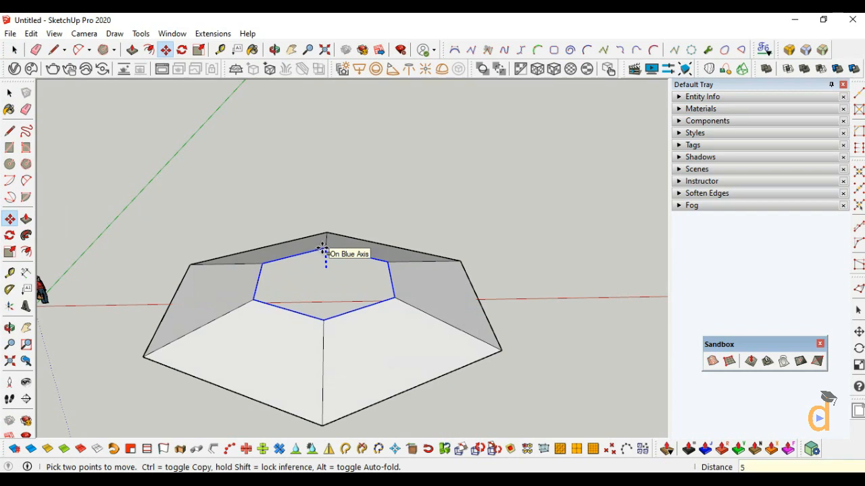
Raise the inner hexagon 5 m along the blue axis.
key("Return")
scroll(376, 295, "down", 2)
left_click(10, 327)
left_click_drag(351, 228, 350, 287)
Select the whole hexagonal solid with all its faces and edges and make it a group.
left_click(10, 93)
scroll(218, 220, "down", 2)
triple_click(347, 294)
right_click(346, 293)
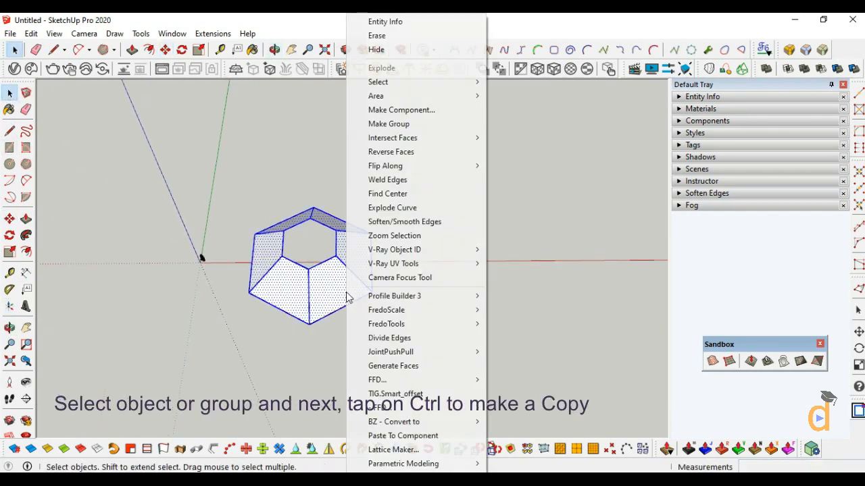
left_click(387, 130)
Copy the hexagon group by its front corner to a spot farther along the red axis, apart from the original.
left_click(9, 218)
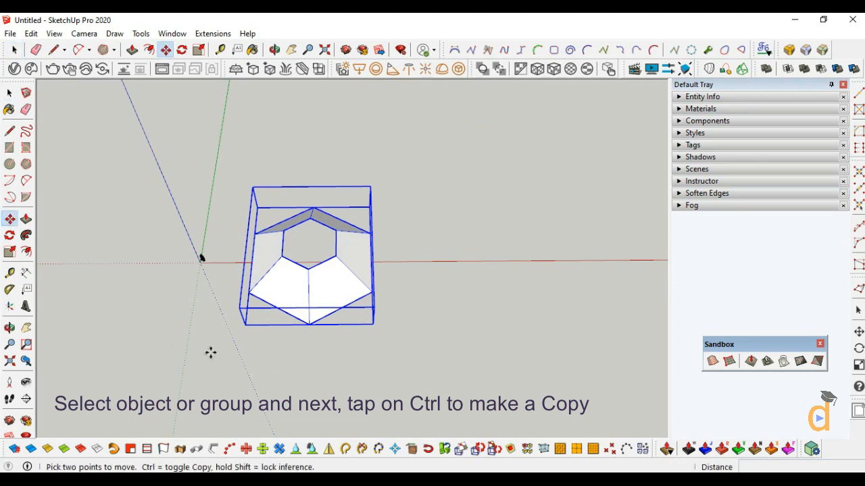
left_click(309, 324)
key("ctrl")
scroll(215, 312, "down", 2)
left_click(419, 319)
left_click(419, 320)
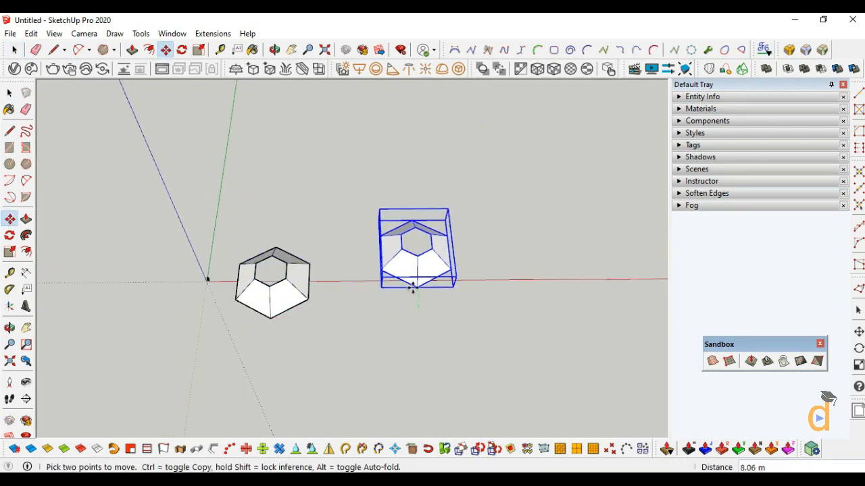
key("Escape")
Move the copied hexagon along the green axis until its front corner lies on the red axis.
middle_click_drag(222, 293, 448, 331)
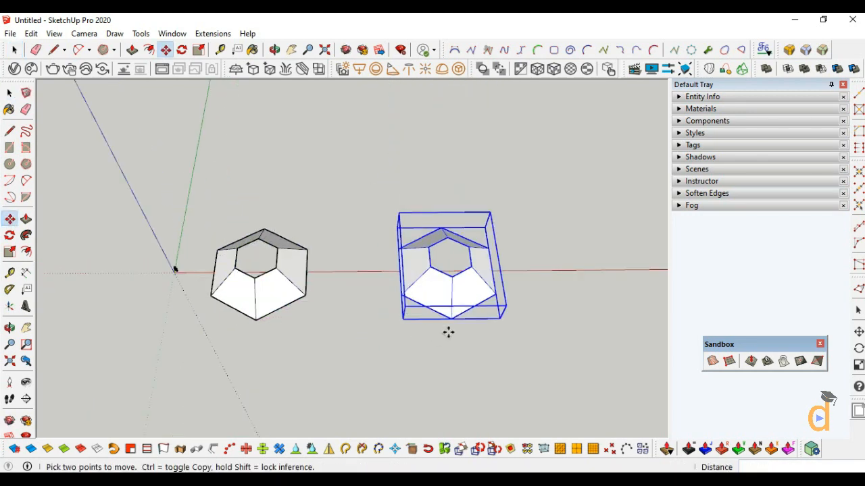
left_click(446, 309)
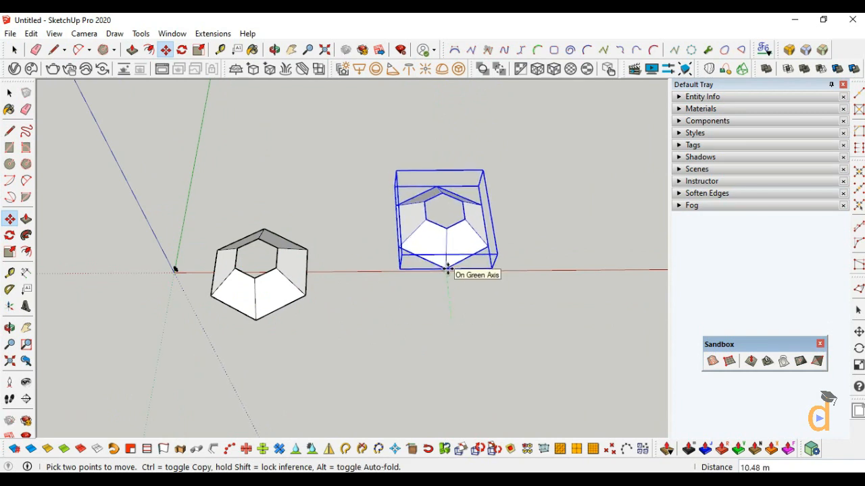
left_click(174, 271)
Copy the hexagon edge to edge along the red axis and array it as eight copies with x8.
scroll(564, 235, "up", 5)
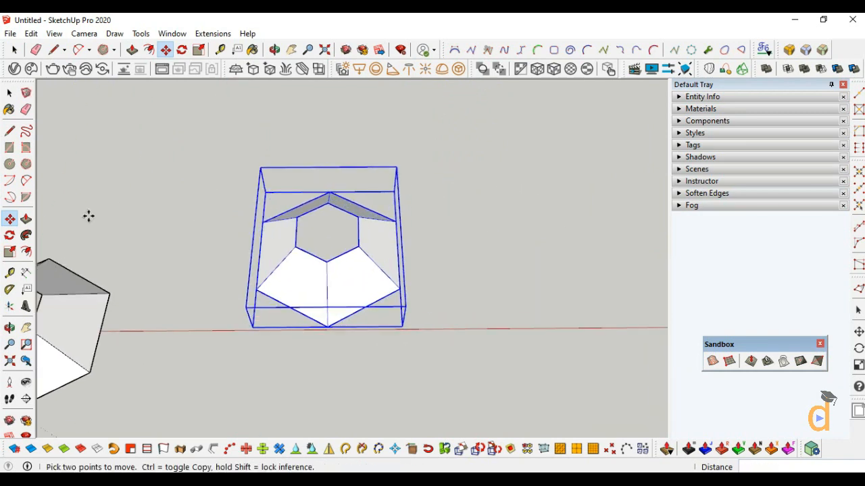
left_click(256, 290)
key("ctrl")
left_click(395, 298)
scroll(212, 362, "down", 5)
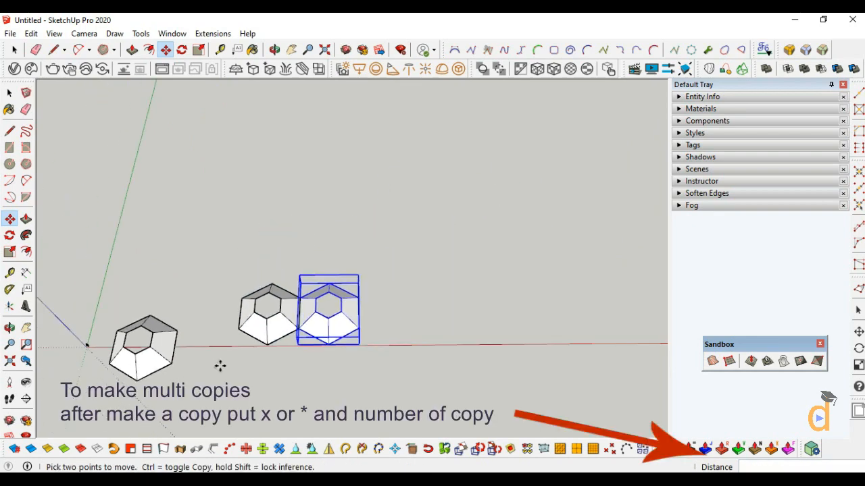
type("x8")
key("Return")
scroll(220, 366, "down", 3)
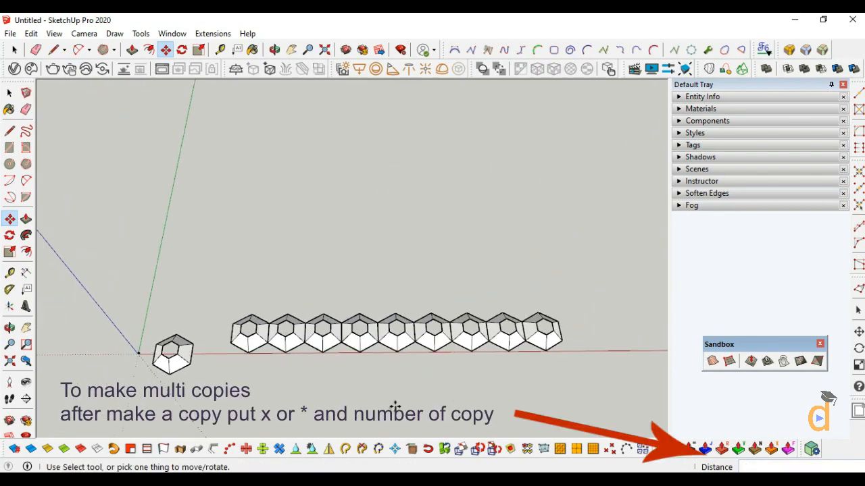
Copy the eight arrayed hexagons, without the first one, into a staggered second row nested behind the first row.
key("space")
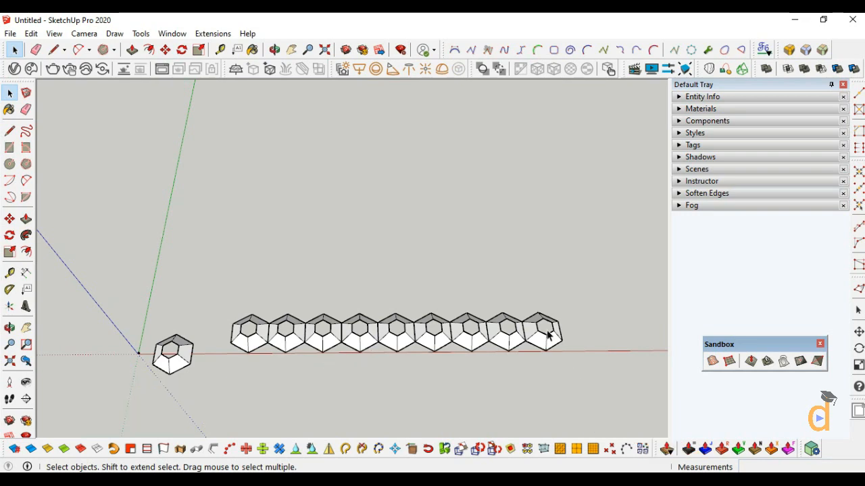
left_click_drag(272, 372, 272, 373)
left_click(9, 218)
scroll(284, 361, "up", 3)
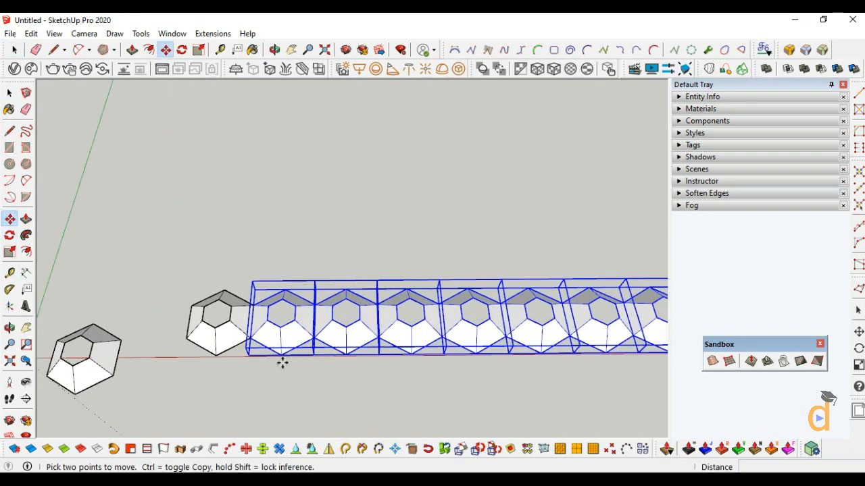
left_click(281, 353)
key("ctrl")
scroll(277, 308, "up", 2)
left_click(284, 318)
scroll(312, 359, "down", 3)
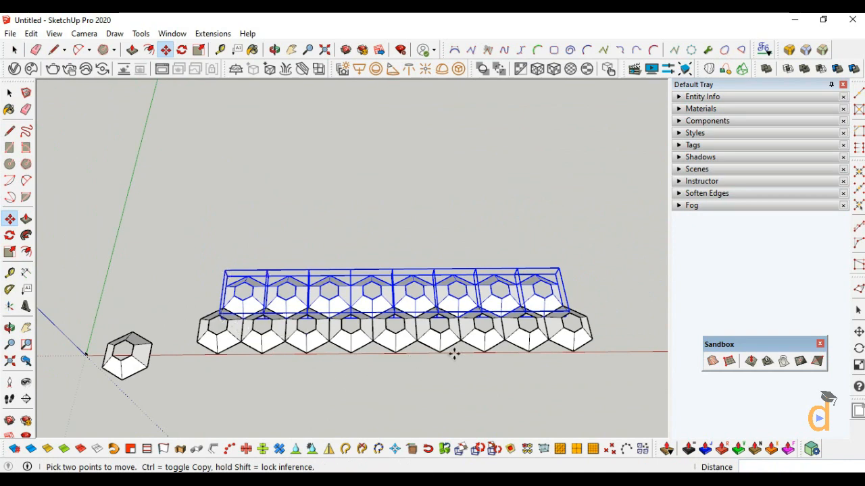
Copy both hexagon rows directly behind themselves and array the pair as seven copies to build a honeycomb field.
left_click(9, 93)
left_click(274, 191)
scroll(331, 223, "down", 1)
left_click_drag(232, 370, 231, 369)
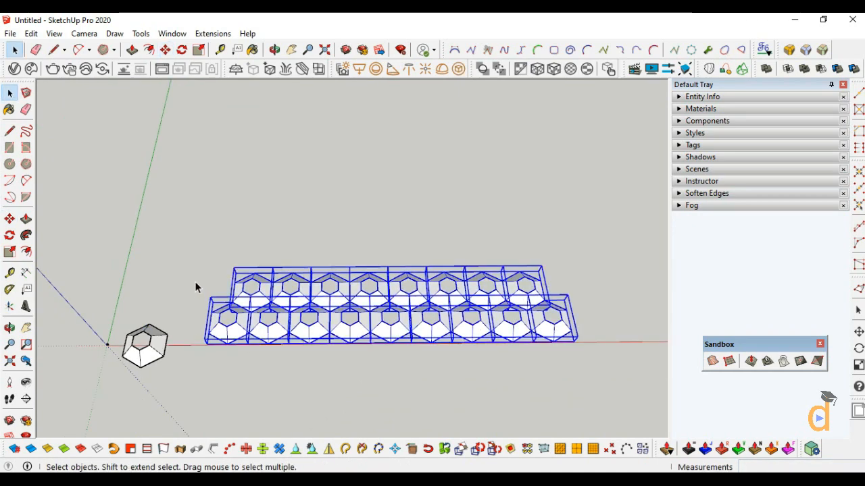
scroll(60, 247, "up", 2)
left_click(10, 218)
key("ctrl")
left_click(293, 368)
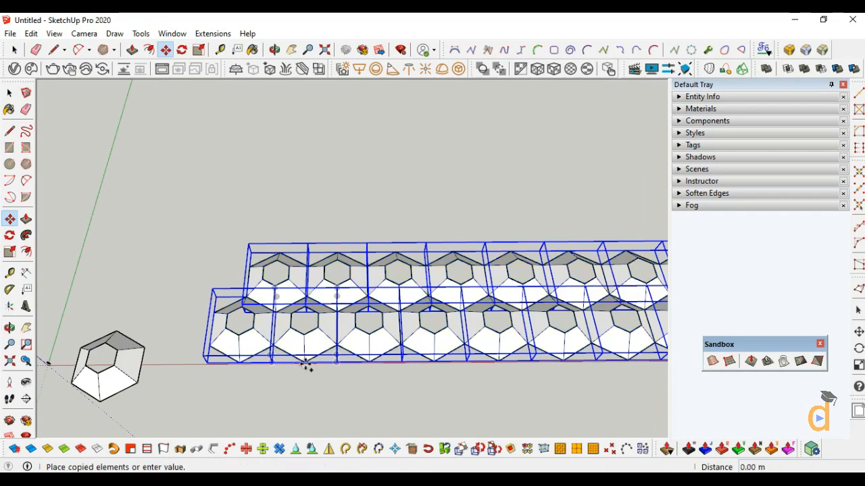
scroll(299, 261, "up", 2)
scroll(314, 293, "down", 1)
left_click(248, 291)
scroll(260, 329, "down", 3)
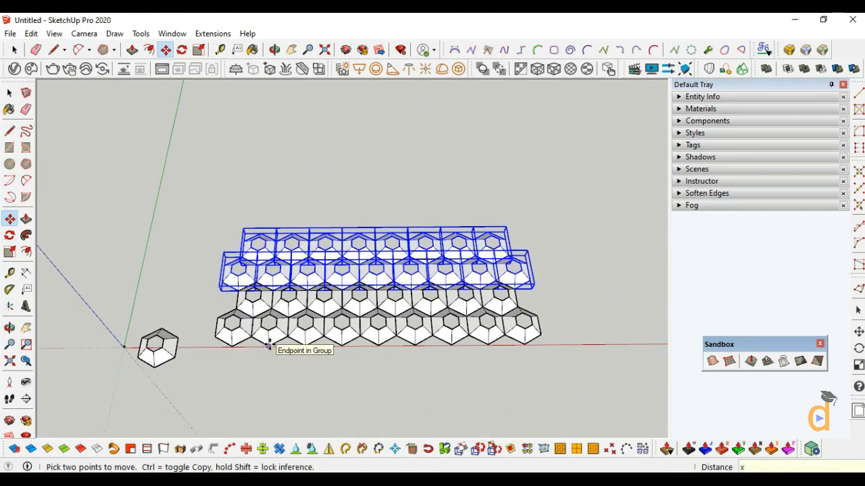
key("Return")
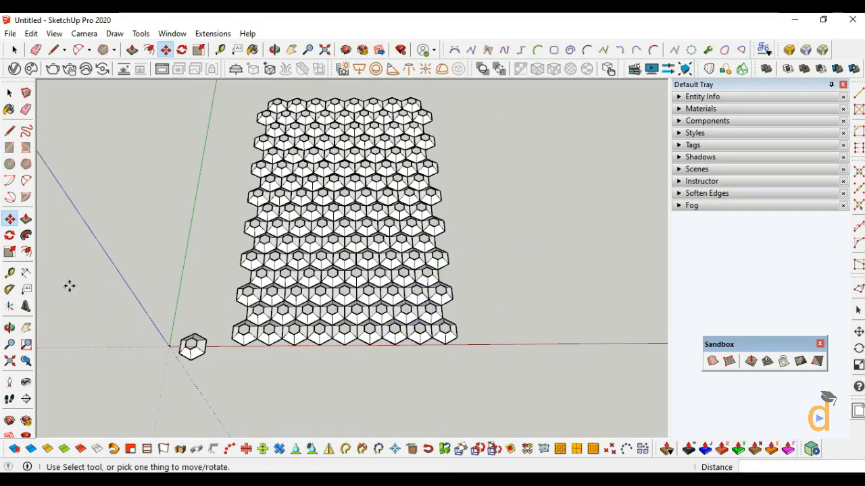
Delete the three hexagon rows at the end of the field farthest from the red axis.
left_click(9, 328)
mouse_move(304, 284)
left_mouse_down()
mouse_move(410, 291)
mouse_move(357, 276)
mouse_move(357, 302)
left_mouse_up()
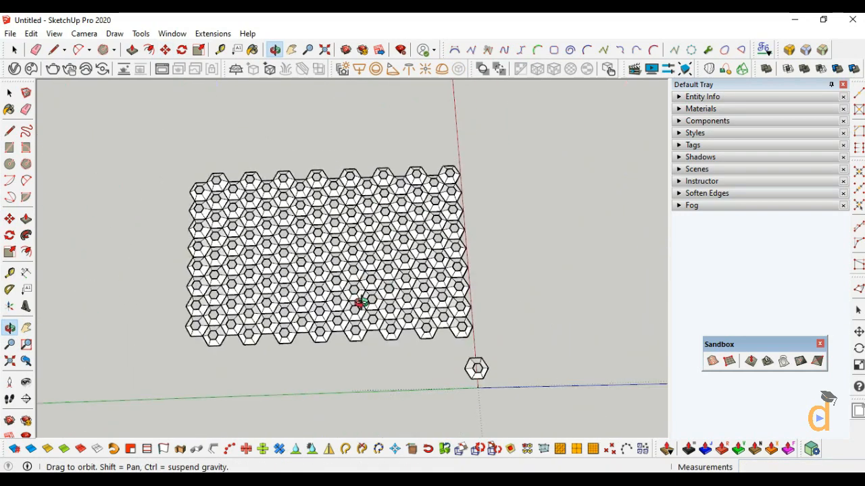
key("space")
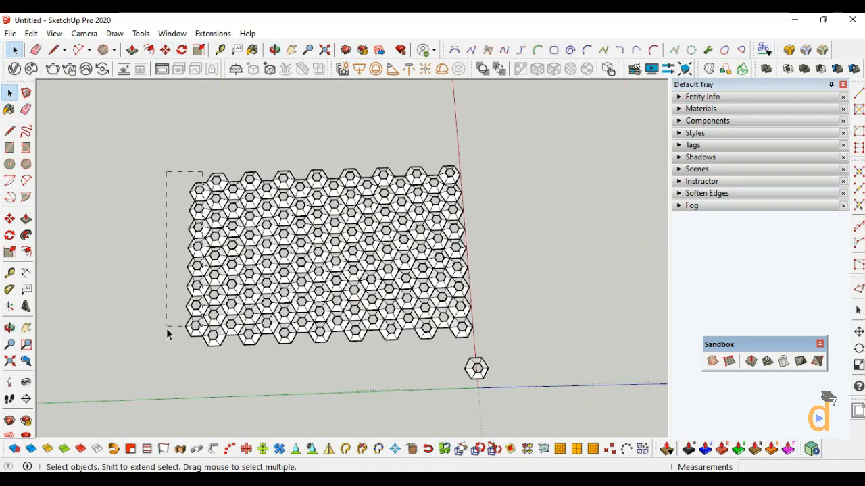
left_click_drag(166, 329, 151, 329)
left_click(199, 177)
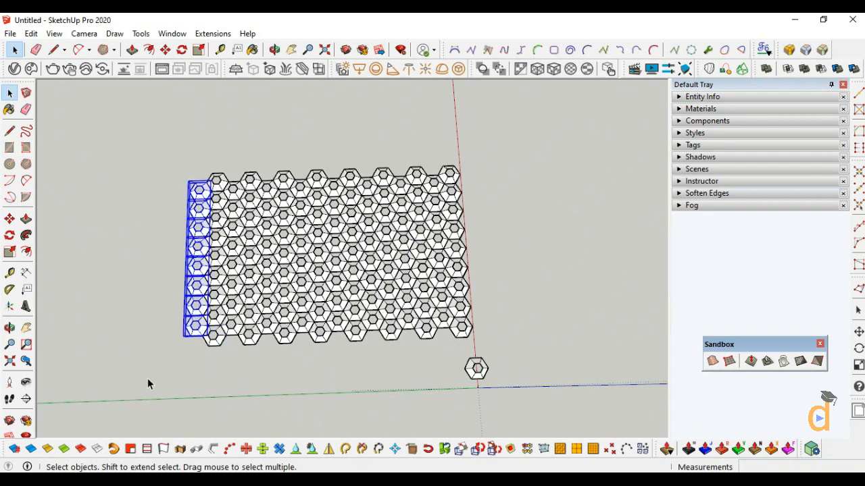
key("Delete")
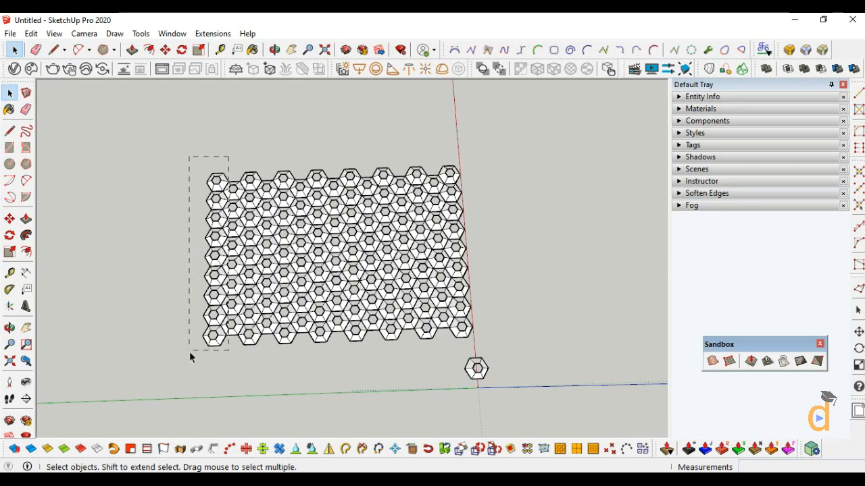
left_click_drag(189, 351, 189, 351)
key("Delete")
Copy the entire honeycomb field about 225 m along the red axis.
left_click(10, 327)
left_click_drag(223, 284, 433, 333)
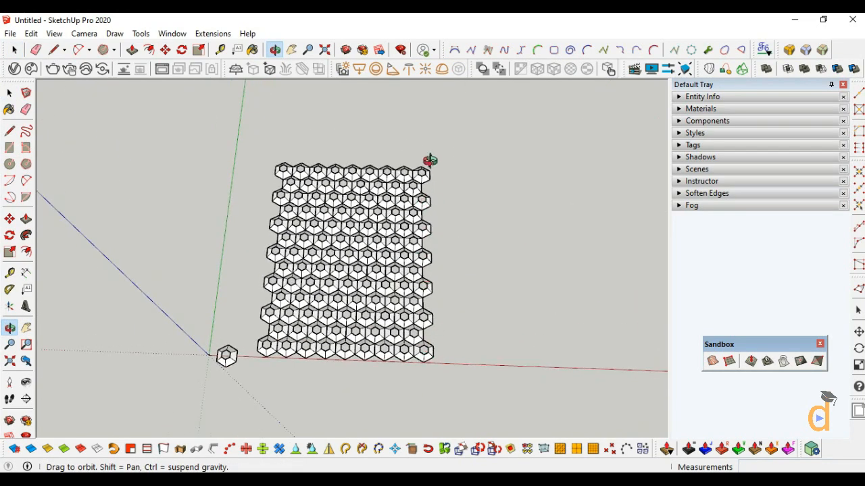
left_click_drag(429, 160, 284, 310)
left_click(9, 92)
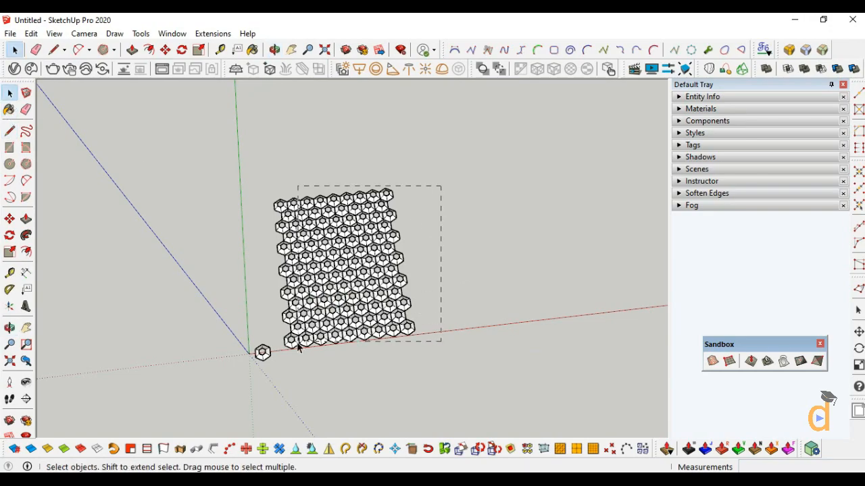
left_click_drag(298, 342, 284, 358)
scroll(429, 352, "up", 4)
left_click(10, 219)
scroll(247, 375, "up", 3)
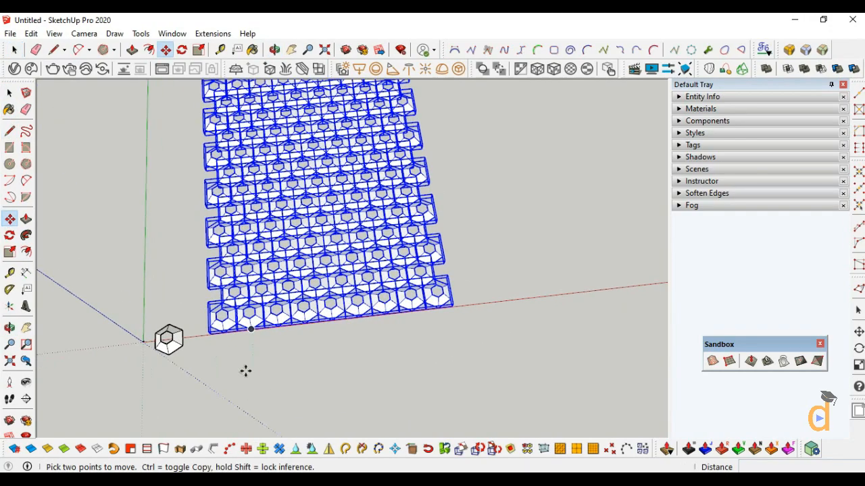
scroll(245, 371, "up", 2)
left_click(253, 311)
key("ctrl")
scroll(193, 292, "down", 6)
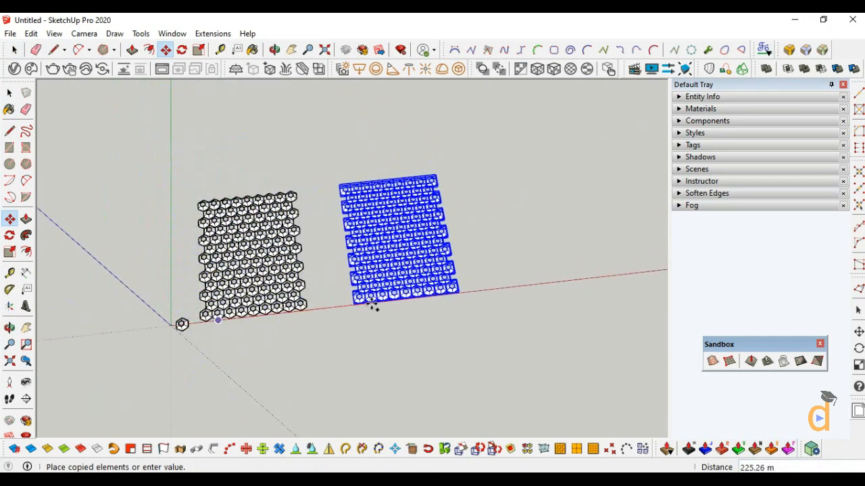
left_click(373, 305)
Make the copied honeycomb field a single group.
scroll(454, 210, "up", 3)
key("space")
right_click(337, 376)
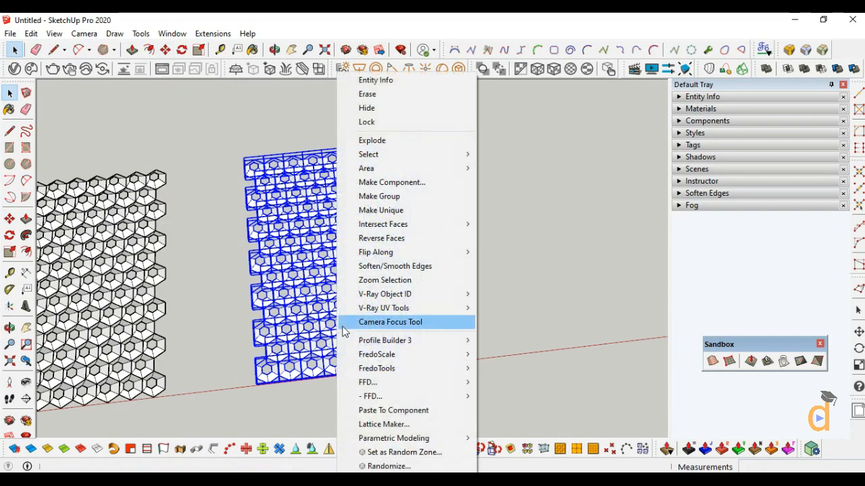
left_click(379, 196)
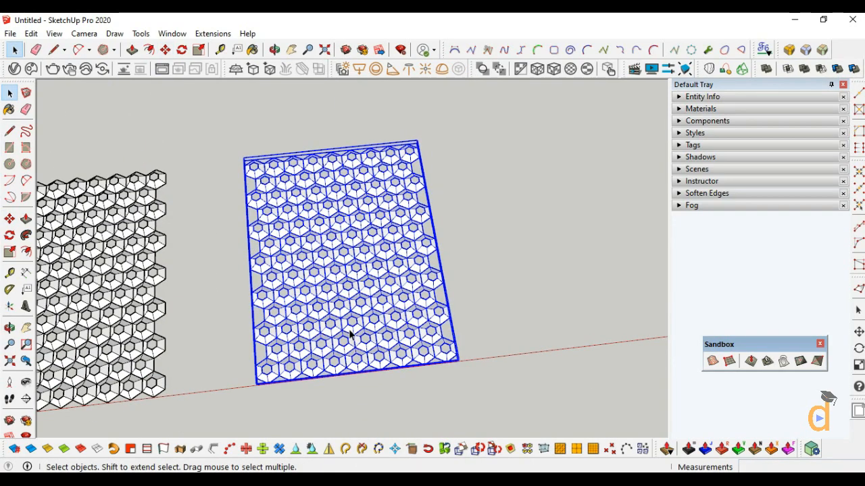
Open the new honeycomb group and delete four adjacent hexagons near its far end to form an opening.
double_click(350, 334)
scroll(361, 158, "up", 2)
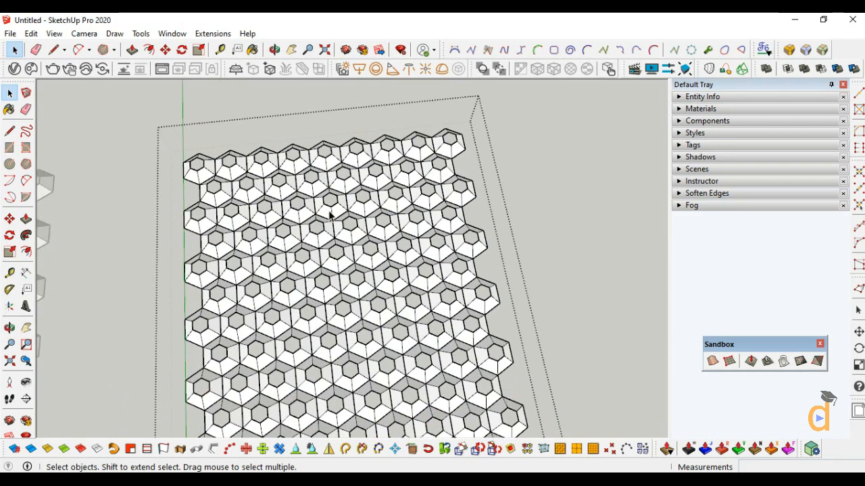
scroll(311, 189, "down", 1)
left_click(319, 157)
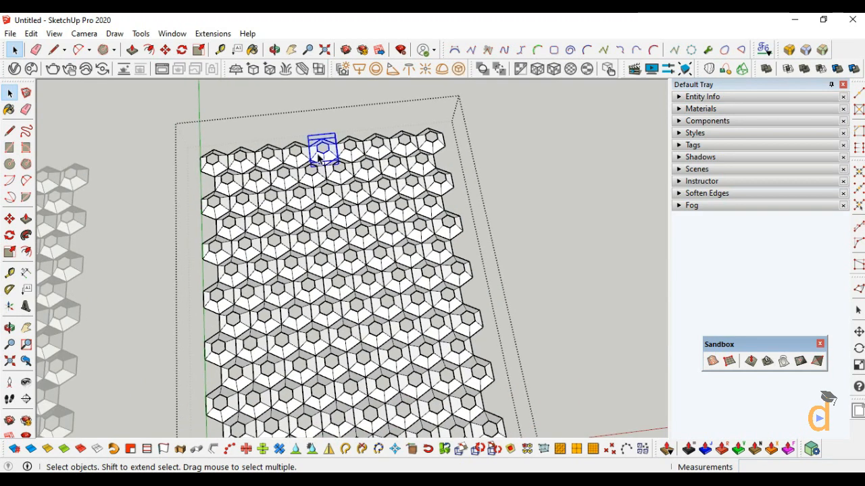
left_click(330, 202)
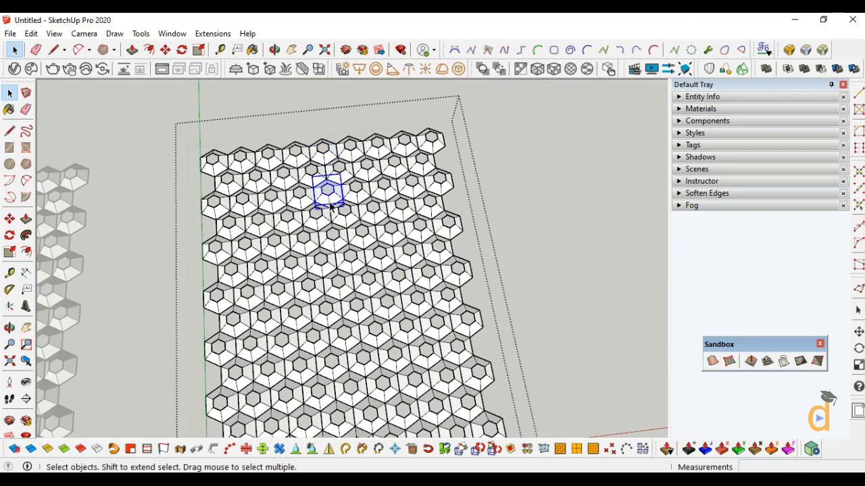
key("Delete")
left_click(331, 243)
key("Delete")
left_click(342, 217)
key("Delete")
left_click(326, 220)
key("Delete")
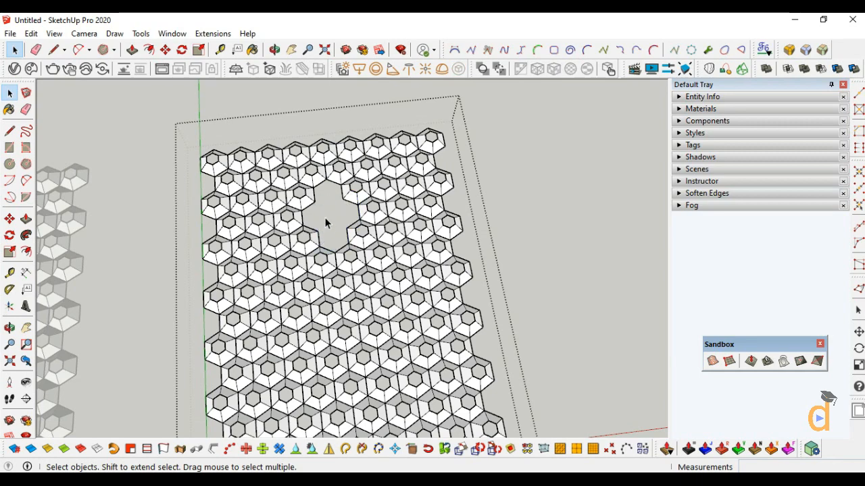
Delete four adjacent hexagons near the red-axis end of the field to form a matching second opening.
scroll(326, 220, "down", 4)
scroll(366, 331, "up", 2)
left_click(329, 270)
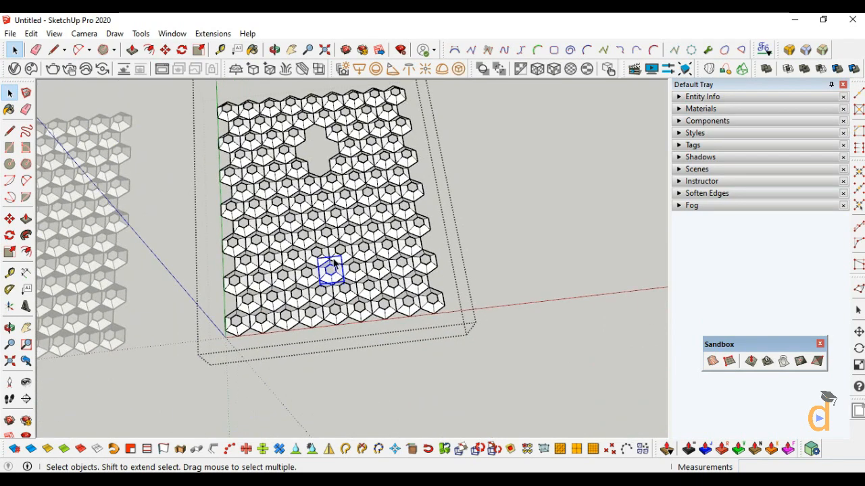
key("Delete")
left_click(335, 254)
key("Delete")
scroll(344, 259, "down", 3)
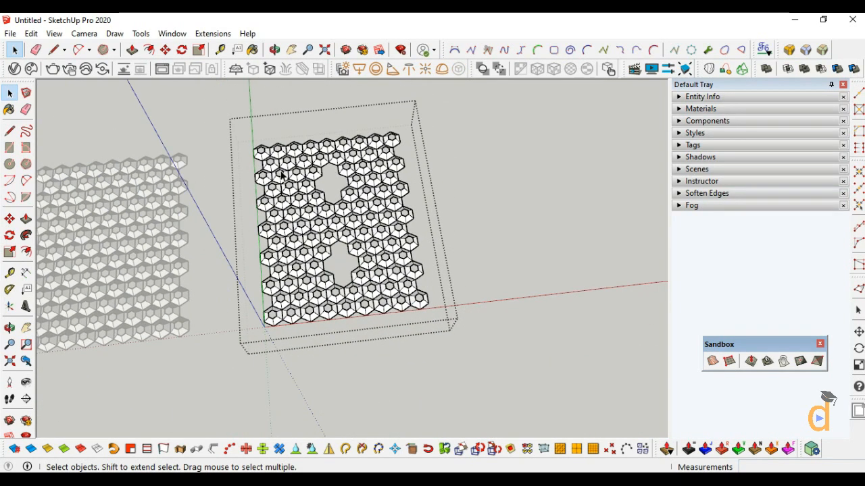
Delete a triangular block of hexagons, five wide at its base, from the middle of the edge along the green axis.
left_click(9, 328)
left_click_drag(106, 294, 233, 365)
key("space")
left_click_drag(470, 340, 222, 348)
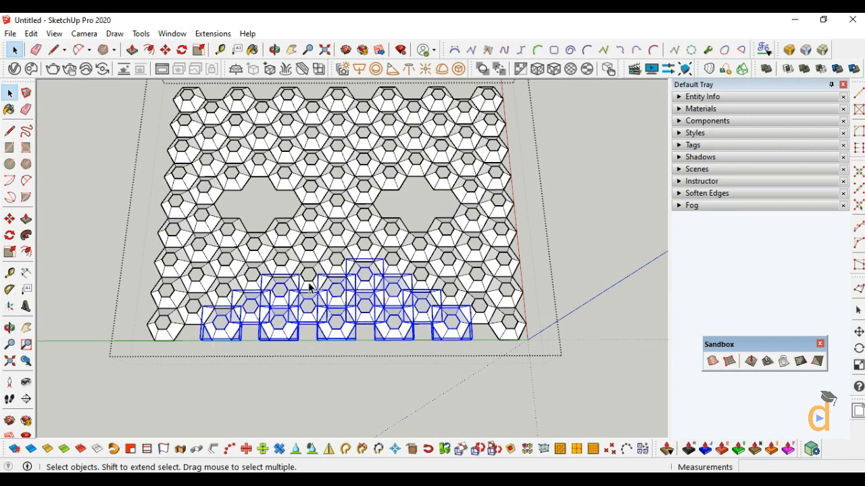
key("Delete")
scroll(331, 332, "down", 4)
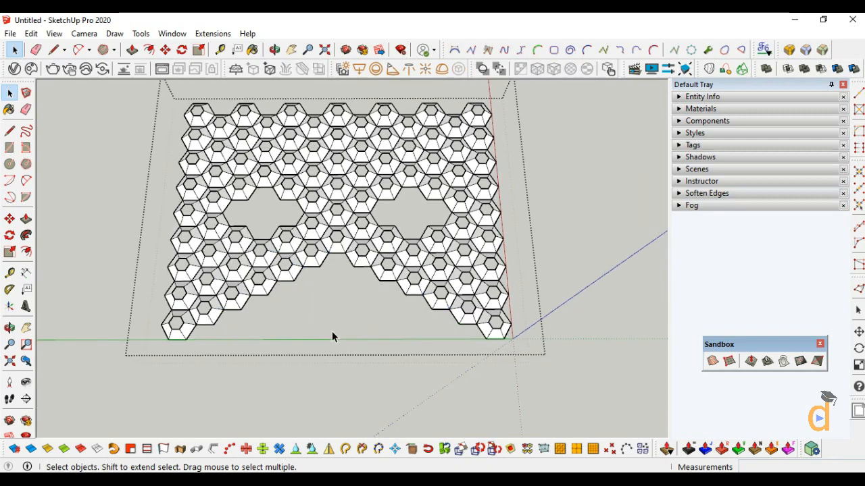
Delete a triangular block of hexagons, five wide at its base, from the middle of the edge opposite the first cut and close the group.
scroll(368, 136, "up", 5)
scroll(359, 161, "up", 1)
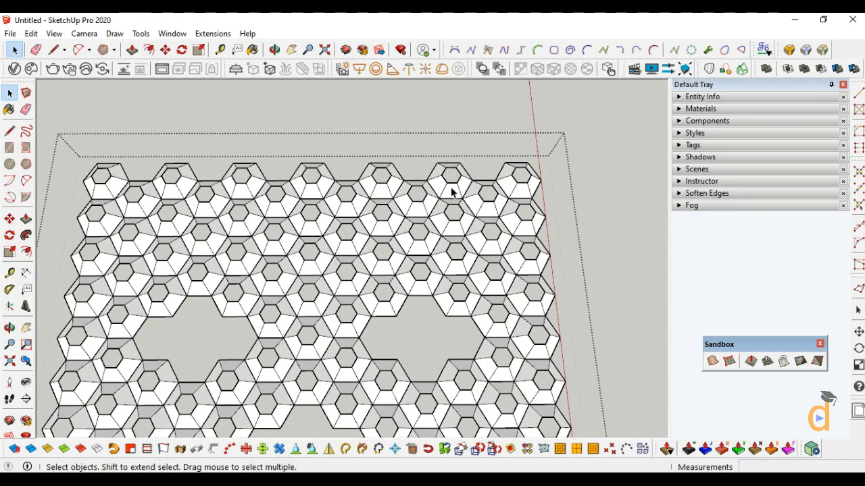
left_click(449, 193)
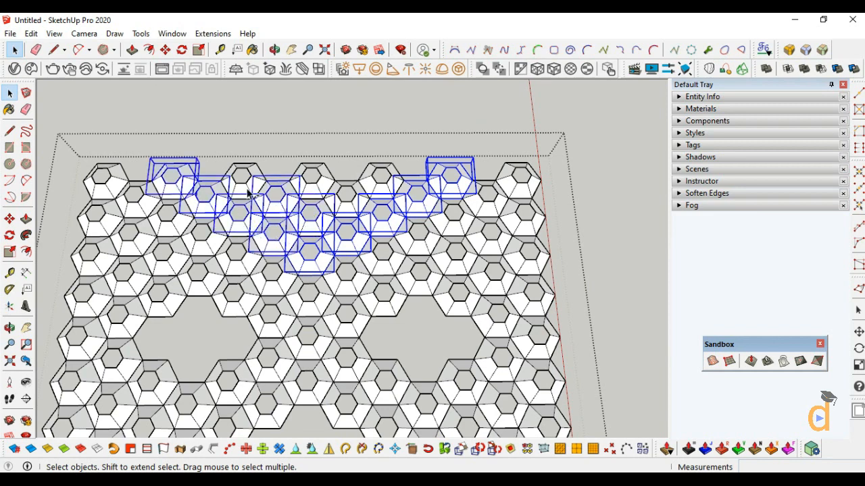
left_click(371, 192, "shift")
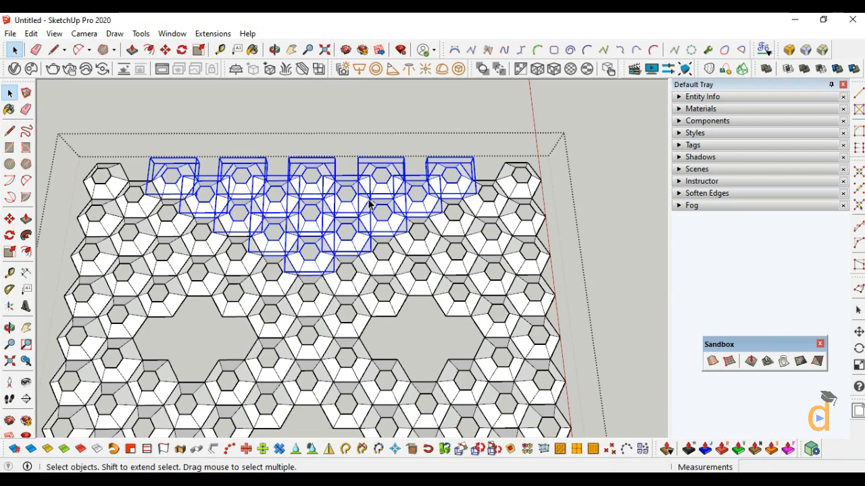
key("Delete")
scroll(366, 202, "down", 3)
left_click(10, 328)
left_click_drag(391, 269, 414, 214)
left_click(9, 94)
left_click(10, 307)
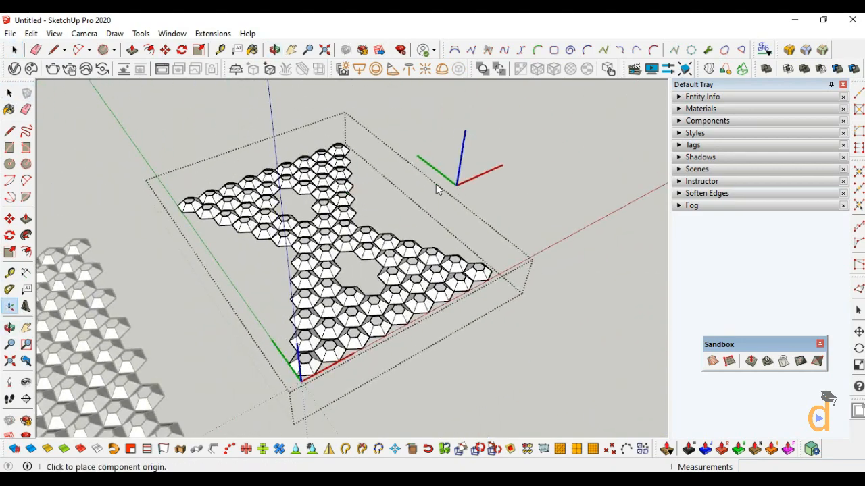
key("space")
left_click(571, 196)
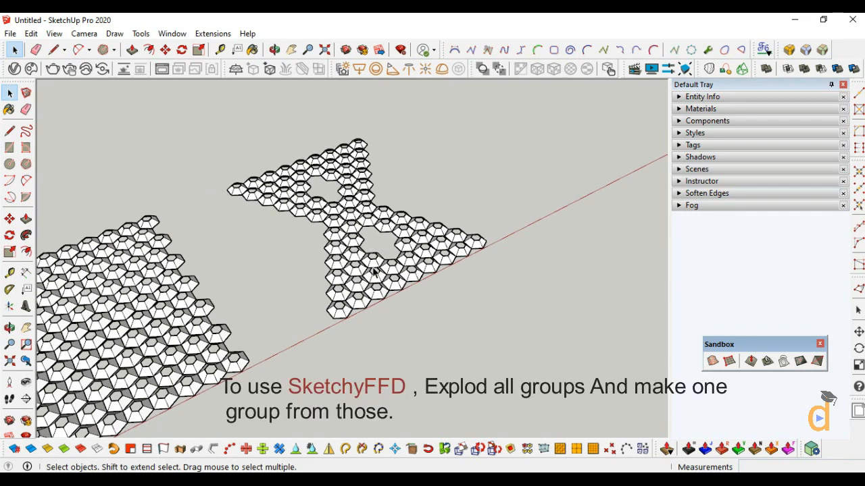
Open the cut honeycomb group and explode all the hexagon groups inside it into one group's geometry.
left_click(373, 267)
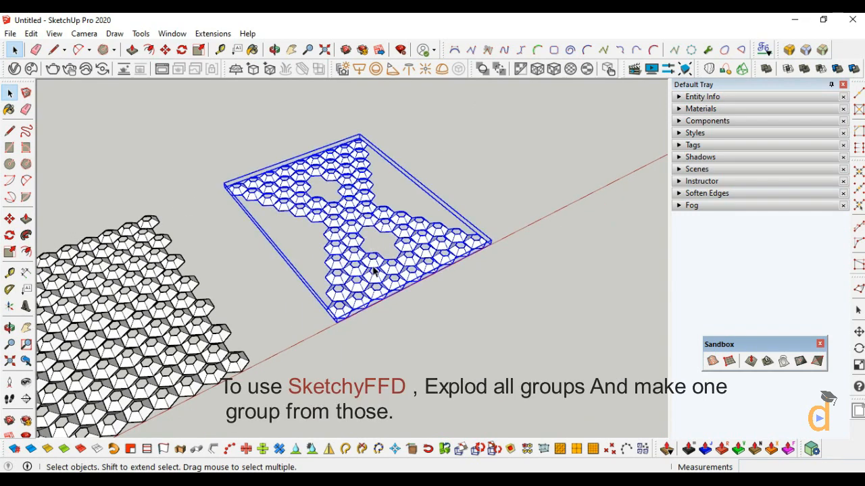
double_click(373, 268)
left_click_drag(246, 341, 247, 335)
scroll(346, 289, "up", 3)
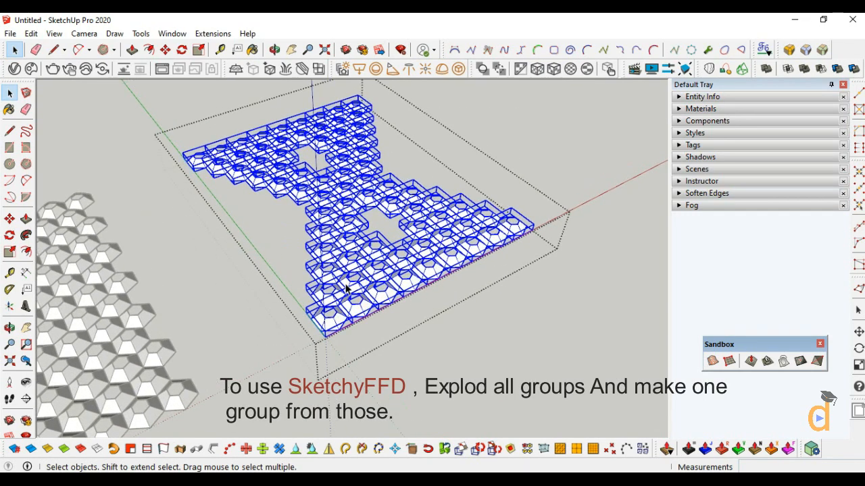
right_click(346, 290)
left_click(385, 139)
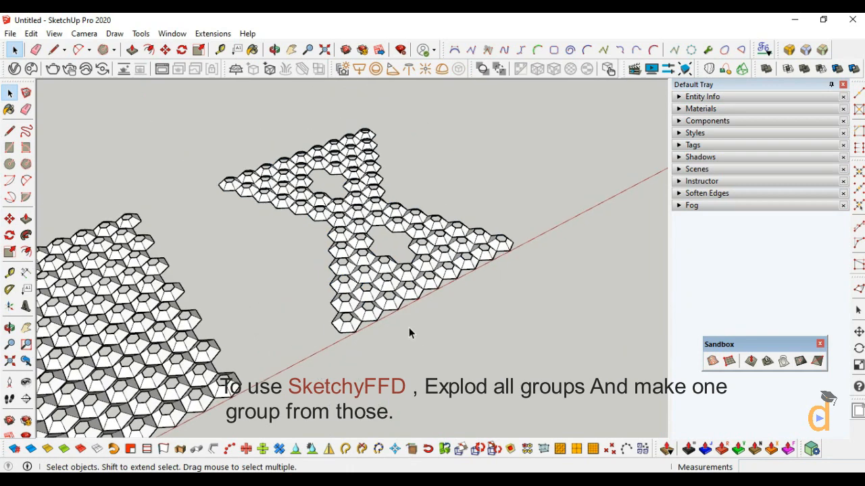
Apply an NxN FFD to the cut honeycomb group with width 6, depth 6, height 3 and subdivide false.
left_click(364, 290)
scroll(274, 302, "up", 1)
scroll(343, 225, "up", 1)
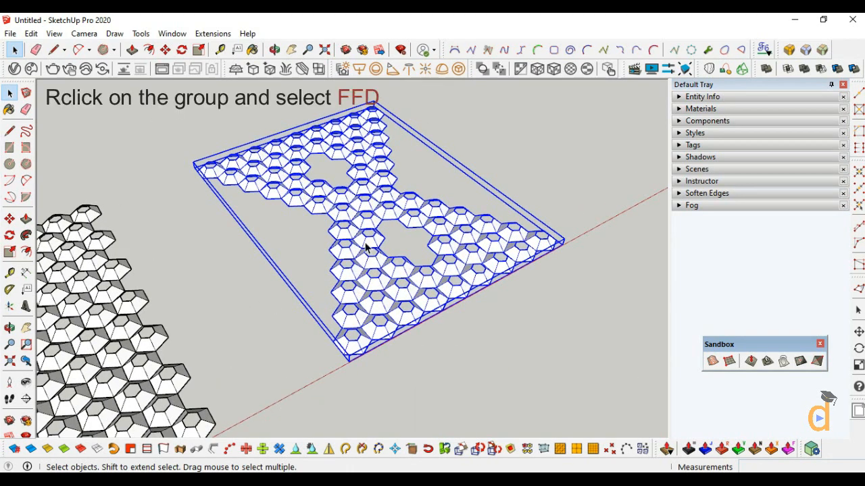
right_click(366, 248)
mouse_move(397, 400)
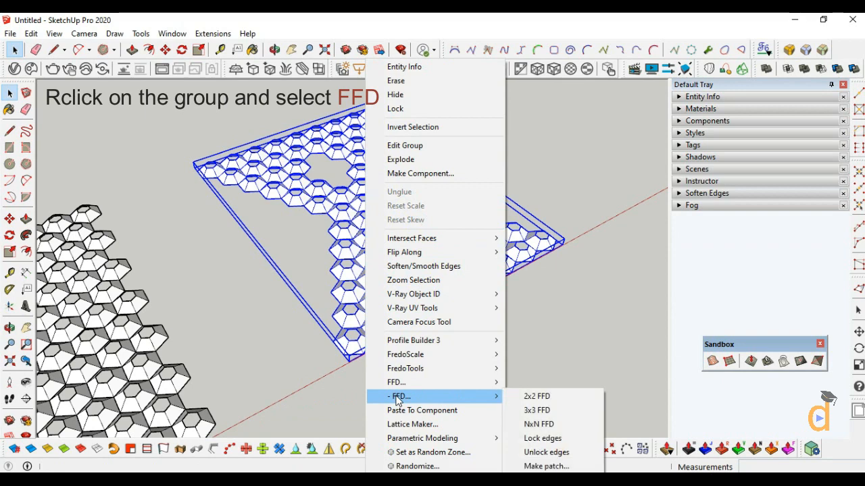
left_click(544, 425)
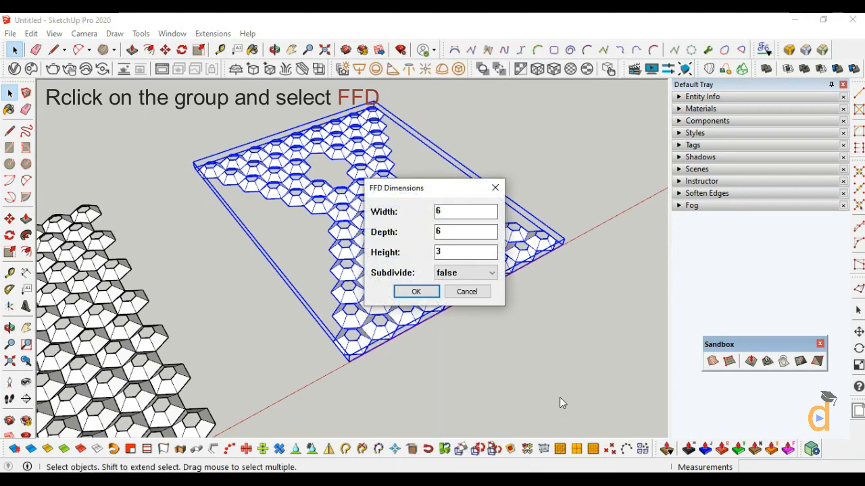
left_click_drag(456, 188, 658, 128)
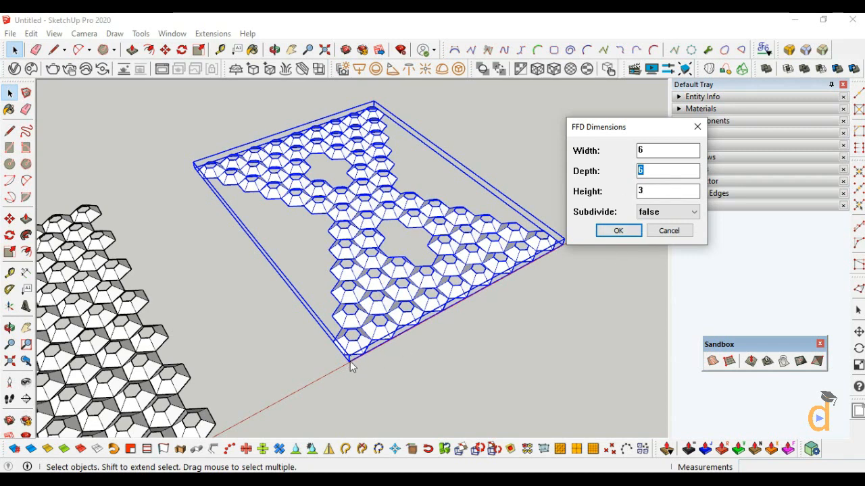
left_click(619, 231)
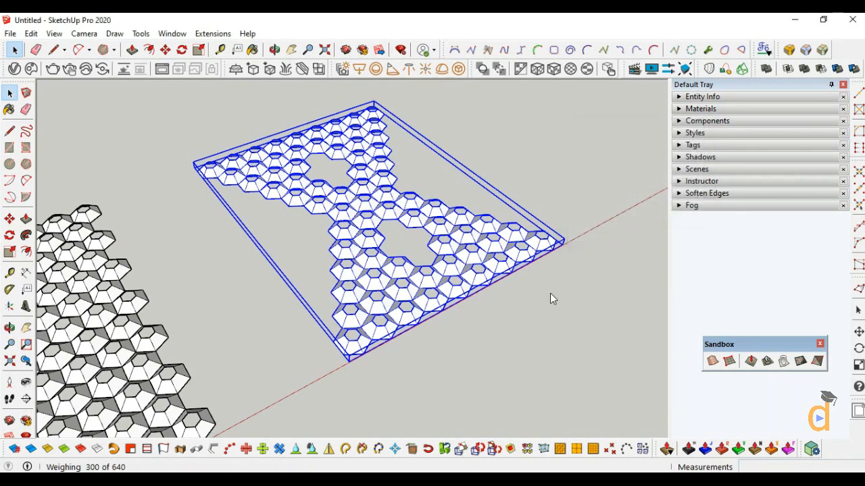
Open the FFD control-point group and select the inner 4 by 4 control points on all levels, leaving out the outer perimeter.
left_click(9, 328)
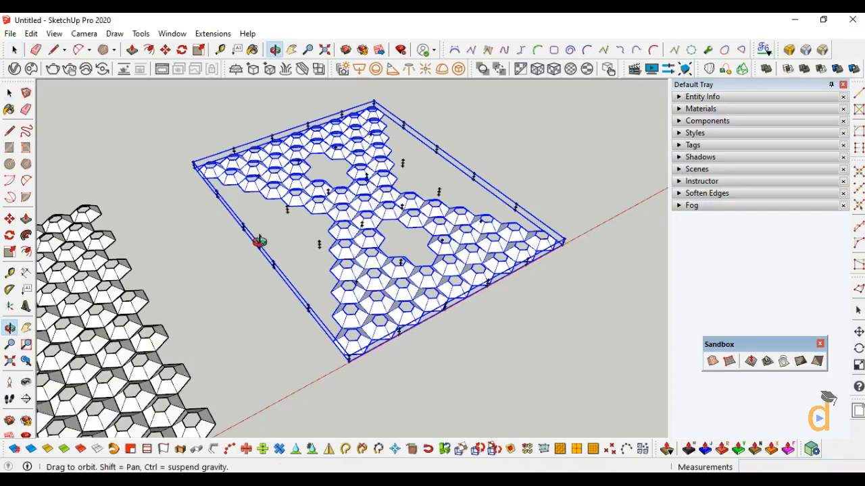
left_click_drag(260, 241, 548, 253)
scroll(260, 176, "up", 5)
left_click_drag(285, 289, 364, 311)
scroll(379, 210, "down", 2)
left_click(9, 93)
scroll(301, 140, "up", 1)
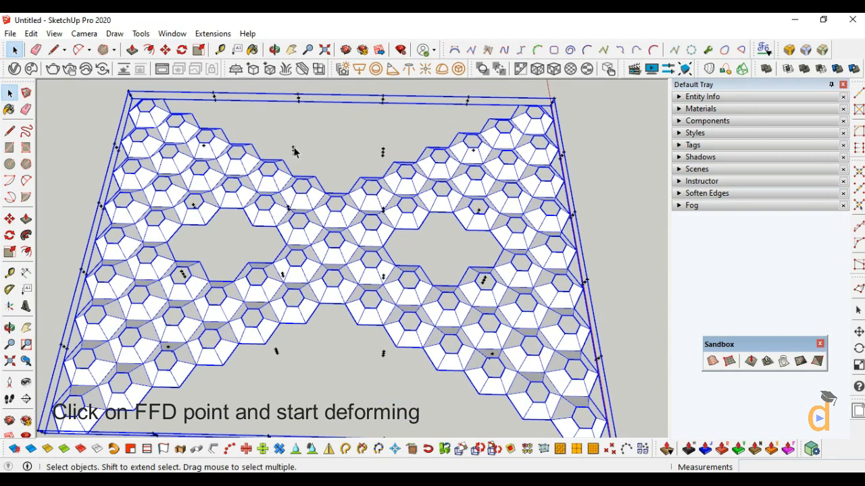
double_click(294, 149)
scroll(387, 127, "down", 2)
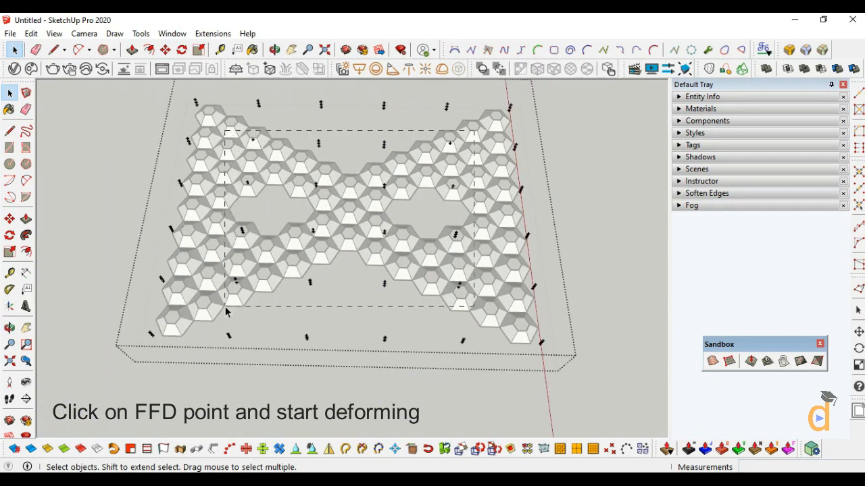
left_click_drag(225, 308, 225, 308)
Scale the selected inner control points about their centre in the red and green directions, entering the factors 0.25,0.2.
left_click(10, 328)
left_click_drag(77, 264, 425, 276)
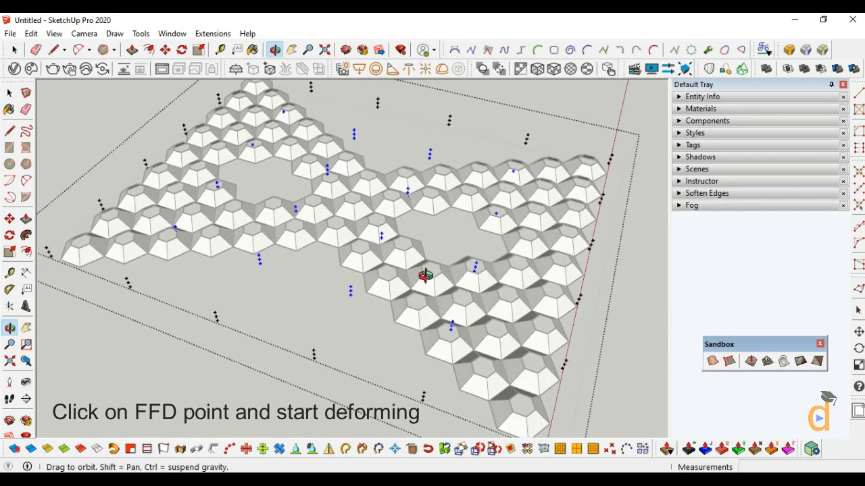
left_click(9, 252)
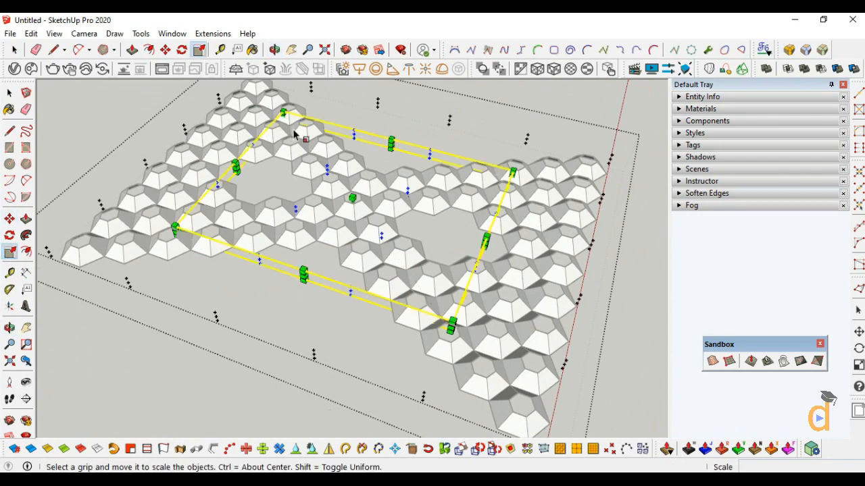
scroll(453, 334, "up", 4)
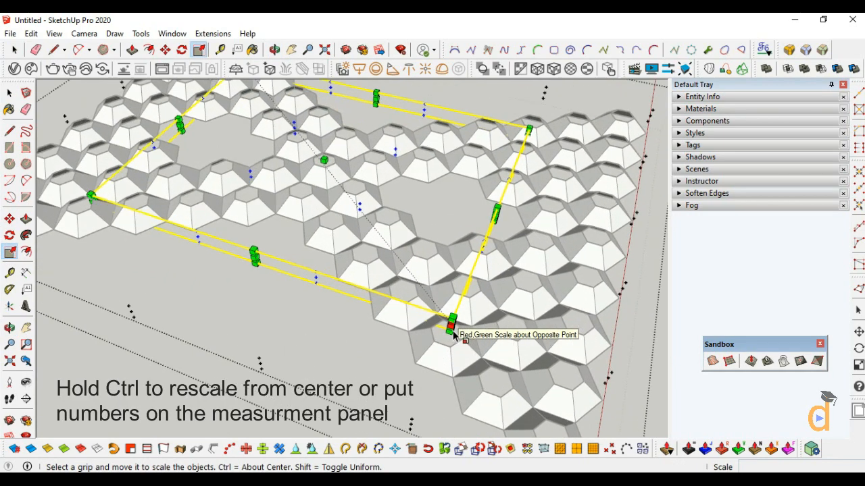
scroll(452, 335, "down", 3)
left_click_drag(453, 331, 376, 232)
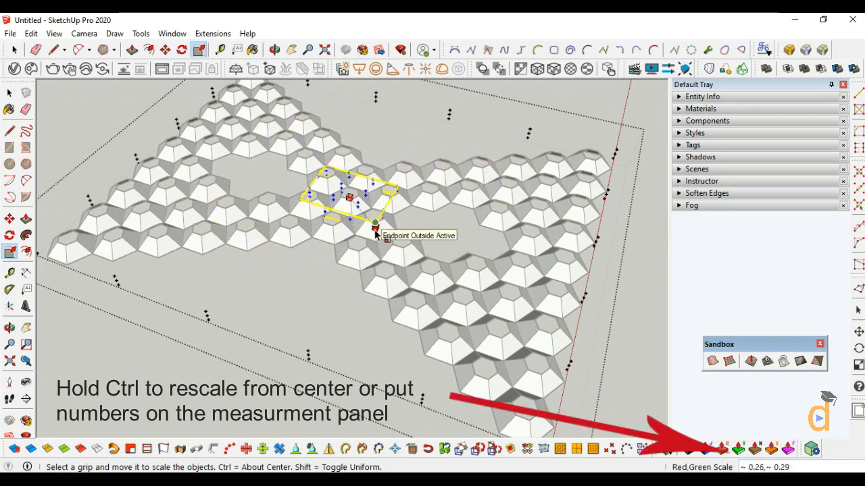
left_click(377, 232)
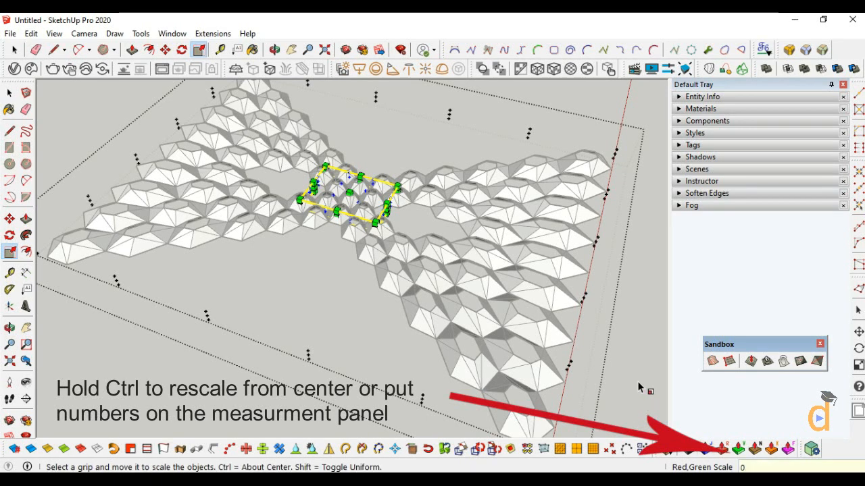
type(".25,0.2")
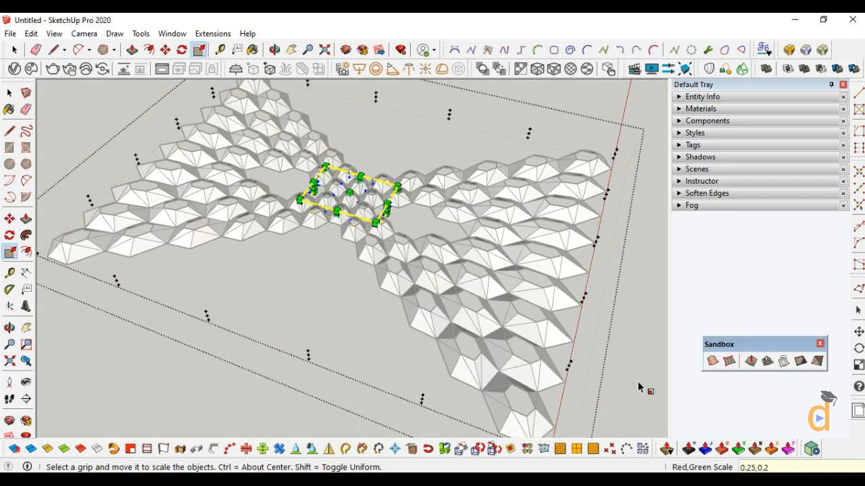
key("Return")
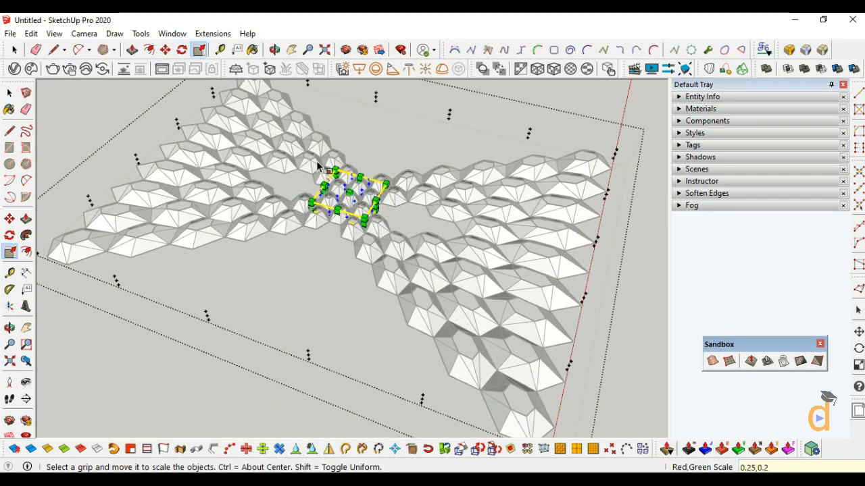
Draw a short reference line between opposite corners of the hexagonal hole at the centre of the panel.
left_click(9, 329)
left_click_drag(295, 253, 300, 233)
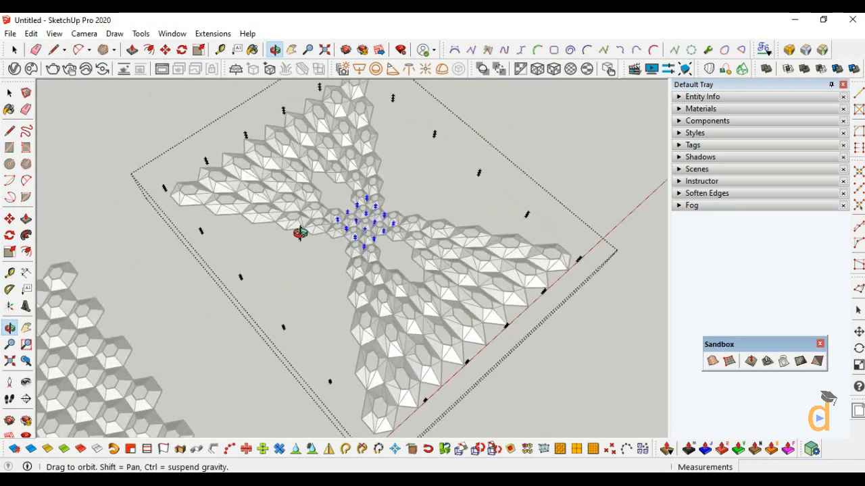
scroll(396, 205, "up", 3)
left_click_drag(380, 207, 431, 323)
scroll(332, 245, "up", 3)
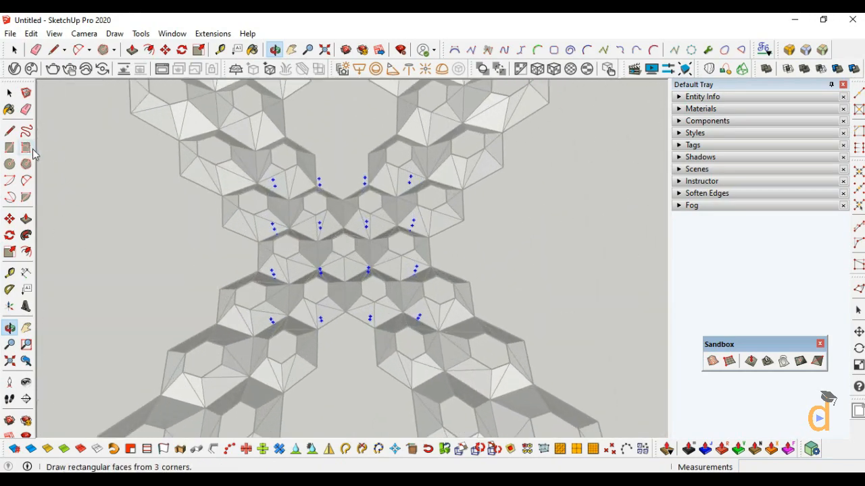
left_click(9, 131)
scroll(247, 229, "up", 1)
left_click(369, 236)
left_click(371, 264)
scroll(343, 252, "down", 1)
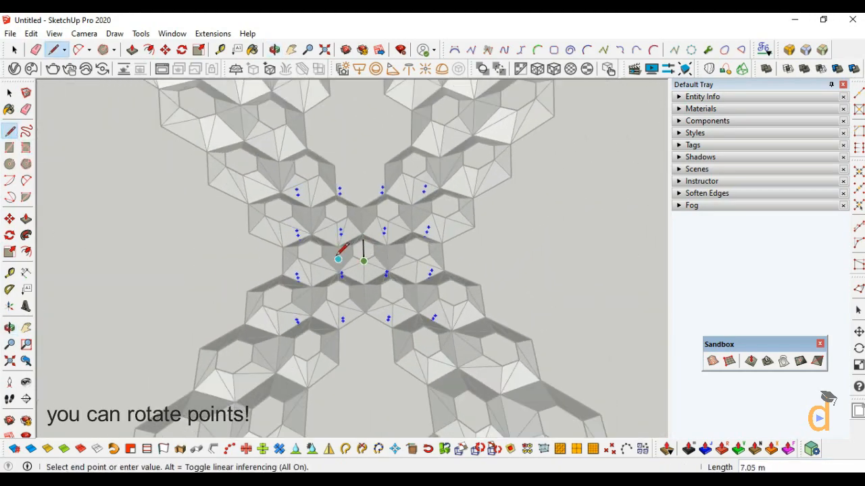
Rotate the inner control points 90° about the midpoint of the reference line, from the red to the green direction.
left_click(9, 235)
scroll(363, 249, "up", 1)
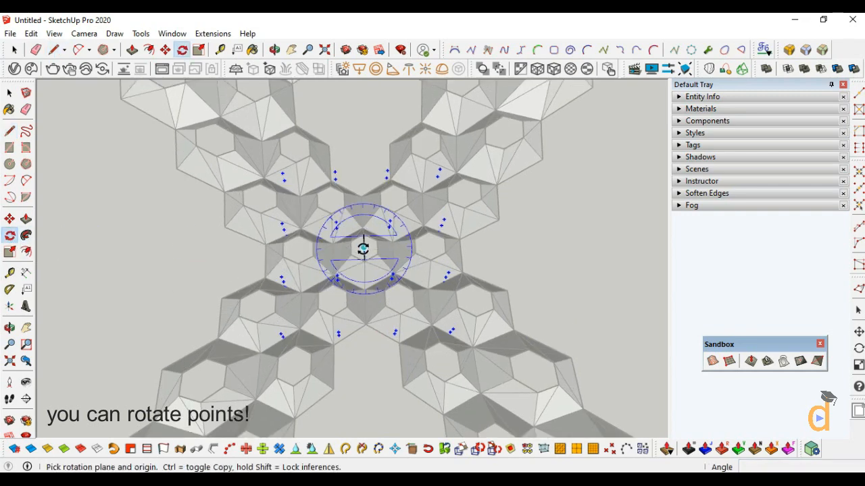
left_click(363, 249)
scroll(365, 250, "down", 4)
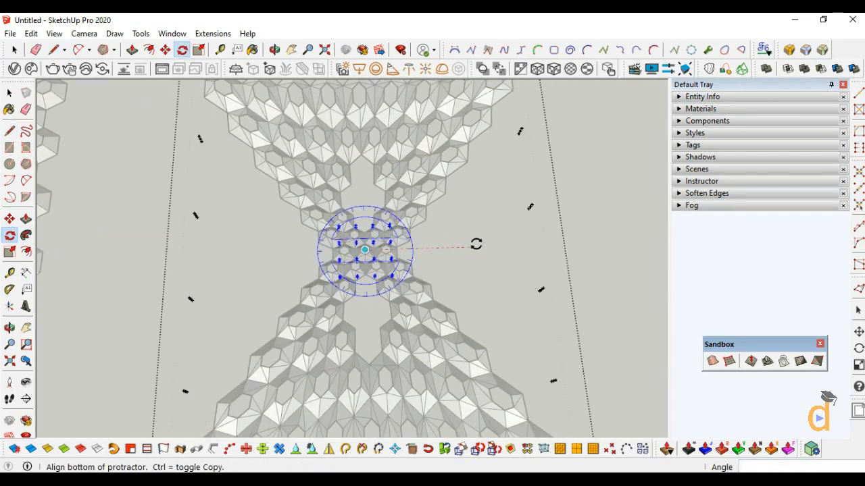
left_click(475, 244)
scroll(367, 142, "down", 4)
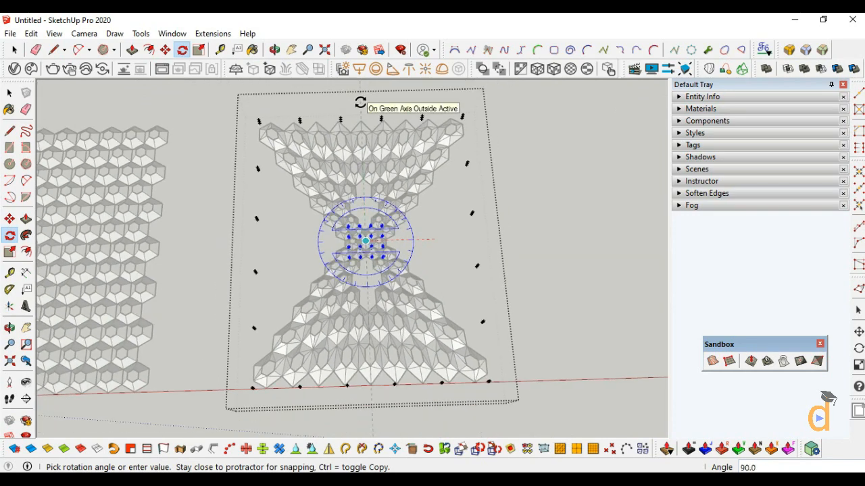
left_click(360, 102)
scroll(318, 188, "up", 4)
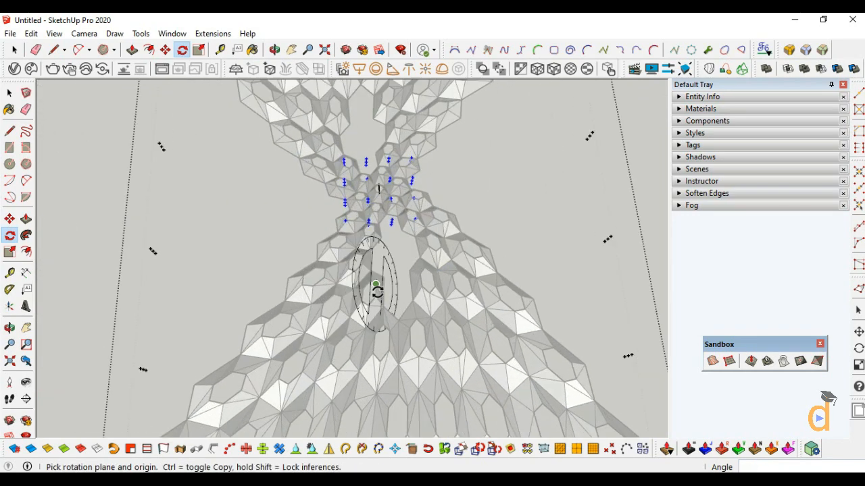
Select the upper two levels of control points along both wide ends of the hourglass-shaped panel, leaving out the lowest level.
left_click(10, 329)
left_click_drag(181, 289, 547, 313)
key("space")
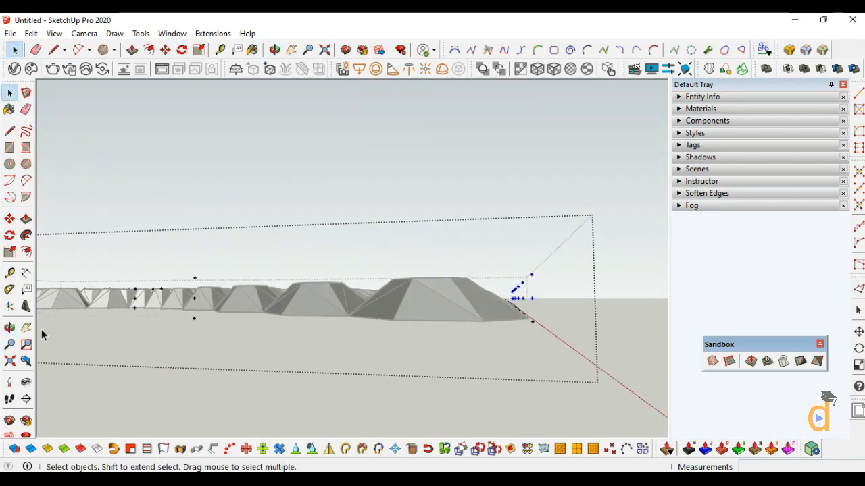
left_click(9, 327)
left_click_drag(338, 304, 223, 353)
key("space")
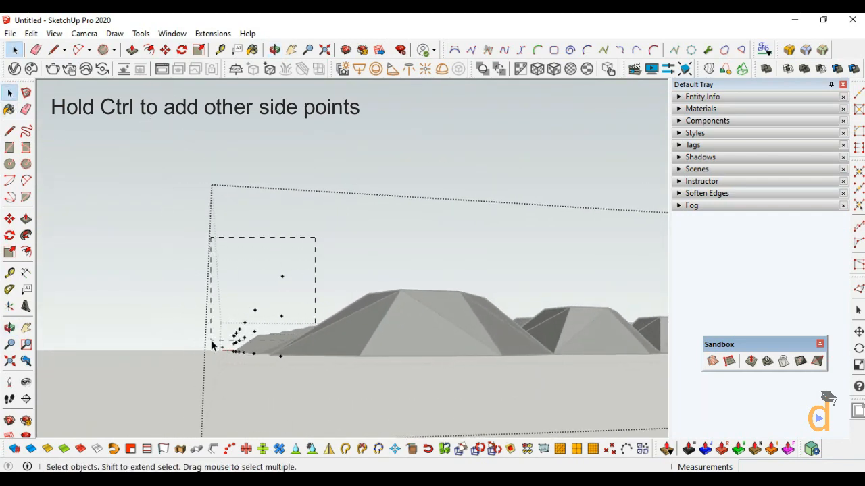
left_click(10, 328)
left_click_drag(81, 338, 276, 336)
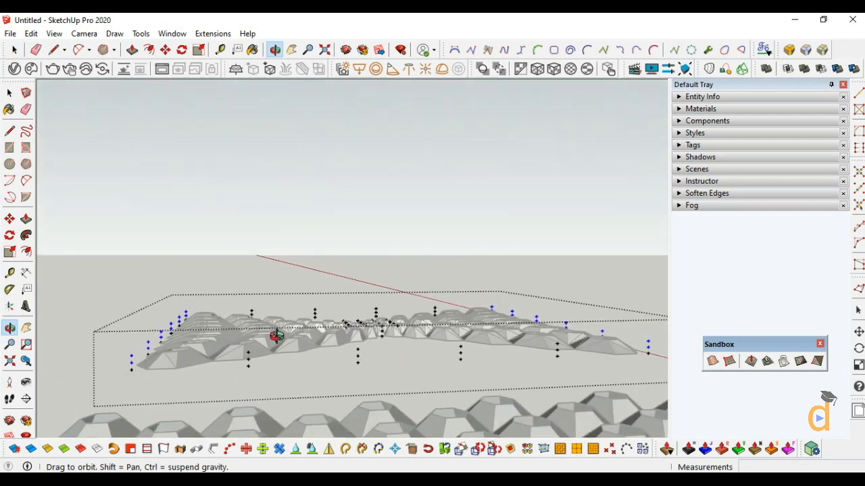
Scale the selected end control points in the blue direction by about 4.14, and close the control-point group.
left_click(9, 252)
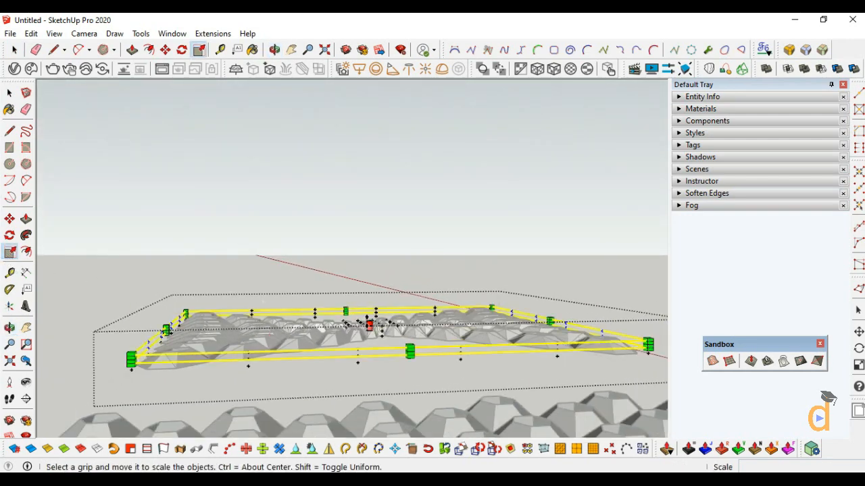
left_click_drag(369, 331, 369, 309)
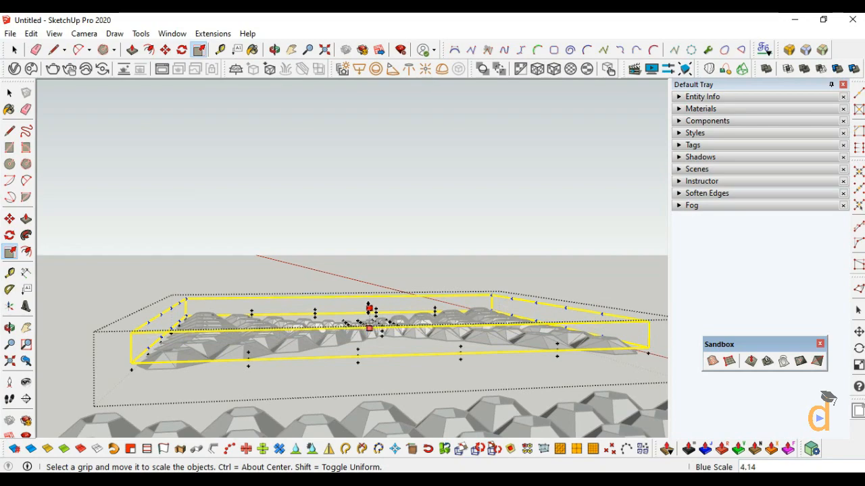
key("Return")
middle_click_drag(462, 373, 425, 373)
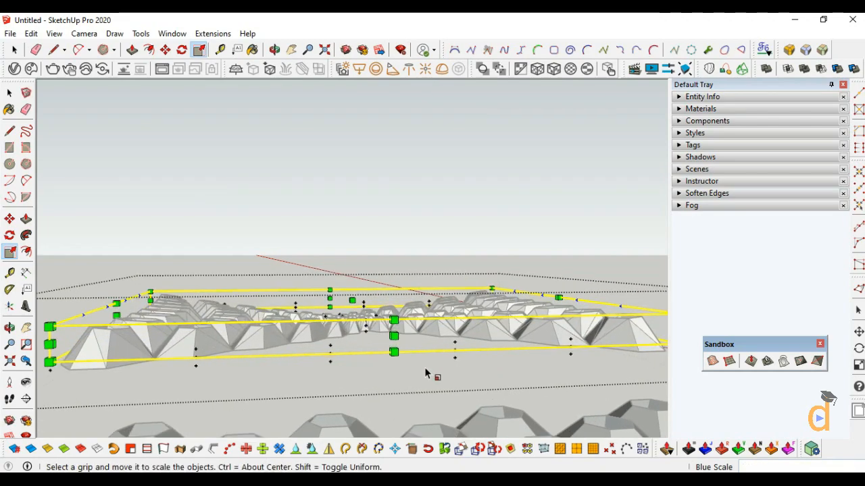
left_click(11, 329)
mouse_move(169, 392)
left_mouse_down()
mouse_move(208, 405)
mouse_move(236, 241)
mouse_move(344, 436)
mouse_move(61, 193)
mouse_move(496, 367)
left_mouse_up()
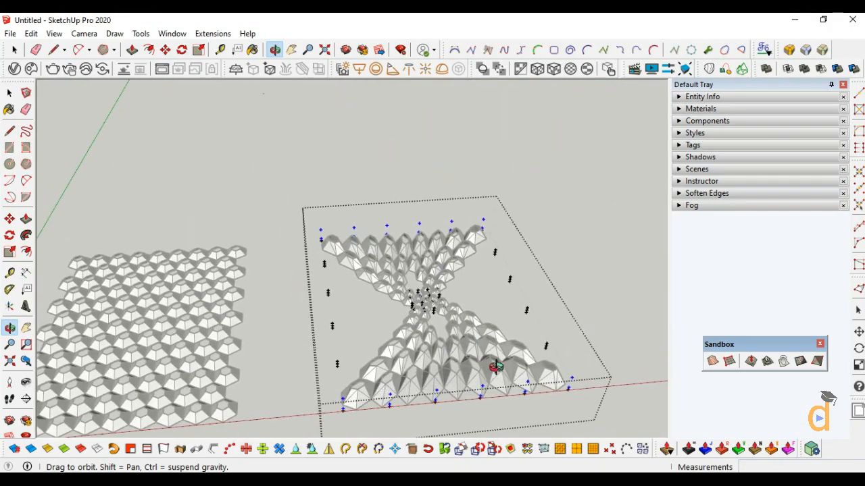
left_click(9, 96)
left_click(273, 237)
scroll(419, 357, "up", 4)
Examine the raised ends and pinched centre of the hourglass-shaped panel from several sides.
left_click(10, 328)
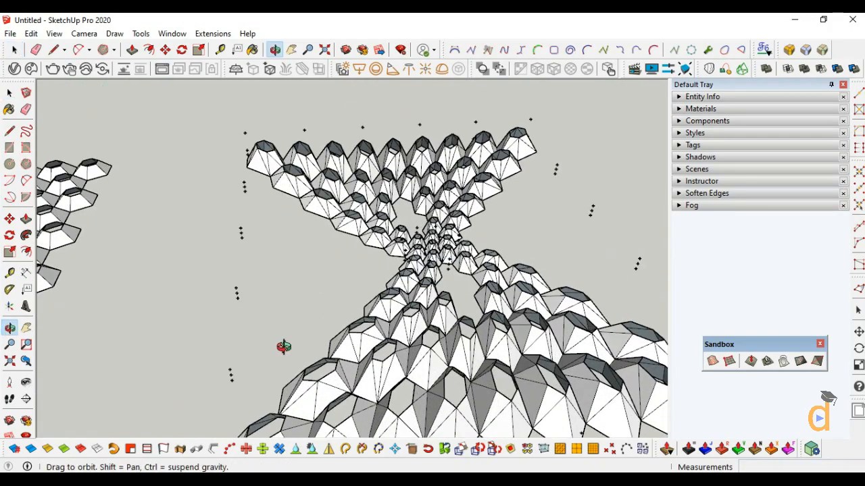
left_click_drag(284, 347, 651, 376)
left_click(9, 93)
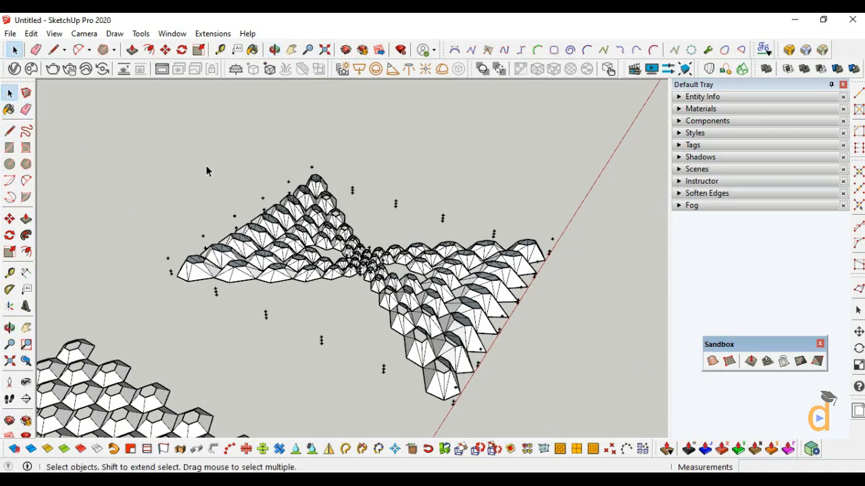
middle_click_drag(209, 169, 354, 298)
left_click(10, 328)
left_click_drag(284, 318, 239, 197)
Copy the whole original honeycomb module array along the red axis to the free space beyond the hourglass-shaped panel.
key("space")
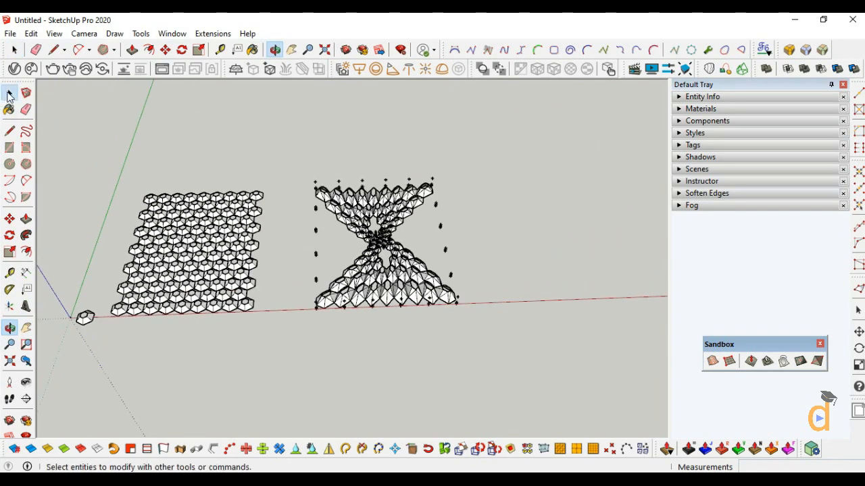
left_click_drag(114, 319, 115, 320)
scroll(115, 320, "up", 2)
key("m")
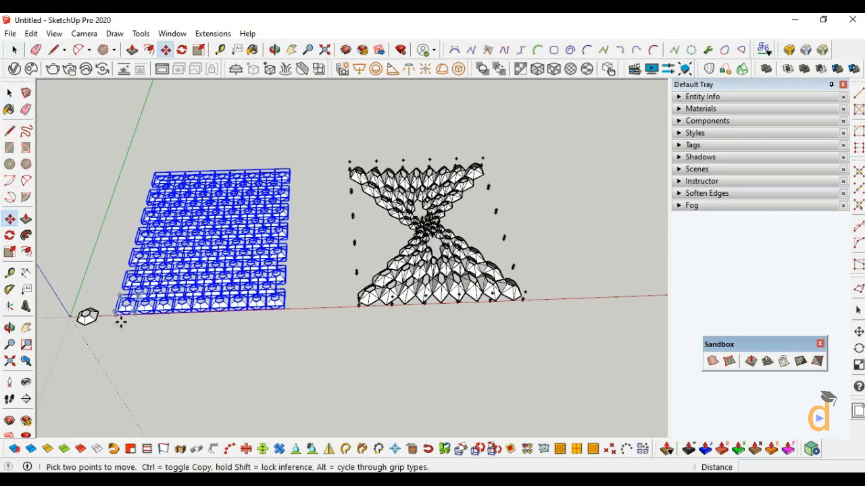
left_click(124, 317)
key("ctrl")
scroll(169, 338, "down", 3)
left_click(425, 294)
scroll(554, 241, "up", 4)
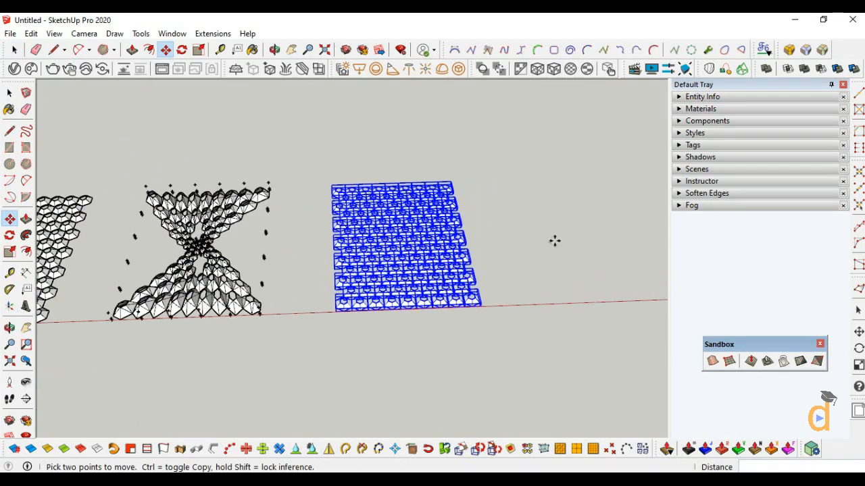
key("space")
Group the copied modules, explode all the components inside the group, and reselect the closed group.
right_click(357, 283)
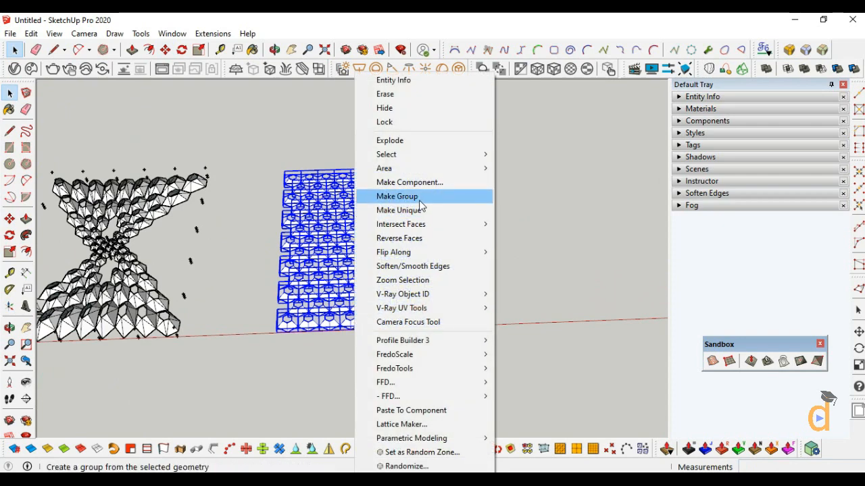
left_click(405, 197)
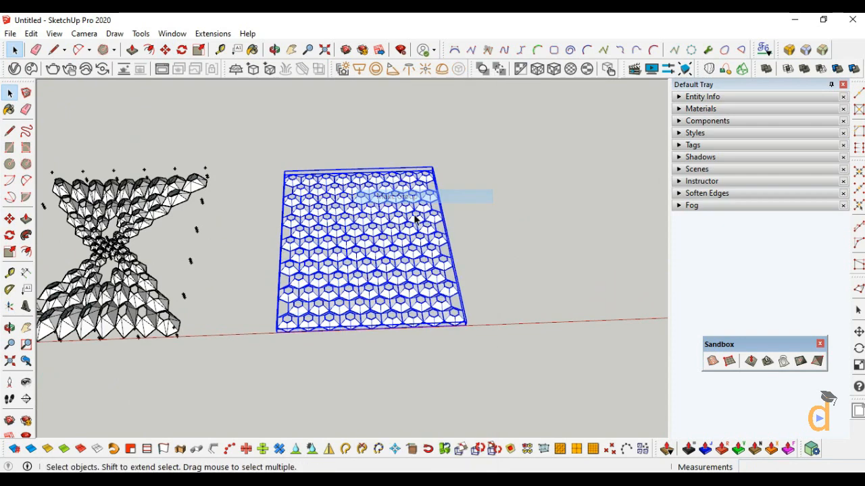
double_click(357, 327)
key("ctrl+a")
right_click(333, 336)
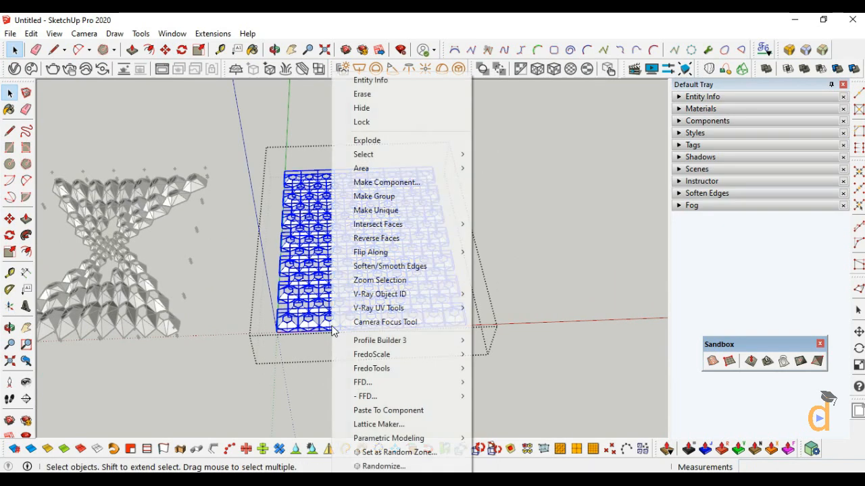
left_click(373, 141)
left_click(531, 195)
left_click(360, 330)
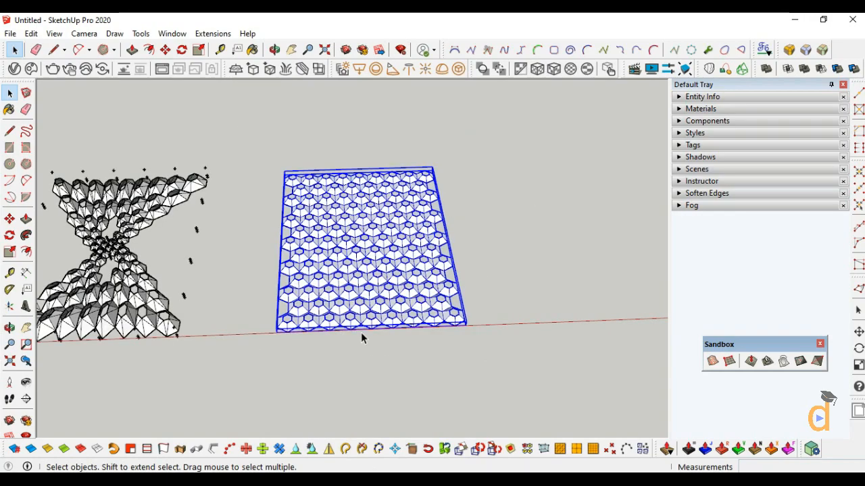
Add an NxN FFD cage to the new panel group with width 6, depth 6, height 3 and subdivide false.
left_click(10, 328)
left_click_drag(399, 277, 331, 273)
left_click(12, 96)
scroll(370, 273, "up", 2)
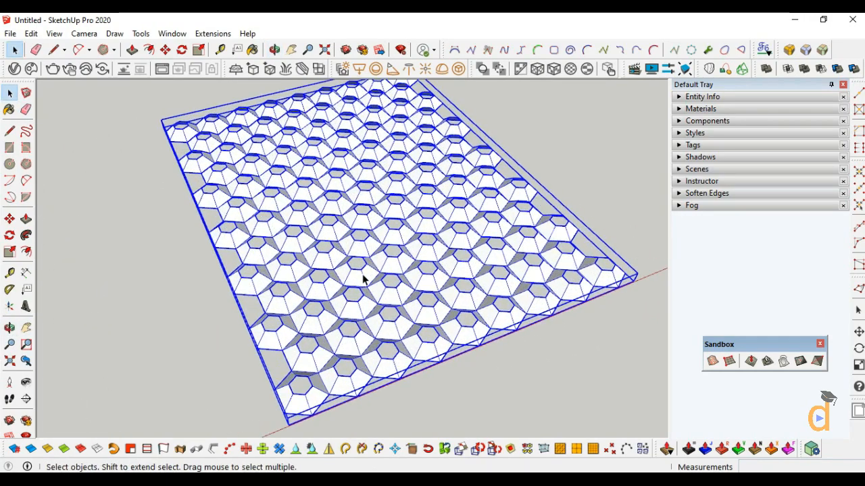
right_click(363, 279)
mouse_move(399, 396)
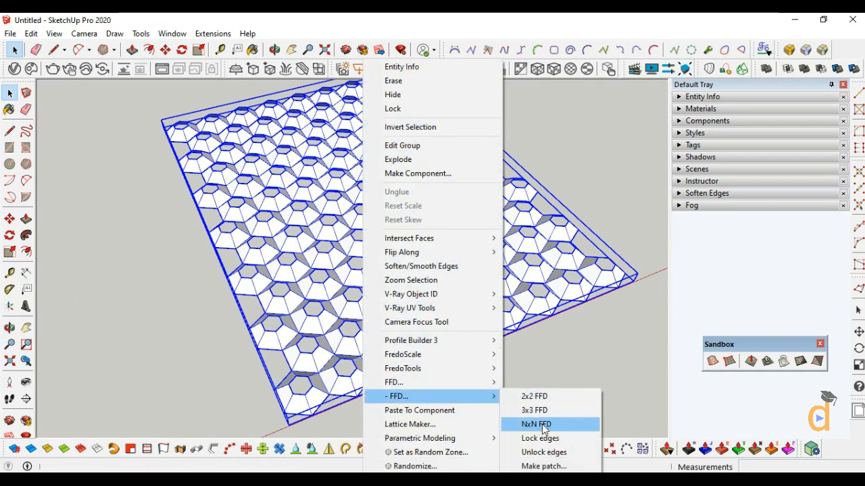
left_click(545, 425)
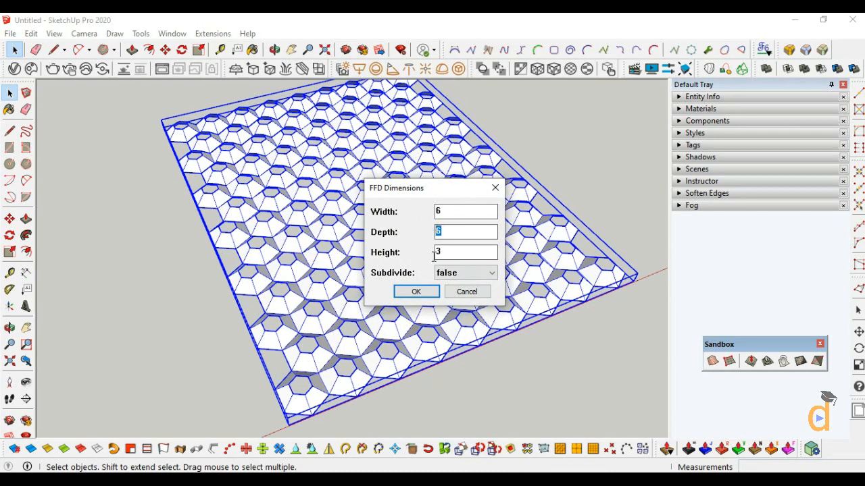
left_click(417, 292)
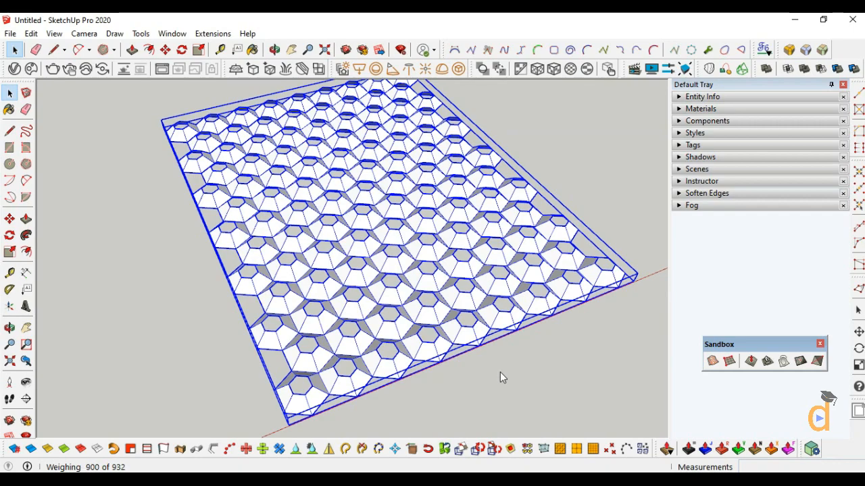
Open the new panel's control-point group and select the inner 4 by 4 control points, excluding the outer perimeter.
left_click(9, 329)
left_click_drag(304, 318, 373, 258)
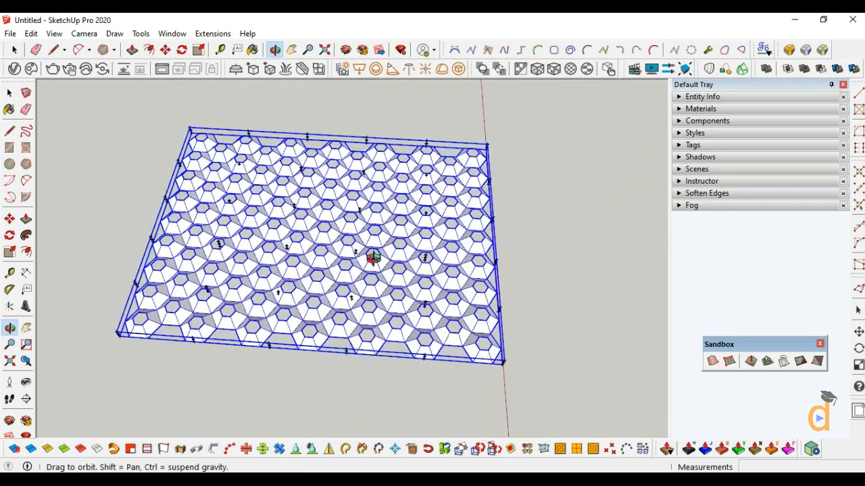
scroll(233, 209, "up", 5)
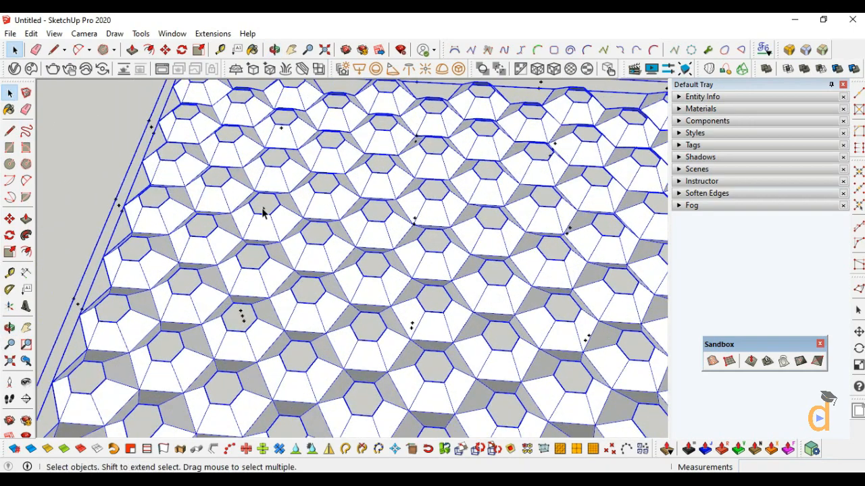
double_click(265, 212)
scroll(353, 215, "down", 6)
left_click(10, 329)
left_click_drag(503, 284, 494, 174)
key("space")
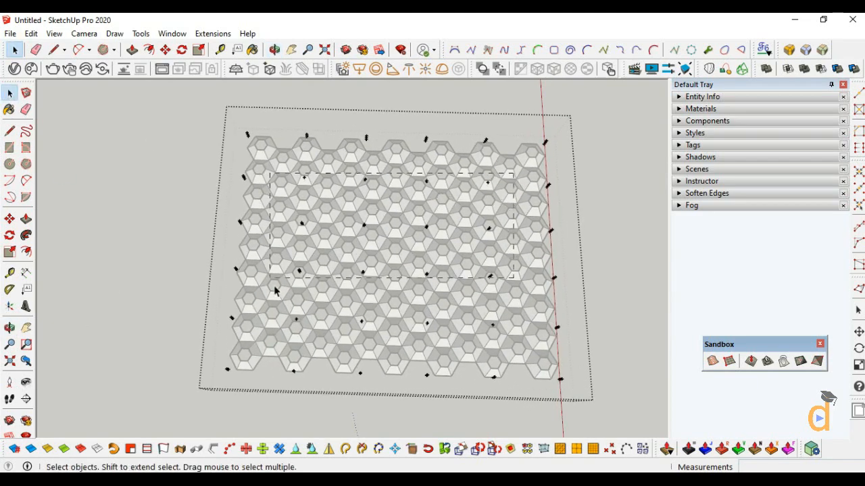
Scale the new panel's inner control points about their centre in the red and green directions by 0.25,0.2.
left_click(9, 252)
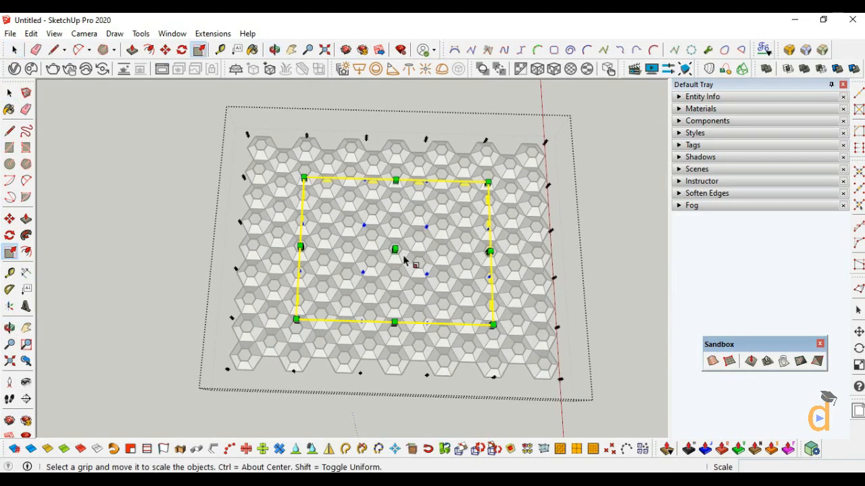
left_click(9, 328)
left_click_drag(503, 297, 494, 329)
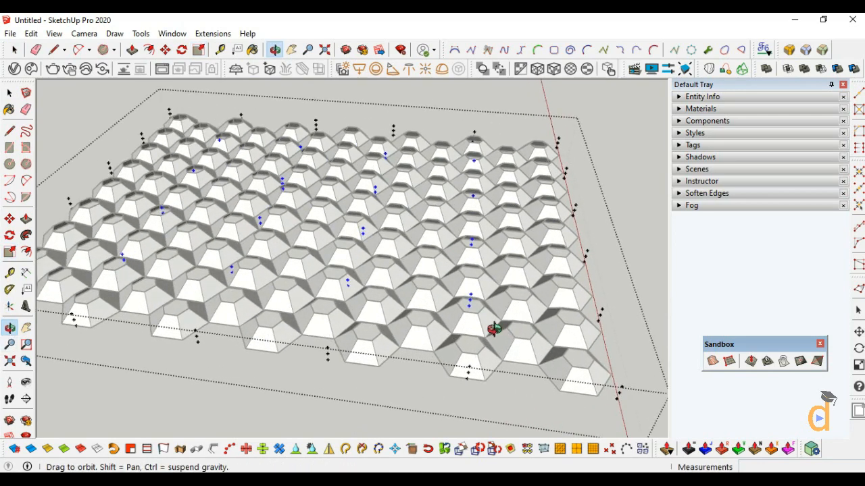
key("s")
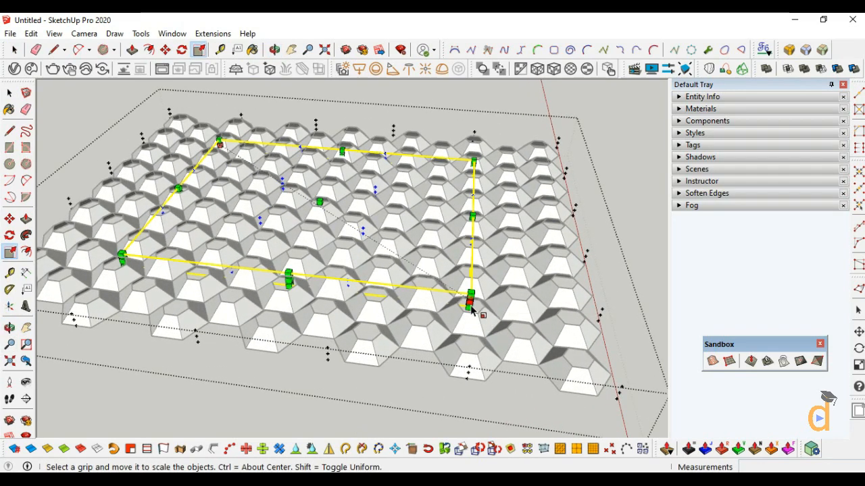
left_click_drag(467, 304, 341, 243)
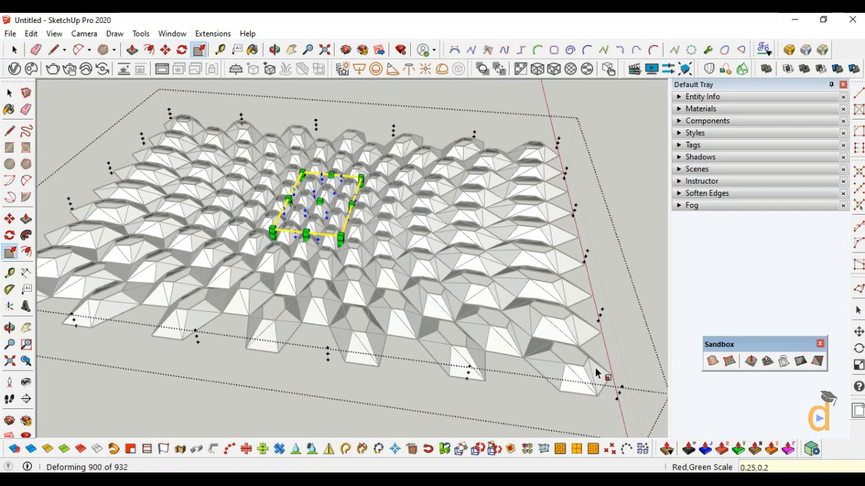
Draw a short reference line across the hexagonal hole at the centre of the new panel's inner control points.
left_click(10, 328)
left_click_drag(324, 229, 163, 252)
scroll(373, 250, "up", 6)
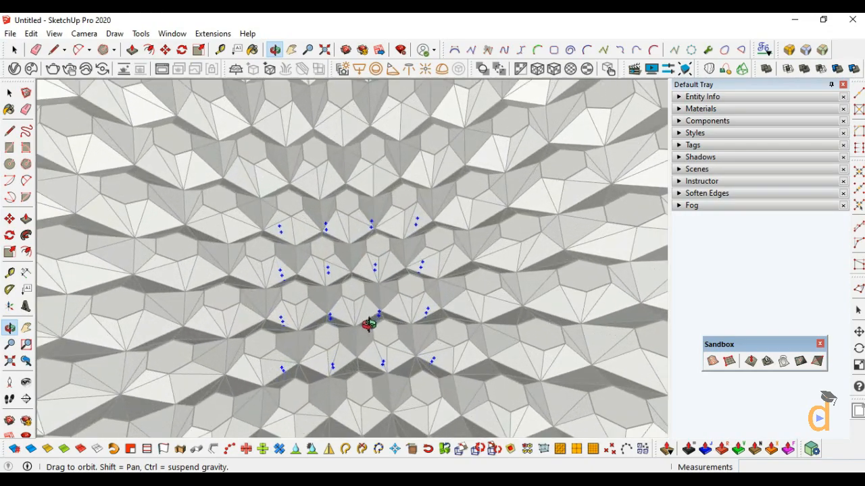
key("l")
scroll(356, 270, "up", 2)
left_click(350, 269)
left_click(352, 297)
scroll(333, 267, "down", 4)
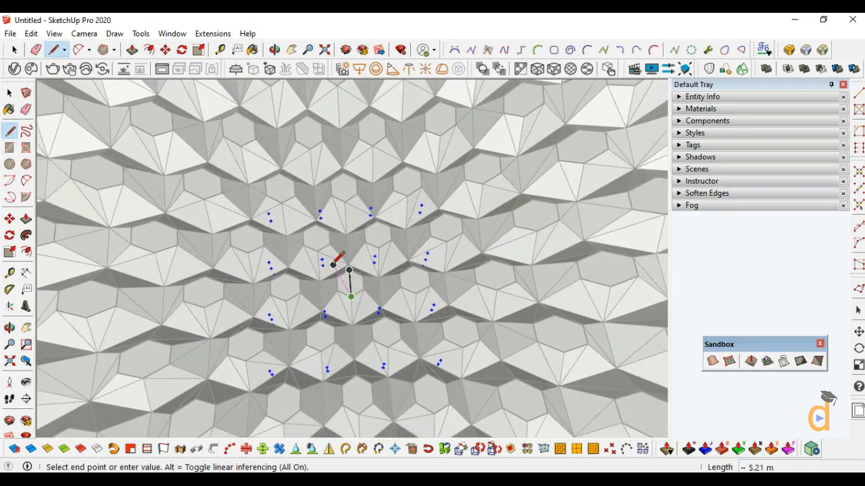
key("Escape")
Rotate the new panel's inner control points 90° about the reference line's midpoint in the horizontal plane, and close the control-point group.
left_click(9, 235)
scroll(343, 285, "down", 1)
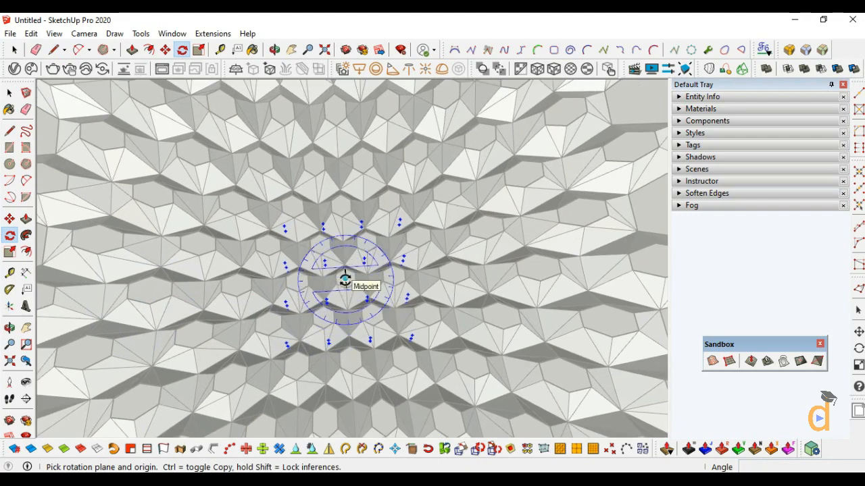
left_click(345, 279)
scroll(344, 279, "down", 3)
left_click(566, 273)
scroll(550, 228, "down", 3)
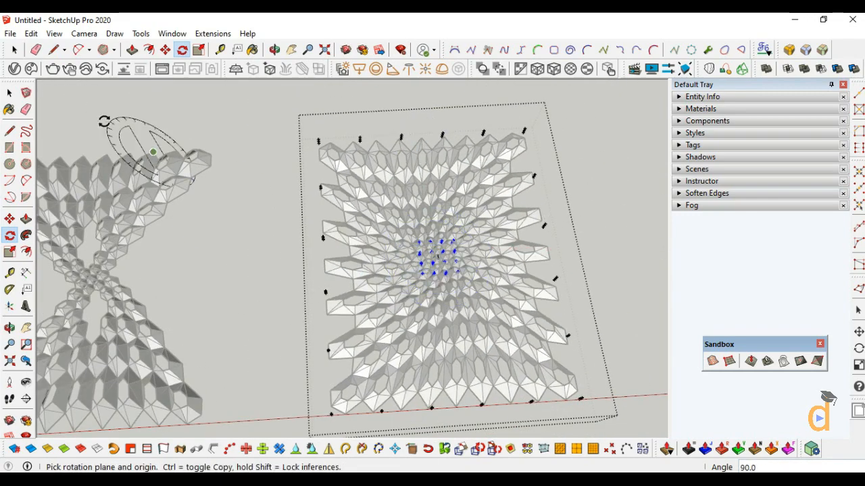
left_click(9, 92)
left_click(227, 126)
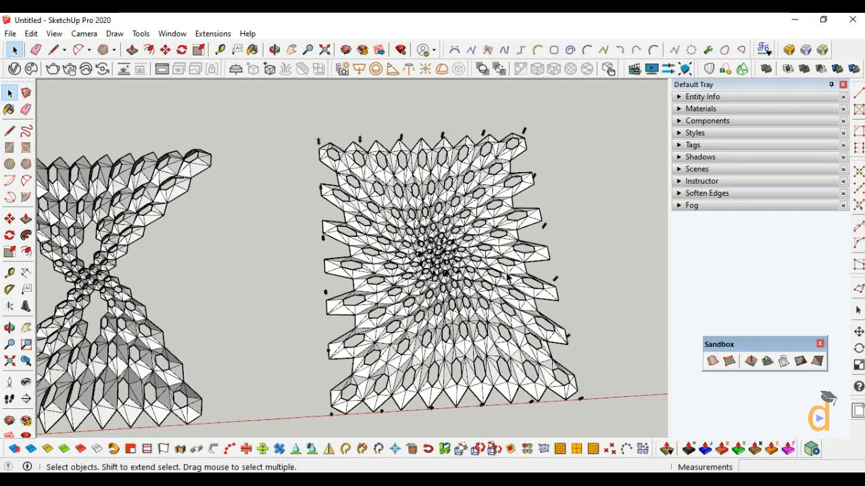
Examine the twisted pattern of the second deformed panel from above and compare it with the hourglass-shaped panel.
left_click(9, 328)
left_click_drag(450, 218, 424, 277)
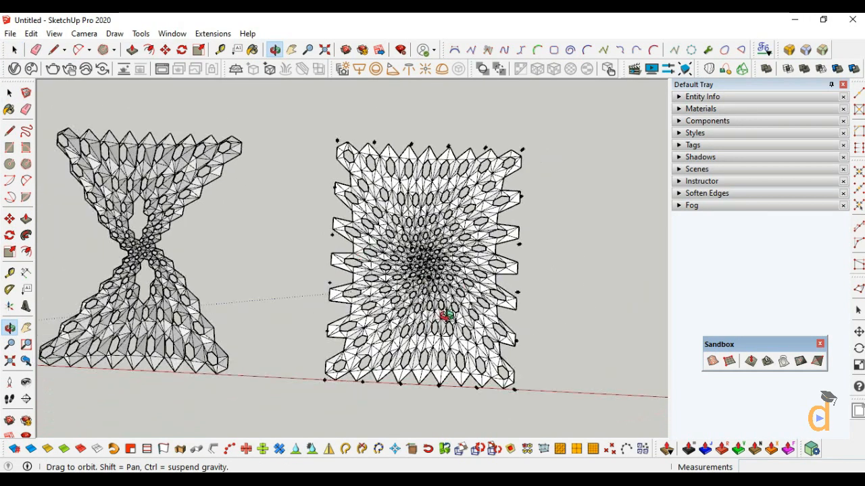
left_click_drag(473, 263, 455, 241)
scroll(455, 241, "up", 3)
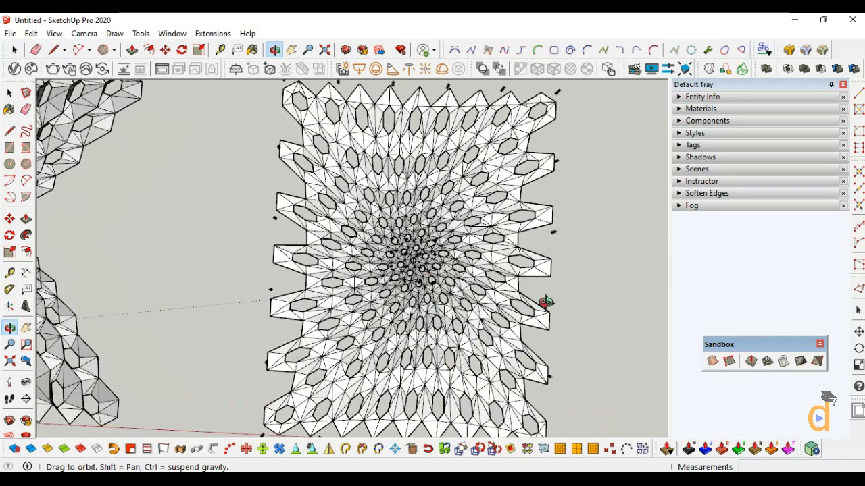
scroll(481, 290, "down", 2)
mouse_move(480, 290)
left_mouse_down()
mouse_move(500, 240)
mouse_move(517, 411)
mouse_move(495, 288)
left_mouse_up()
Draw a base rectangle beneath the twisted panel, spanning it between opposite outer corners on the ground plane.
left_click(10, 148)
scroll(300, 164, "up", 5)
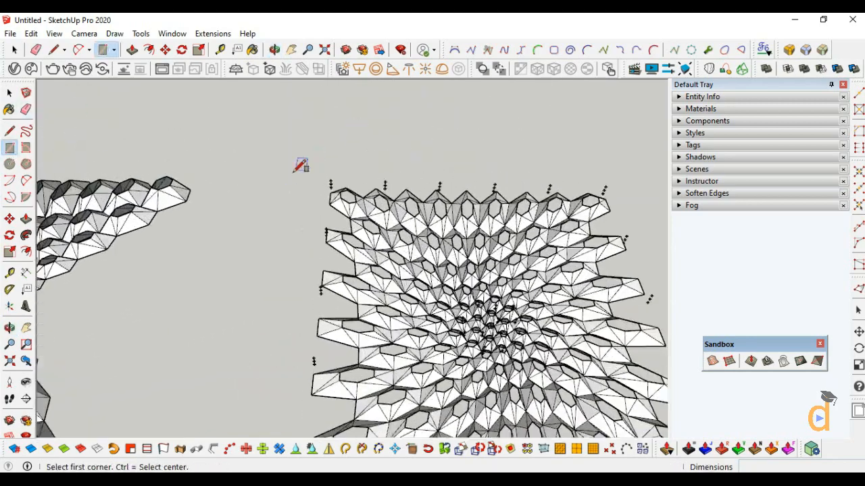
left_click(351, 198)
scroll(270, 126, "down", 5)
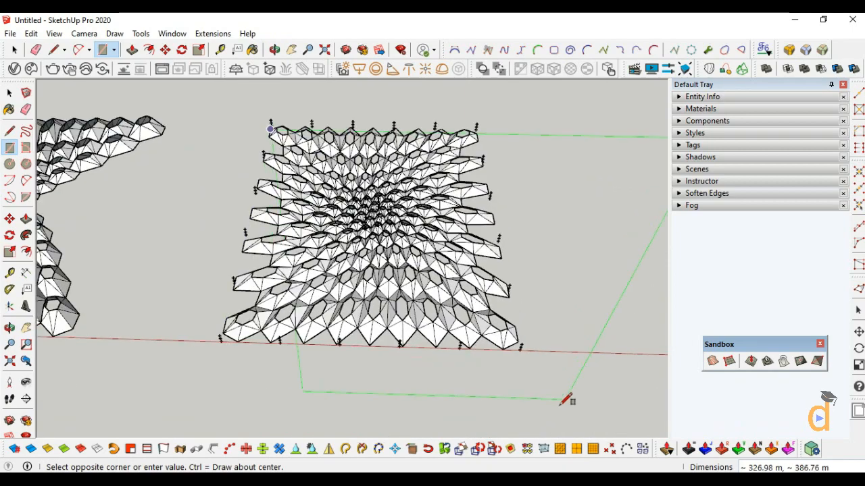
scroll(540, 332, "up", 4)
left_click(538, 324)
scroll(533, 328, "down", 4)
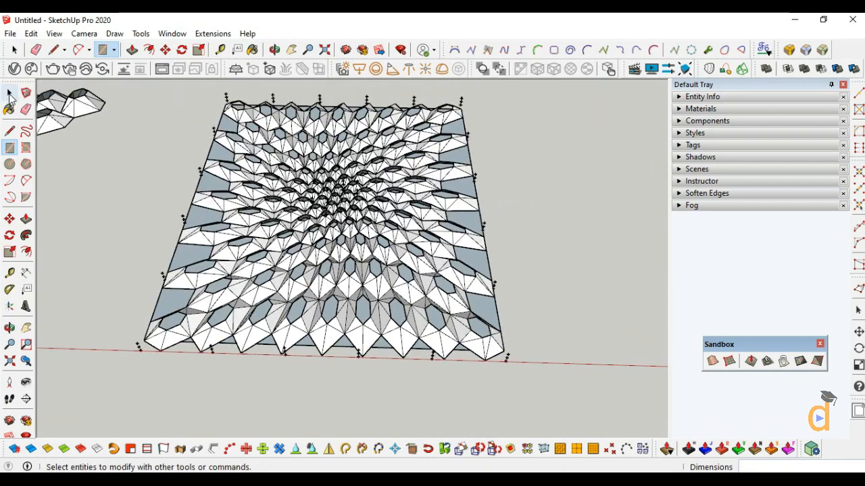
Scale the base rectangle slightly outward in the green direction at its front and back edges to fit the twisted panel's outline.
left_click(10, 95)
scroll(195, 273, "up", 2)
double_click(201, 272)
scroll(293, 270, "down", 2)
left_click(11, 253)
scroll(365, 356, "up", 2)
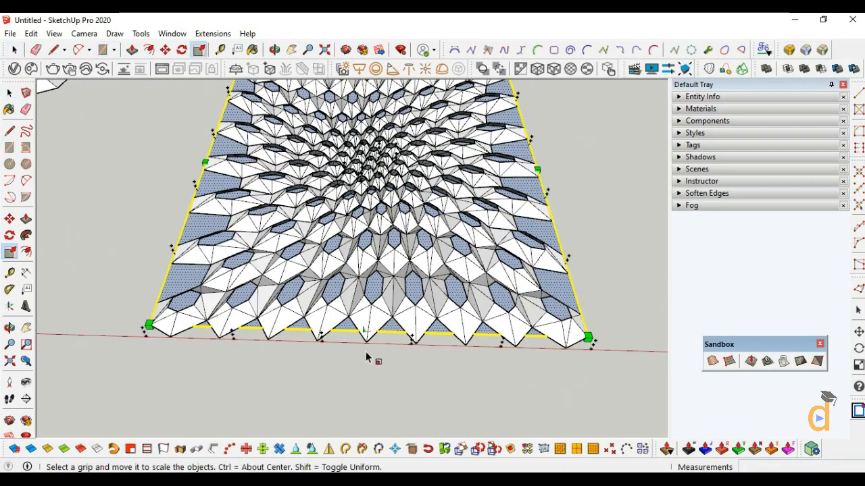
left_click_drag(365, 331, 367, 343)
scroll(363, 431, "down", 3)
scroll(373, 163, "up", 4)
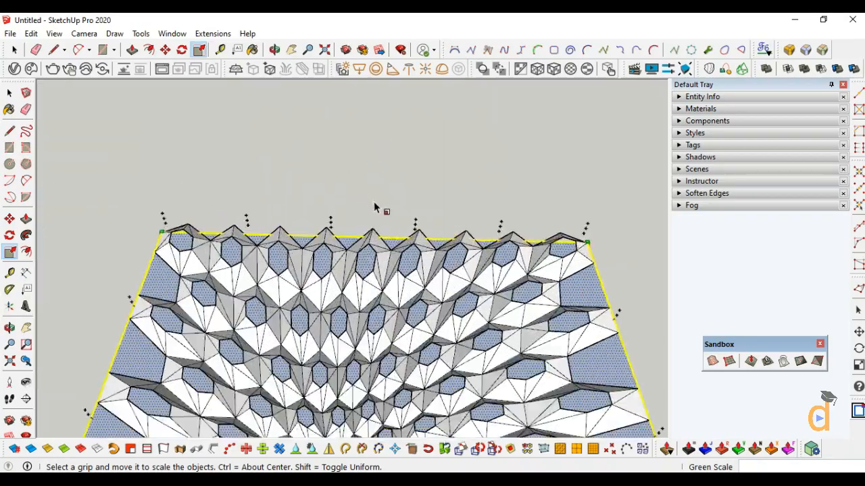
scroll(375, 207, "up", 1)
mouse_move(373, 247)
left_mouse_down()
mouse_move(373, 235)
mouse_move(388, 372)
mouse_move(465, 344)
mouse_move(343, 237)
mouse_move(358, 263)
mouse_move(365, 160)
mouse_move(368, 242)
left_mouse_up()
scroll(380, 161, "down", 5)
left_click(10, 327)
left_click(8, 95)
left_click(214, 115)
scroll(150, 234, "down", 2)
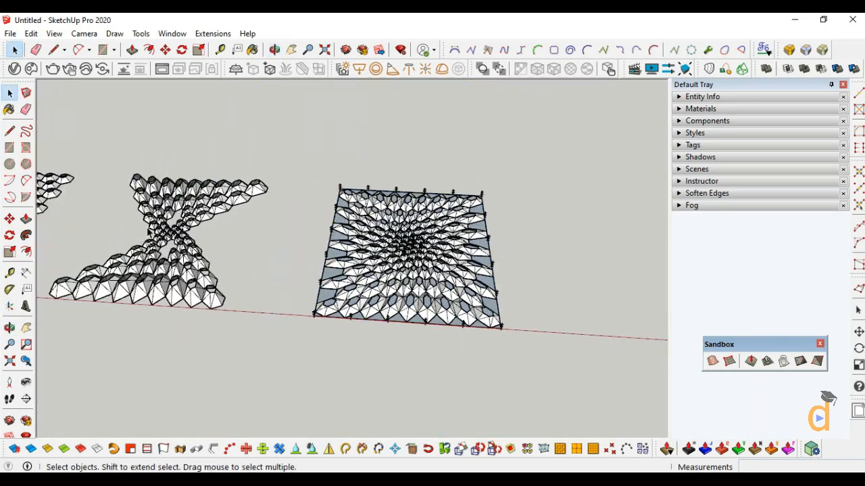
Copy the twisted panel together with its base rectangle along the red axis into the empty space beside the original.
scroll(283, 350, "up", 2)
left_click(367, 344)
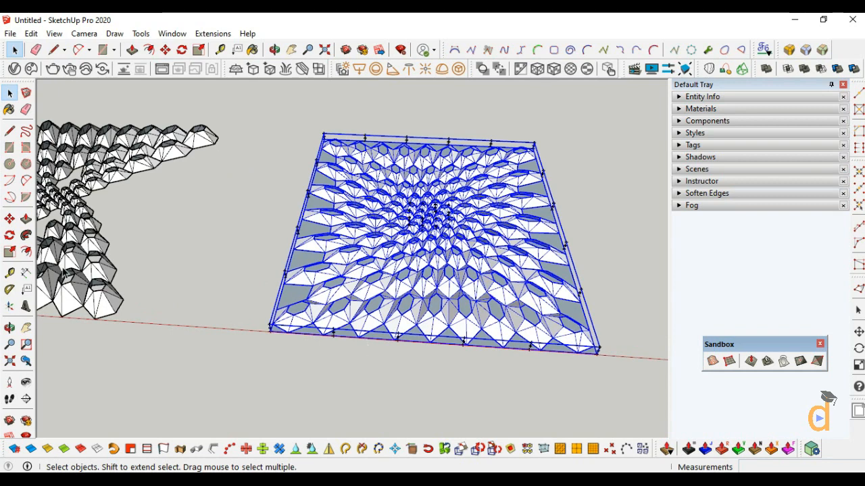
key("m")
scroll(285, 343, "up", 2)
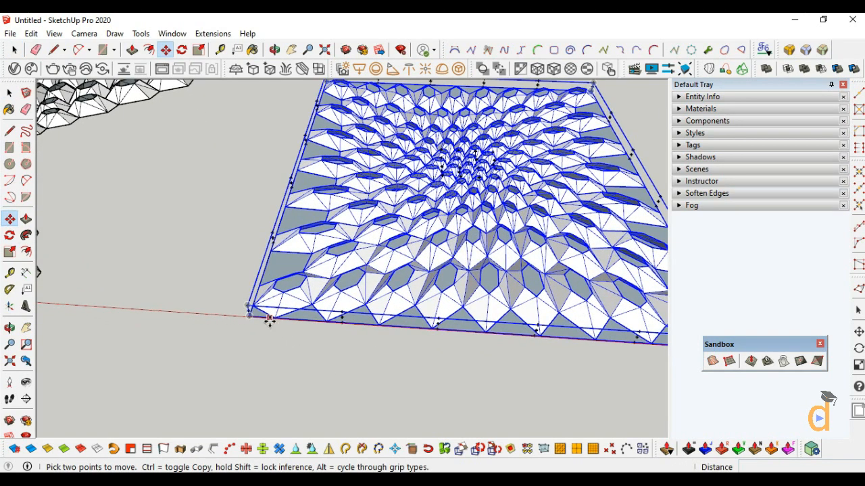
key("space")
scroll(318, 347, "up", 2)
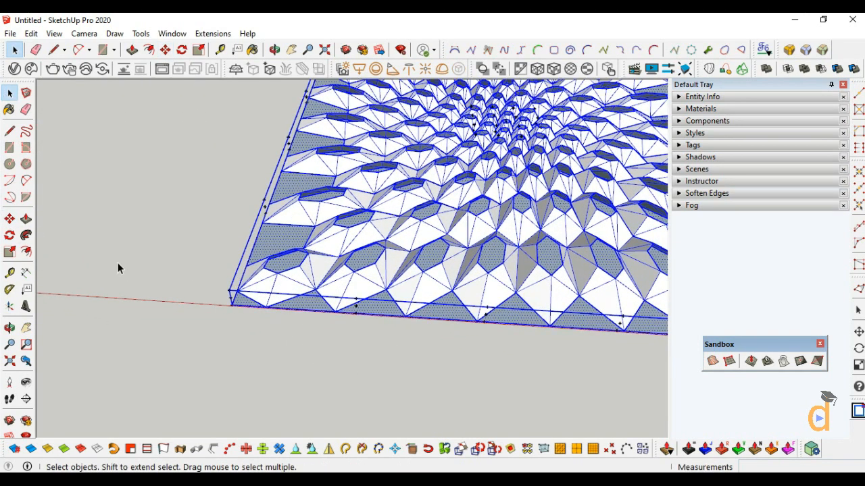
left_click(10, 227)
key("ctrl")
left_click(232, 305)
scroll(223, 316, "down", 6)
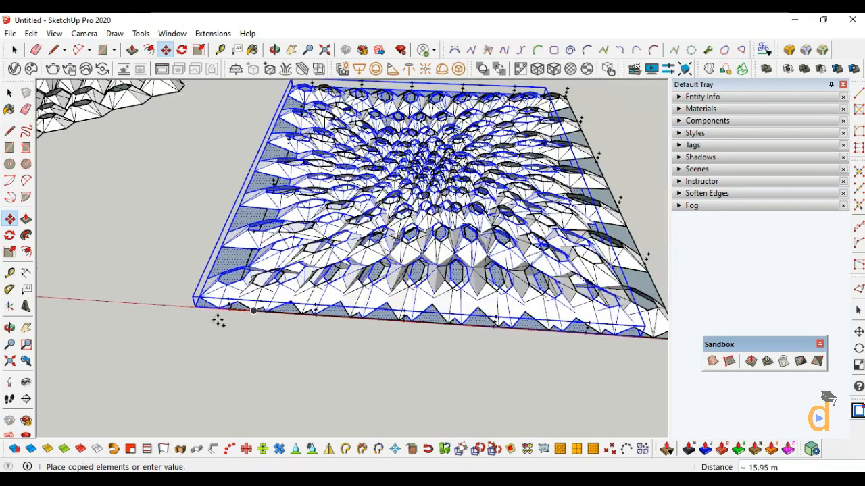
left_click(396, 332)
Move the copied twisted panel 20 m straight up above its base rectangle.
scroll(546, 319, "up", 2)
scroll(446, 325, "up", 3)
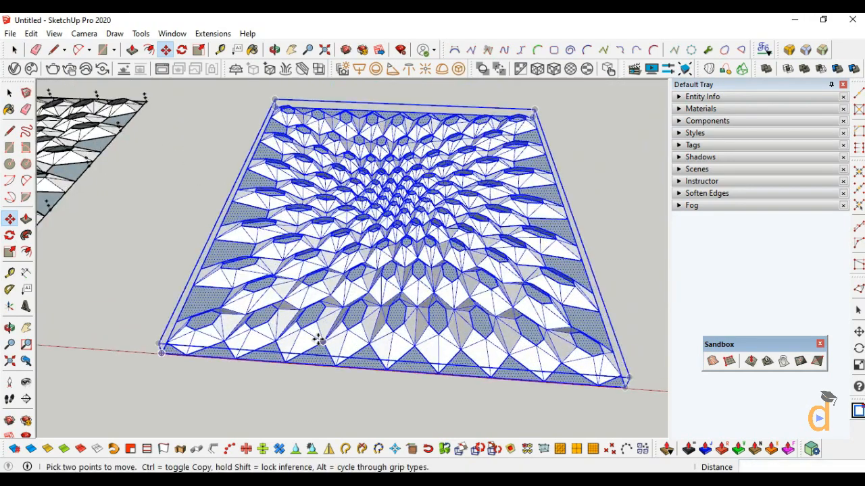
left_click(10, 93)
left_click(134, 273)
left_click(184, 346)
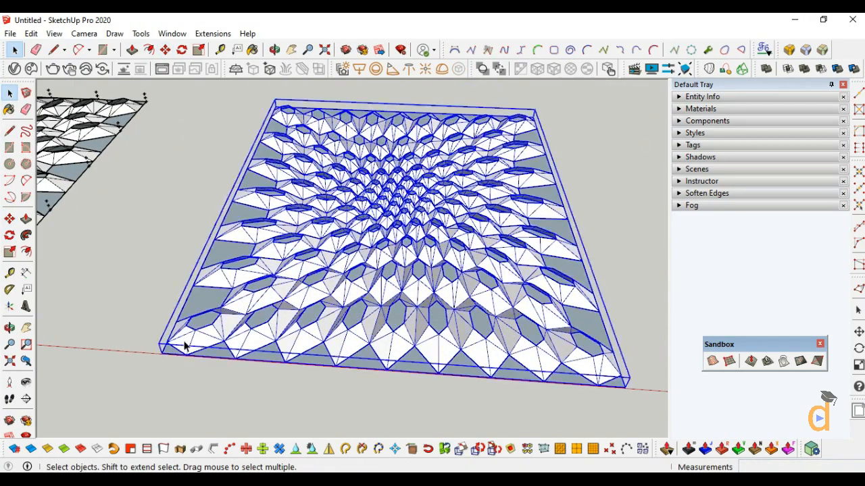
left_click(10, 219)
left_click(189, 358)
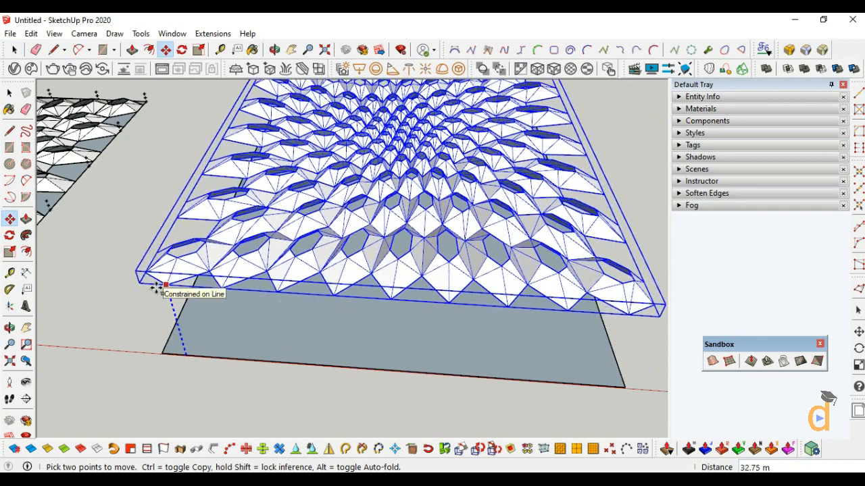
type("20")
key("Return")
scroll(249, 371, "down", 2)
left_click(9, 328)
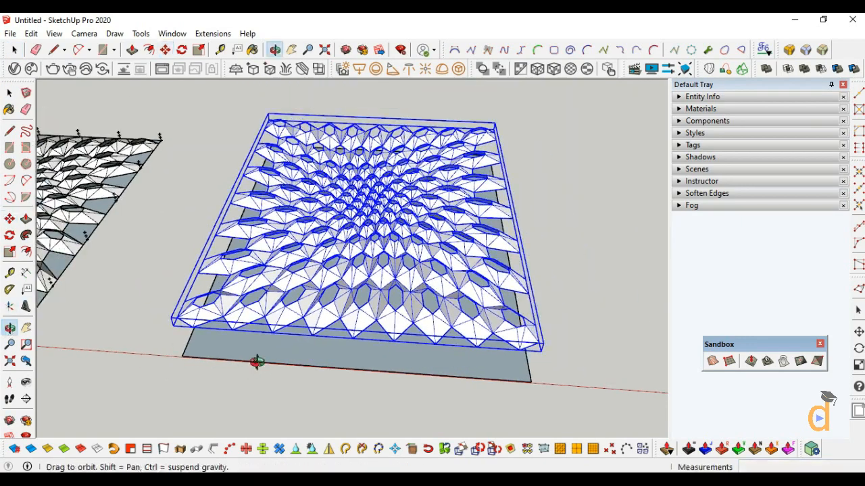
left_click_drag(257, 362, 375, 271)
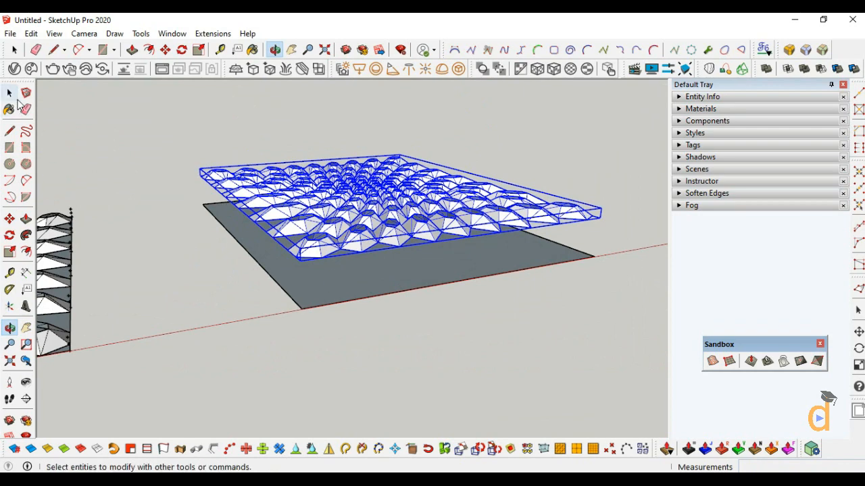
Soften the raised panel's interior edges with smooth normals enabled and an angle between normals of 153.5 degrees.
left_click(10, 93)
left_click(430, 197)
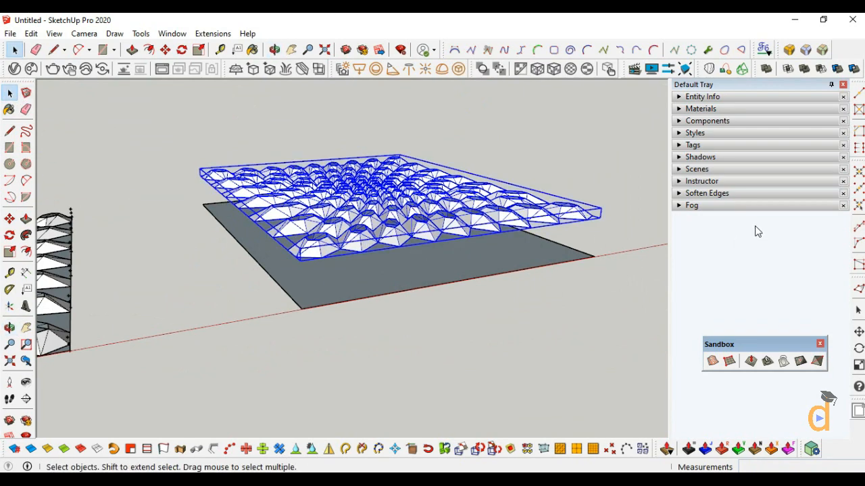
left_click(716, 194)
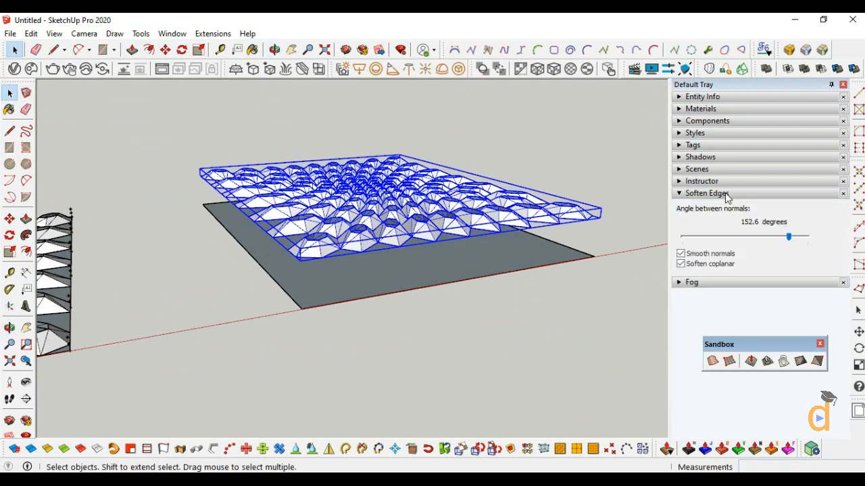
left_click(680, 254)
left_click(681, 253)
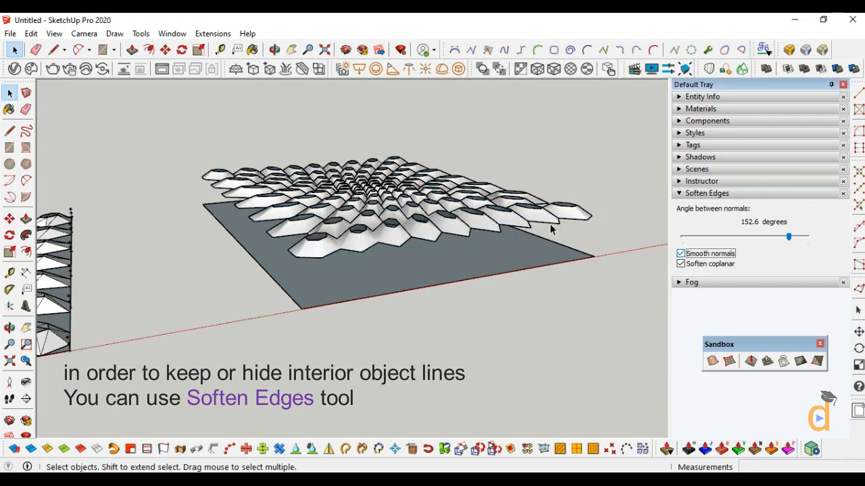
left_click_drag(789, 236, 715, 239)
left_click(353, 186)
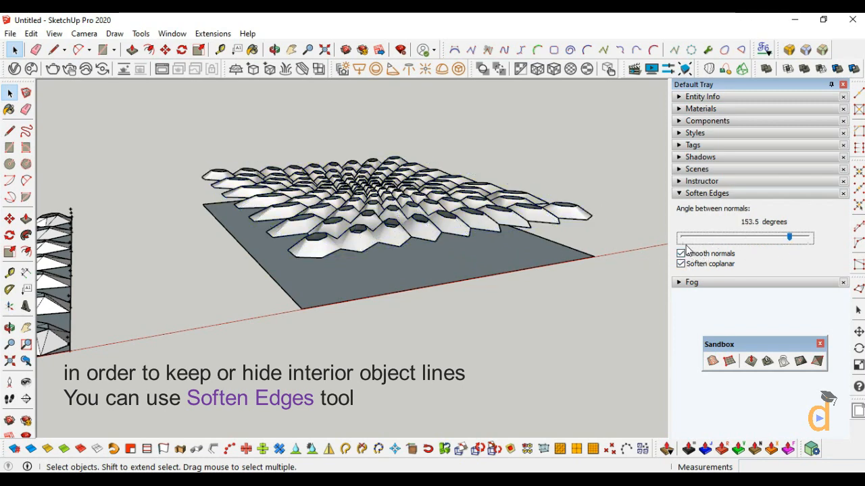
Examine the softened panel above its base from the side and from above, comparing it with the unsoftened original.
scroll(679, 279, "up", 4)
scroll(412, 341, "down", 5)
scroll(256, 321, "up", 4)
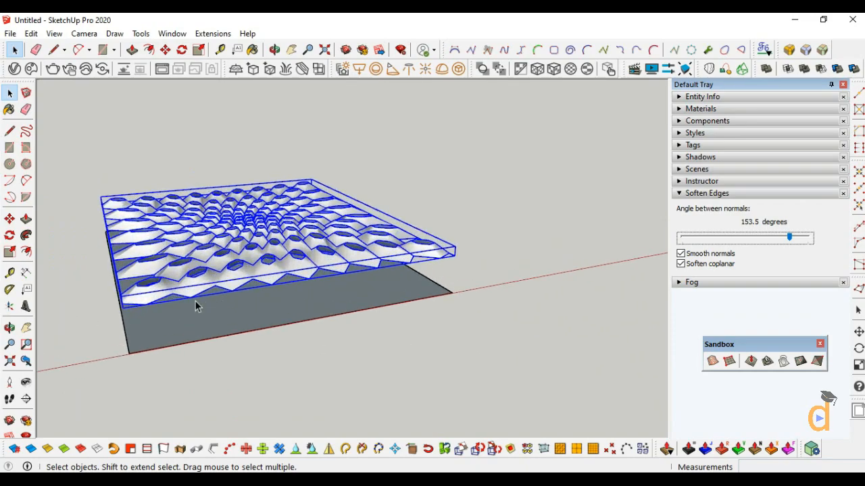
scroll(544, 373, "down", 2)
scroll(246, 357, "up", 2)
left_click(127, 313)
scroll(279, 245, "up", 2)
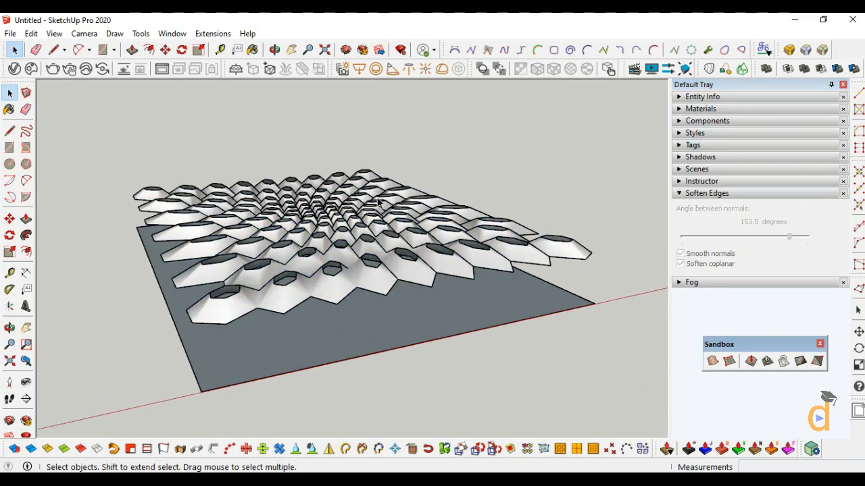
left_click(10, 327)
left_click_drag(365, 257, 553, 280)
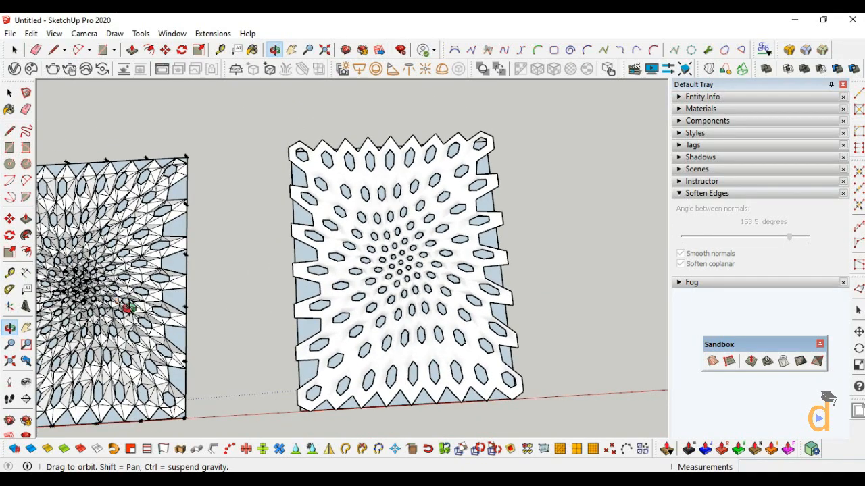
left_click_drag(127, 309, 404, 250)
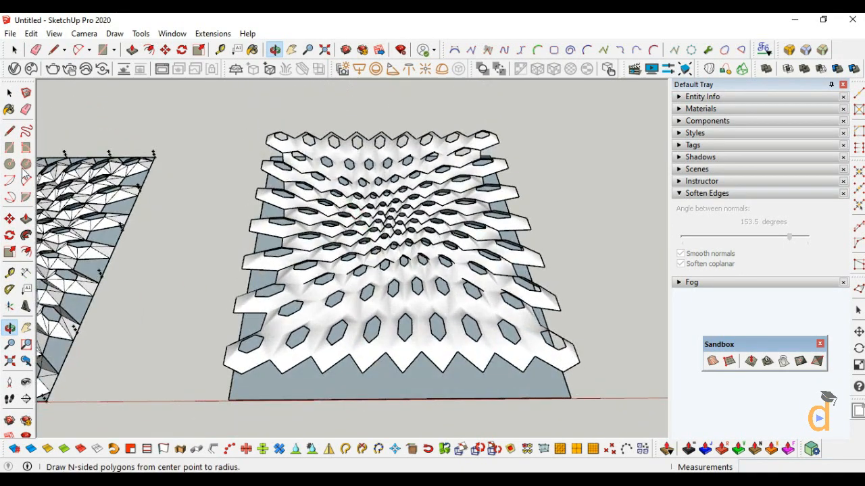
Extrude the base rectangle beneath the raised panel into a slab 1 m thick.
left_click(26, 227)
scroll(247, 398, "up", 5)
left_click(248, 397)
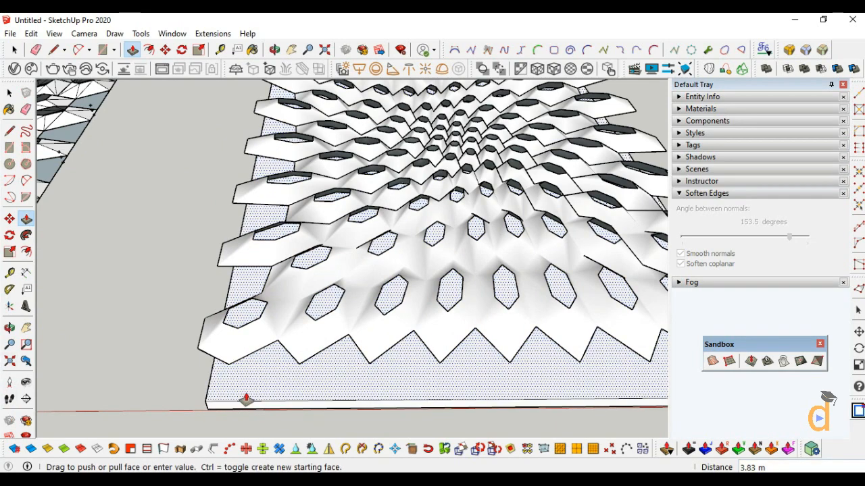
type("1")
key("Return")
scroll(248, 401, "down", 3)
left_click(9, 327)
left_click_drag(399, 283, 324, 300)
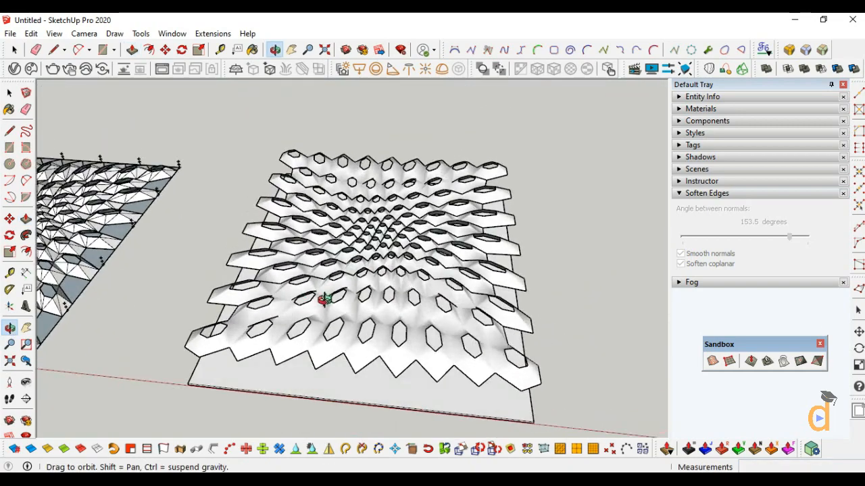
left_click_drag(358, 332, 413, 323)
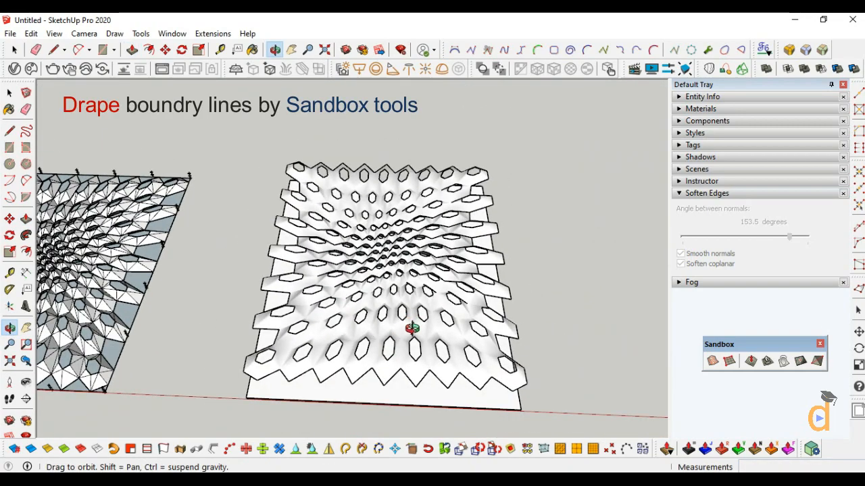
Drape the raised panel's boundary and hexagon edges onto the slab below it.
key("space")
scroll(359, 346, "up", 2)
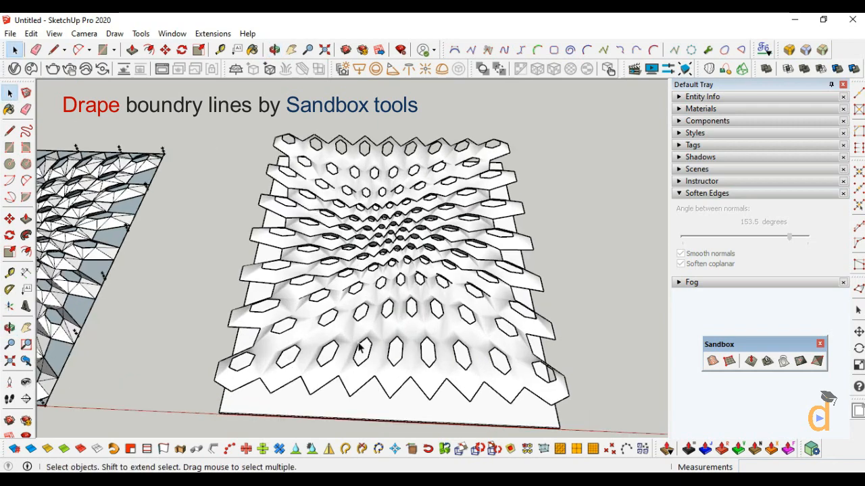
left_click(784, 365)
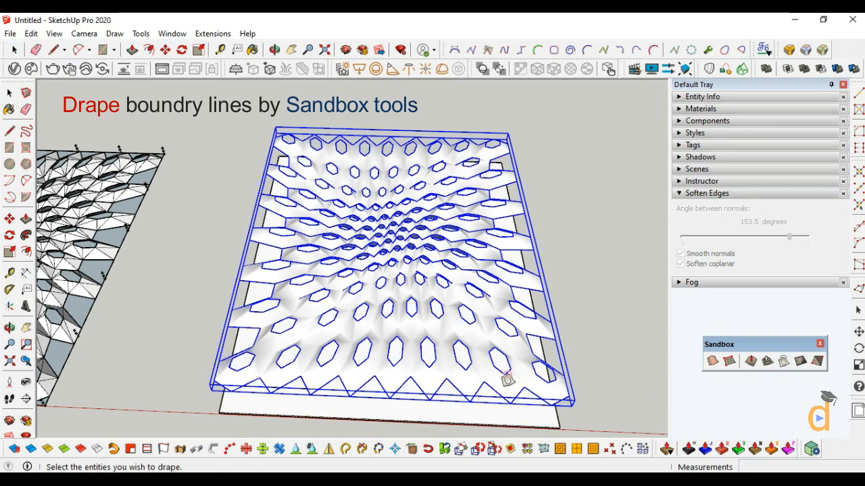
left_click(505, 379)
scroll(462, 203, "down", 2)
scroll(441, 343, "up", 4)
left_click(441, 340)
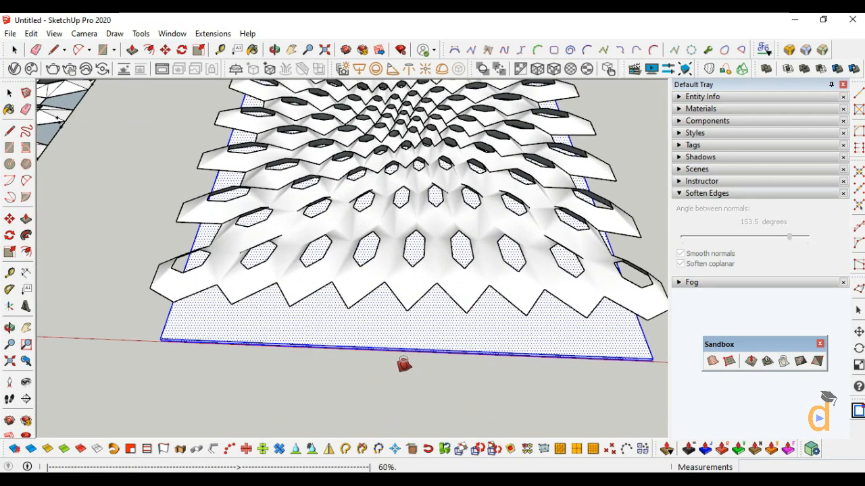
scroll(394, 380, "down", 1)
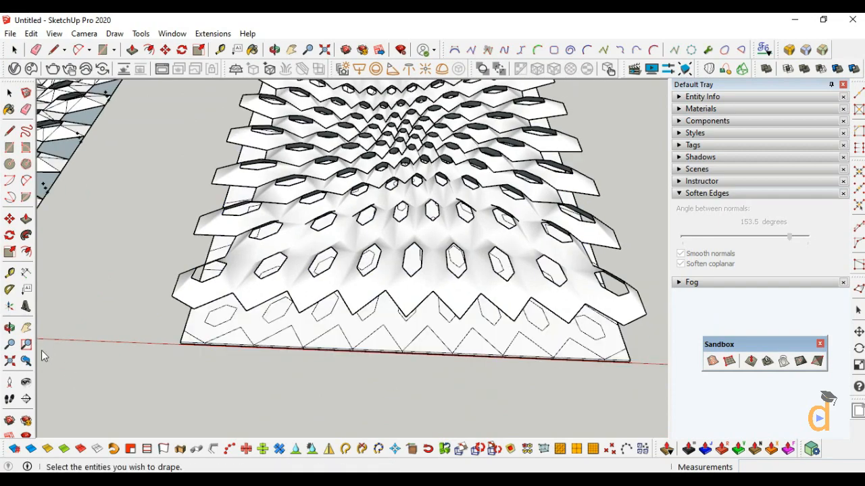
Delete the softened panel above the slab, leaving only the slab with the draped outlines.
left_click(10, 329)
left_click_drag(223, 284, 307, 278)
left_click(10, 94)
left_click(301, 282)
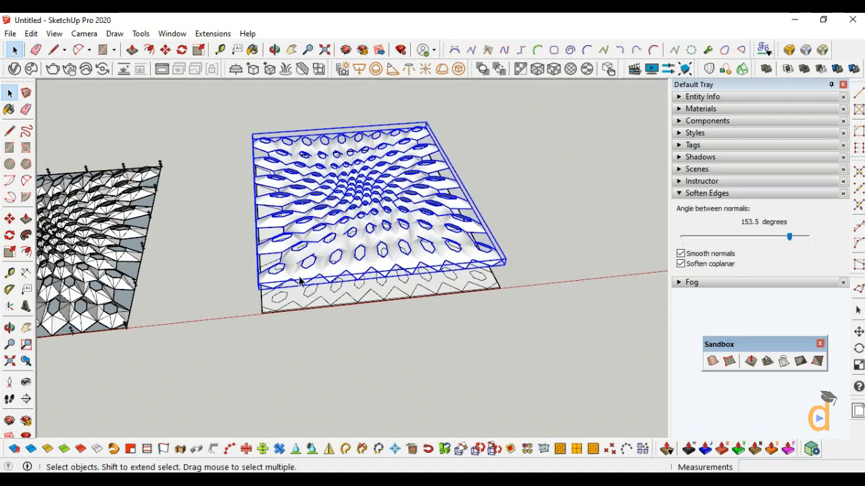
key("Delete")
scroll(510, 273, "down", 3)
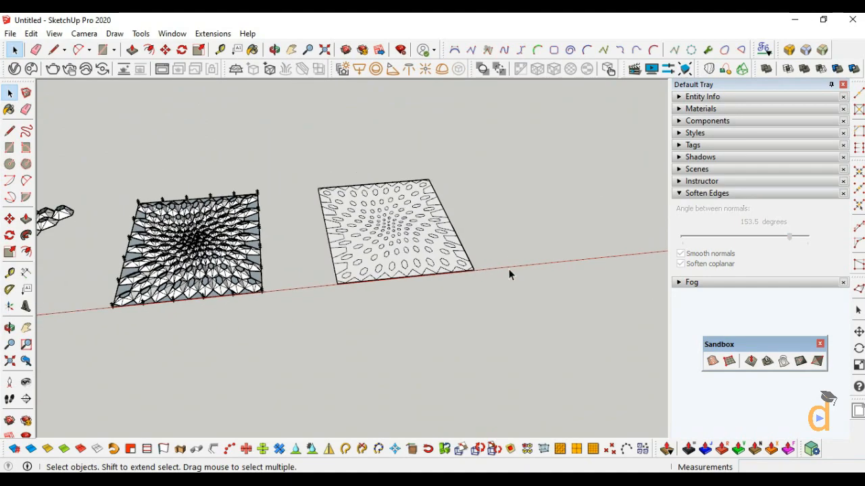
left_click(9, 328)
left_click_drag(395, 162, 607, 226)
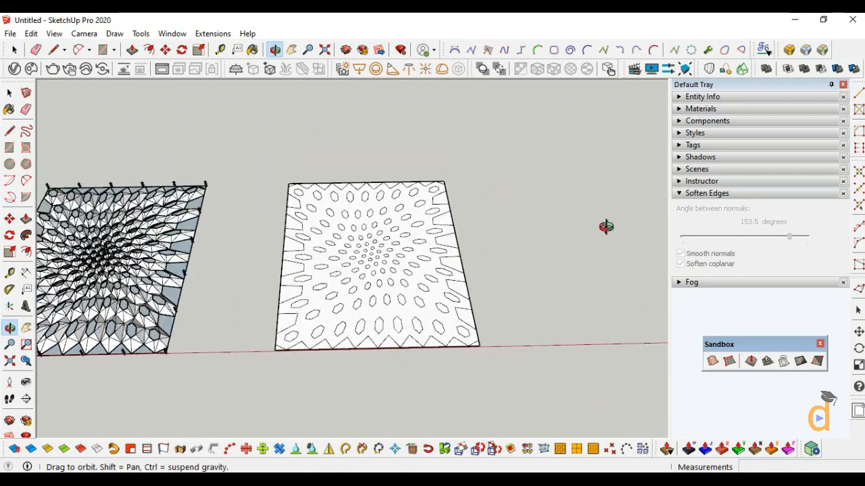
Copy the raised hourglass-shaped panel onto the slab with the draped outlines, aligning it with the slab's front corner.
scroll(601, 257, "down", 3)
scroll(113, 275, "up", 4)
left_click(10, 94)
scroll(113, 318, "up", 2)
left_click(156, 313)
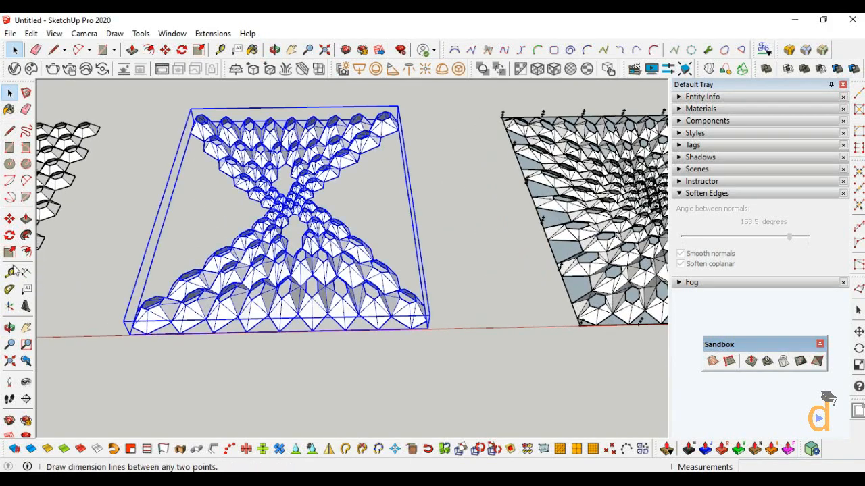
left_click(10, 219)
left_click(129, 335)
key("ctrl")
scroll(80, 252, "down", 5)
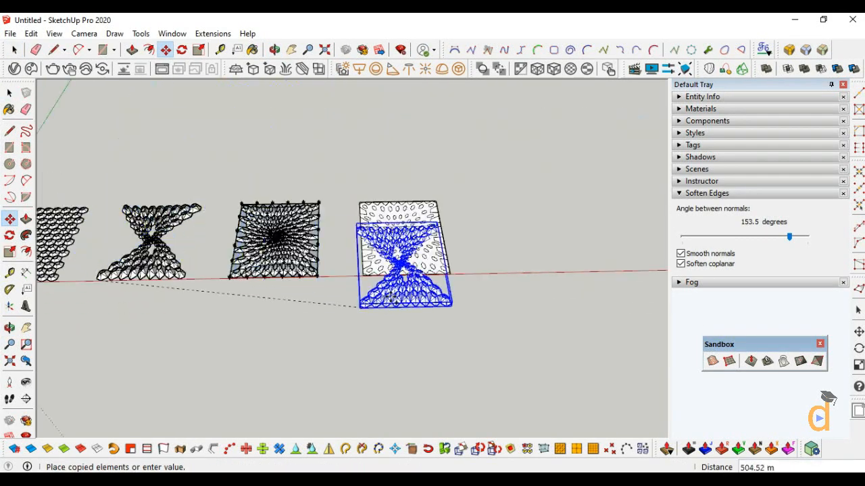
scroll(358, 307, "up", 6)
left_click(330, 282)
scroll(331, 284, "down", 1)
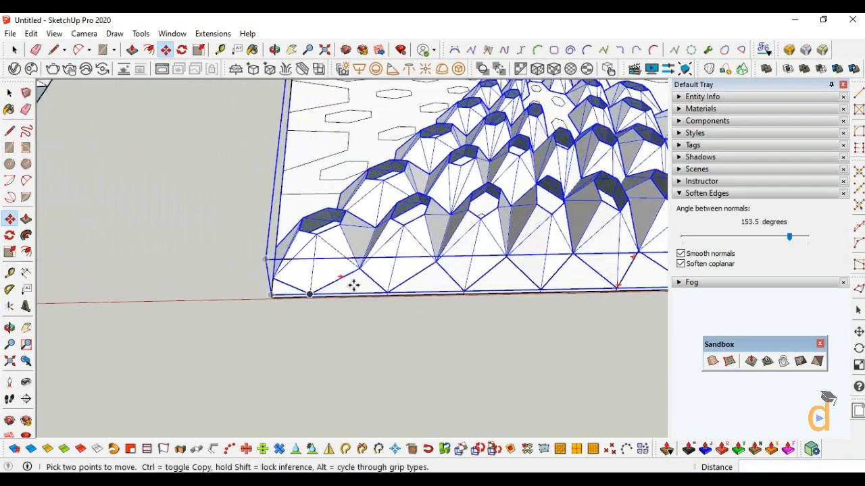
Raise the copied hourglass panel 20 m above the slab along the blue axis.
left_click(311, 294)
scroll(329, 286, "down", 5)
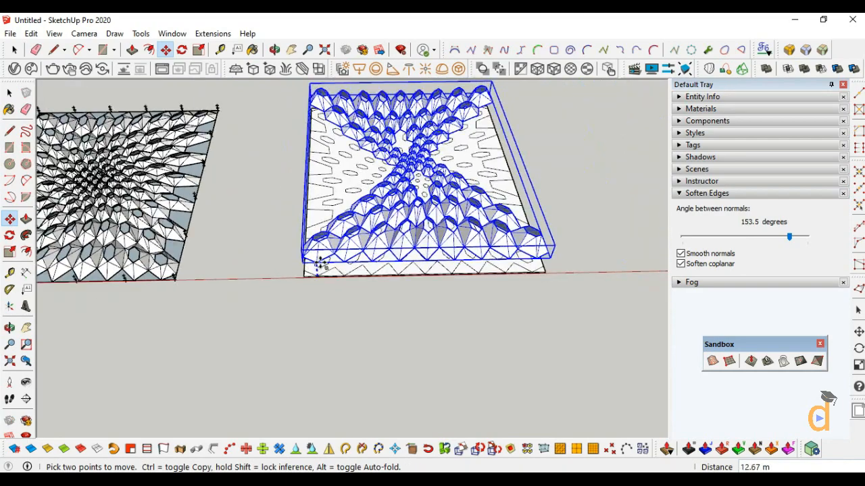
scroll(312, 244, "up", 1)
type("20")
key("Return")
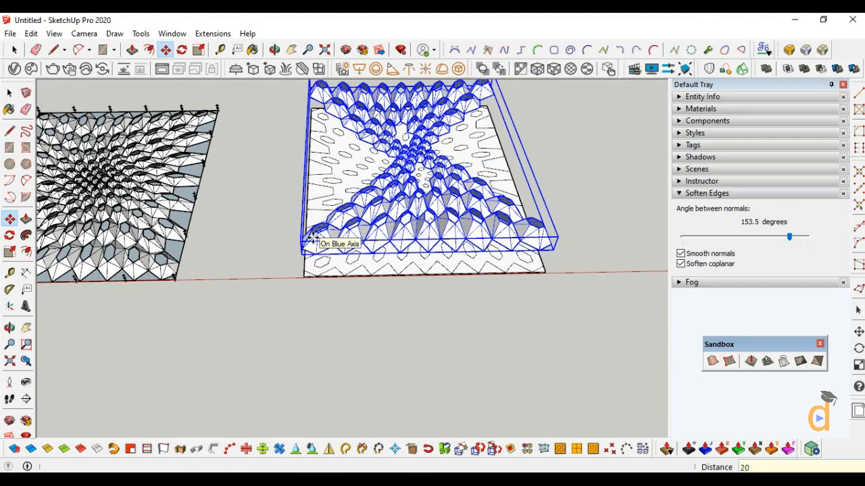
Soften the raised hourglass panel's edges with the angle between normals at 151.6 degrees.
left_click(10, 328)
left_click_drag(399, 270, 340, 351)
scroll(366, 180, "up", 5)
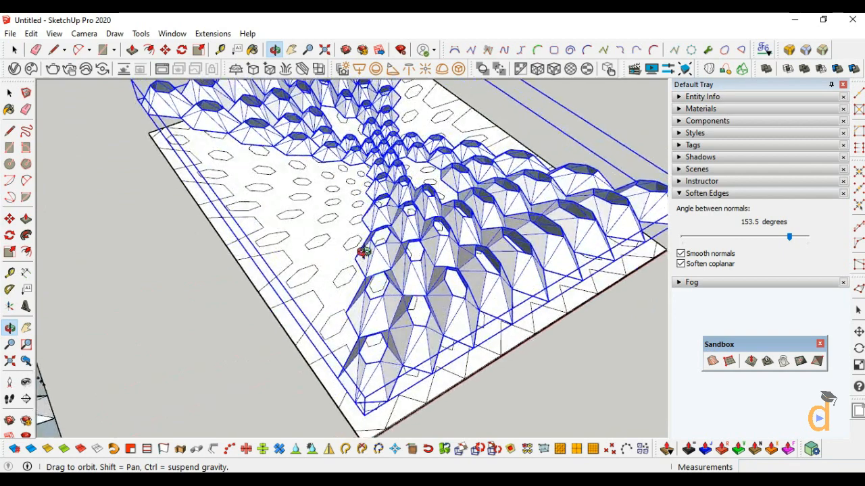
left_click_drag(366, 265, 365, 228)
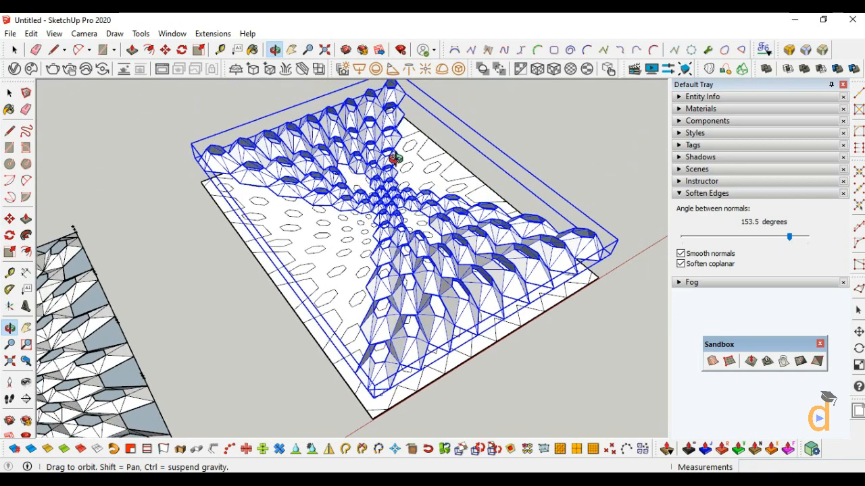
left_click_drag(465, 204, 462, 284)
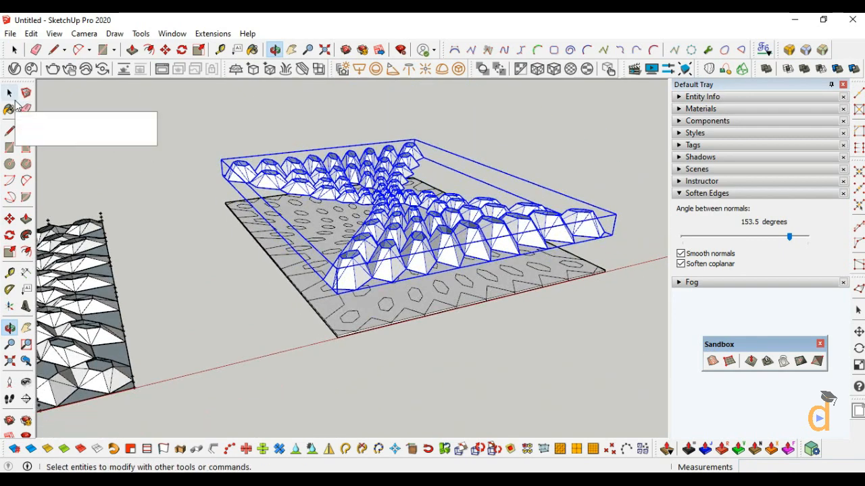
left_click(10, 92)
left_click(112, 118)
scroll(519, 174, "up", 1)
left_click(436, 263)
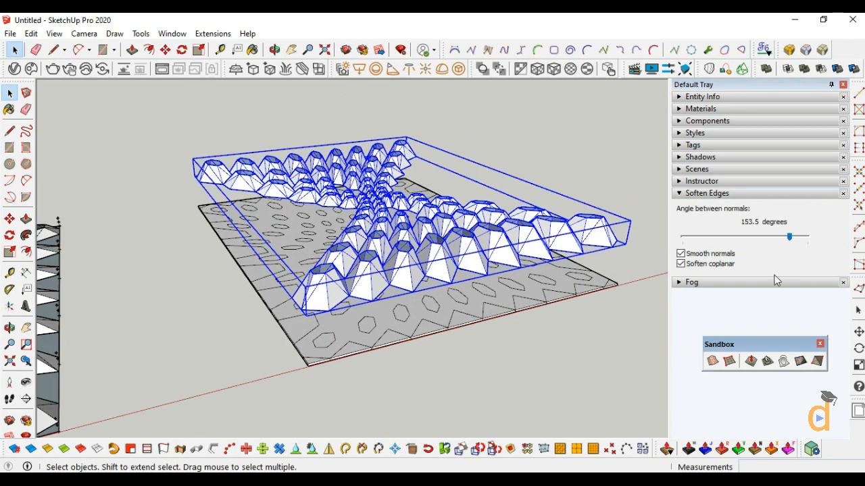
left_click_drag(785, 239, 787, 238)
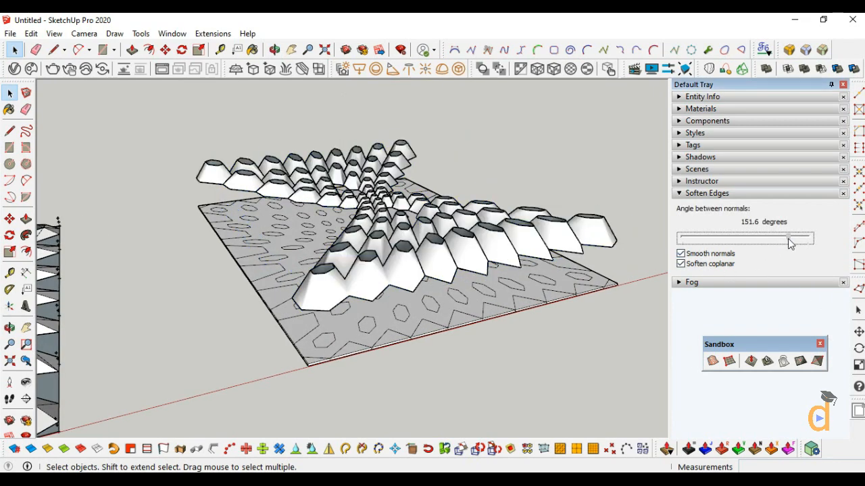
left_click(379, 253)
left_click(180, 296)
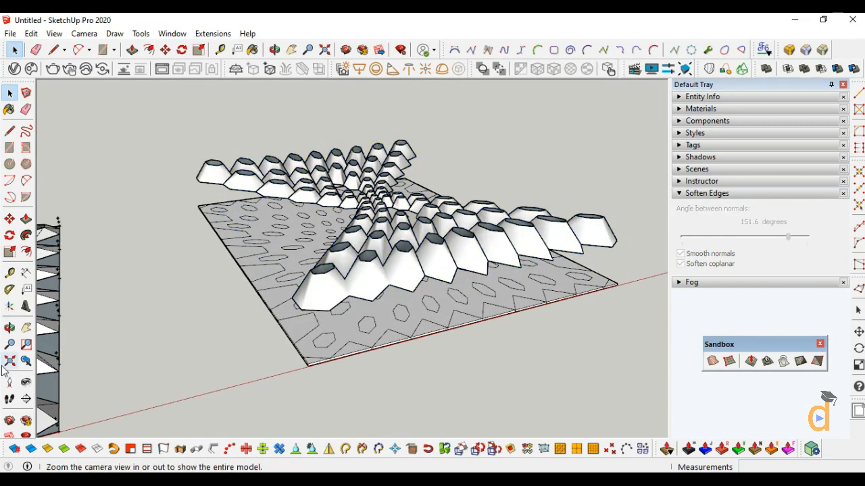
Drape the softened hourglass panel's edges onto the slab below it.
left_click(10, 328)
left_click_drag(170, 268, 346, 262)
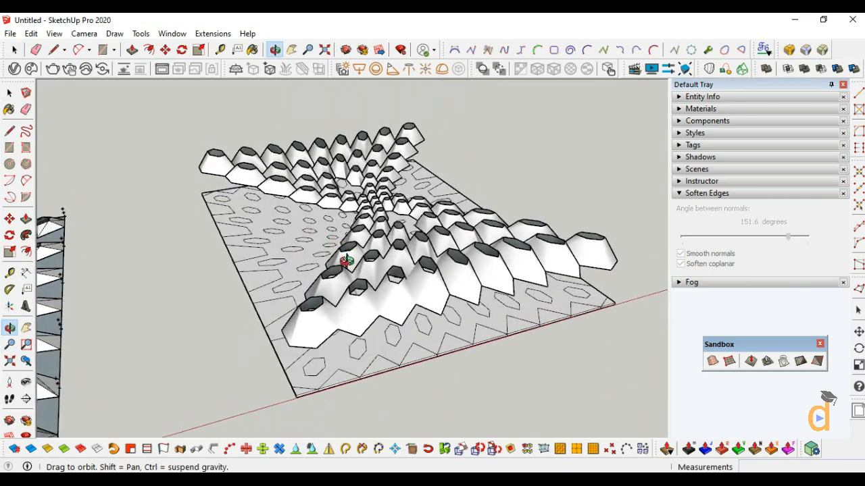
left_click(426, 313)
left_click(382, 365)
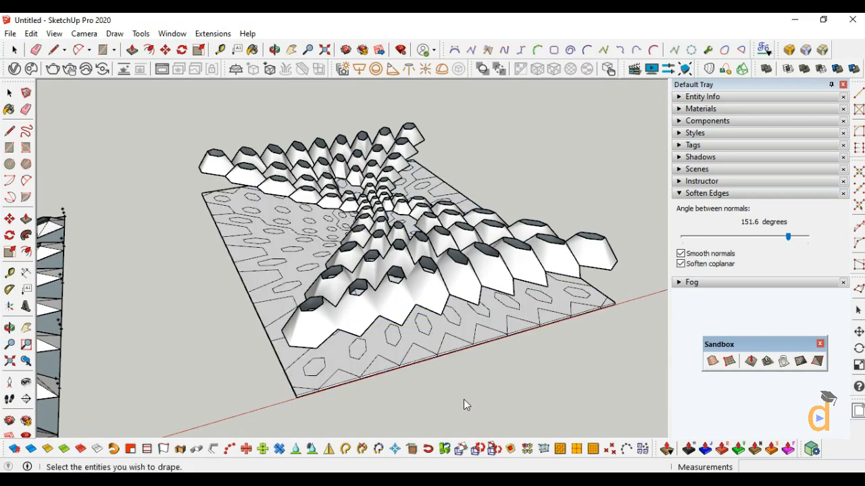
Move the softened hourglass panel sideways off the slab, clearing the draped outlines.
left_click(9, 327)
left_click_drag(378, 284, 317, 365)
left_click(10, 94)
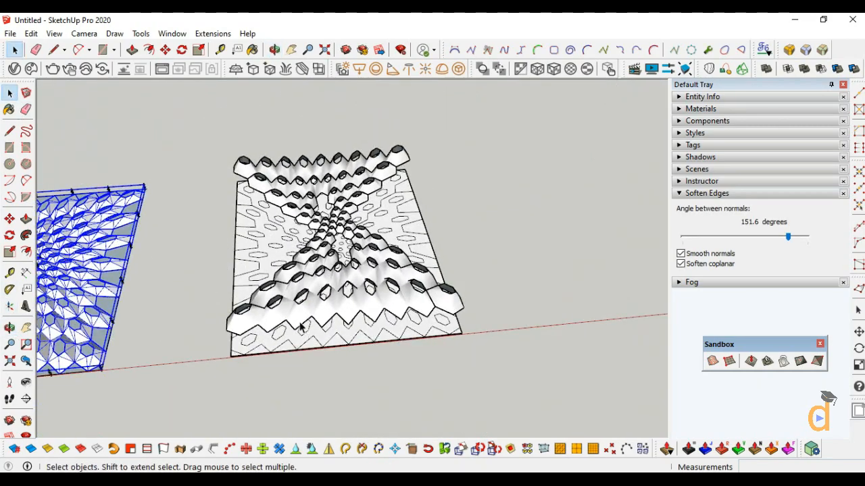
left_click(278, 322)
key("m")
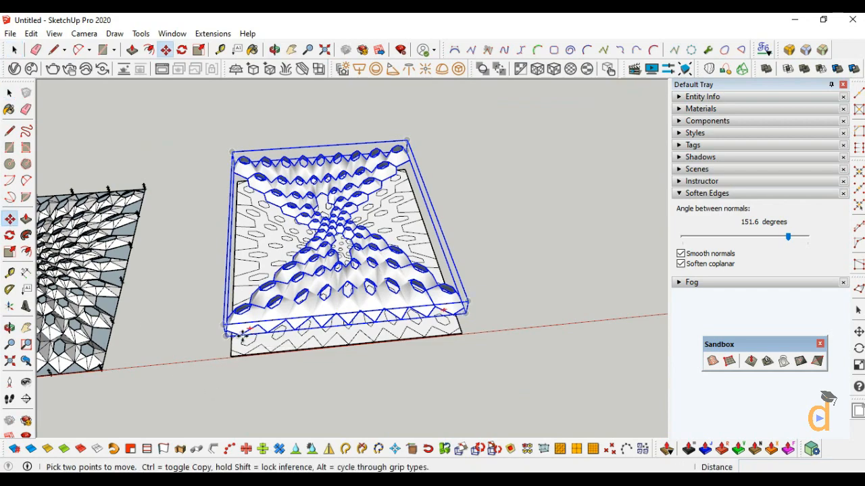
left_click(243, 333)
scroll(415, 312, "down", 2)
left_click(560, 317)
scroll(318, 329, "up", 3)
Copy the draped hourglass face with its bounding edges from the slab to the far side of the moved panel.
left_click(10, 93)
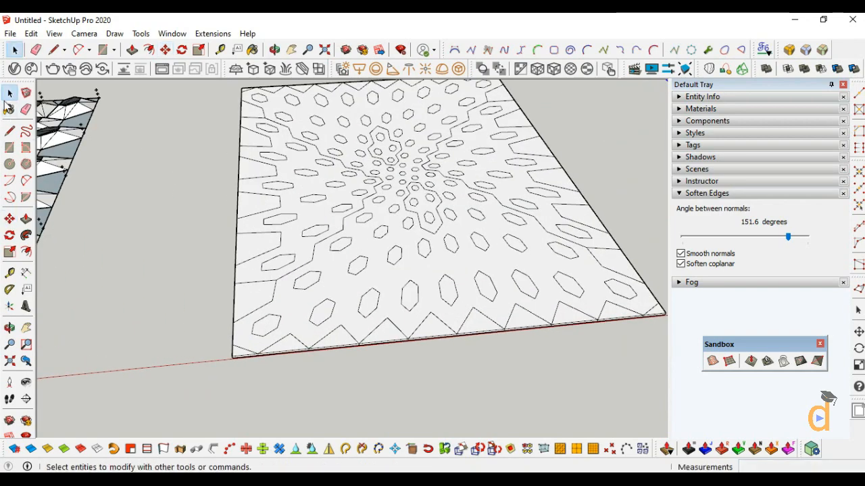
scroll(291, 169, "down", 2)
scroll(299, 341, "up", 3)
left_click(299, 344)
scroll(308, 273, "down", 2)
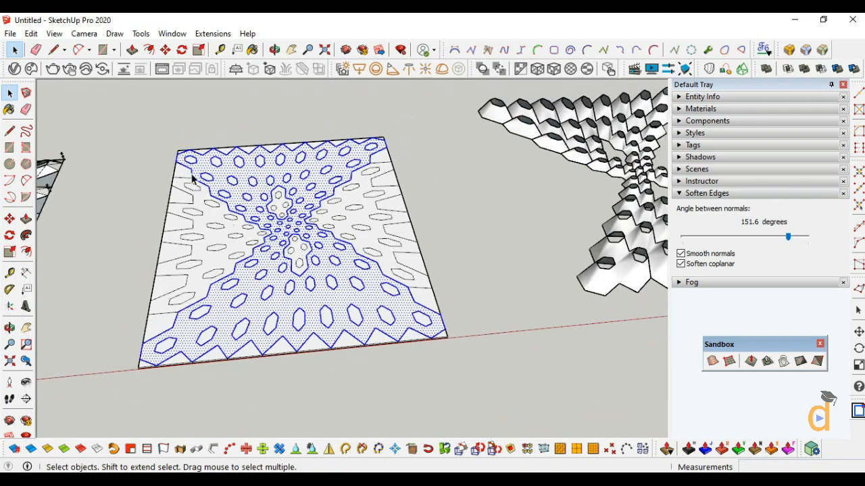
left_click(9, 219)
key("ctrl")
left_click(155, 367)
scroll(154, 367, "down", 3)
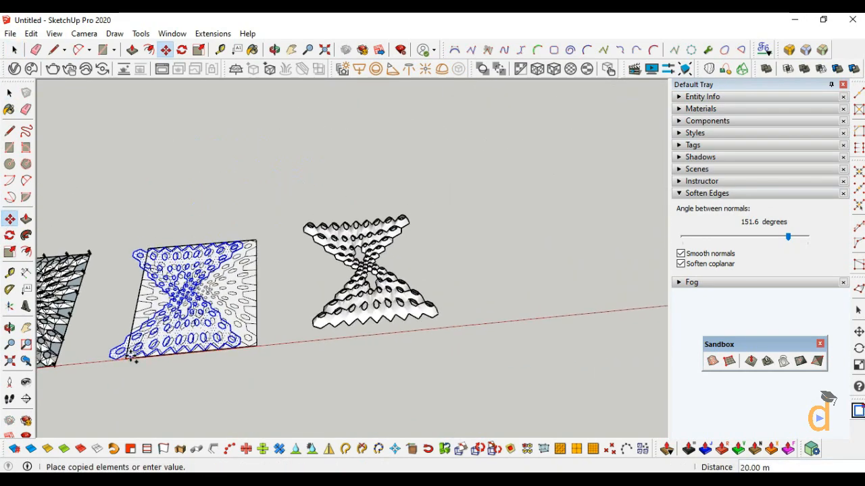
left_click(569, 316)
Make a second copy of the flat hourglass face about 195 m further along the red axis.
scroll(574, 277, "up", 5)
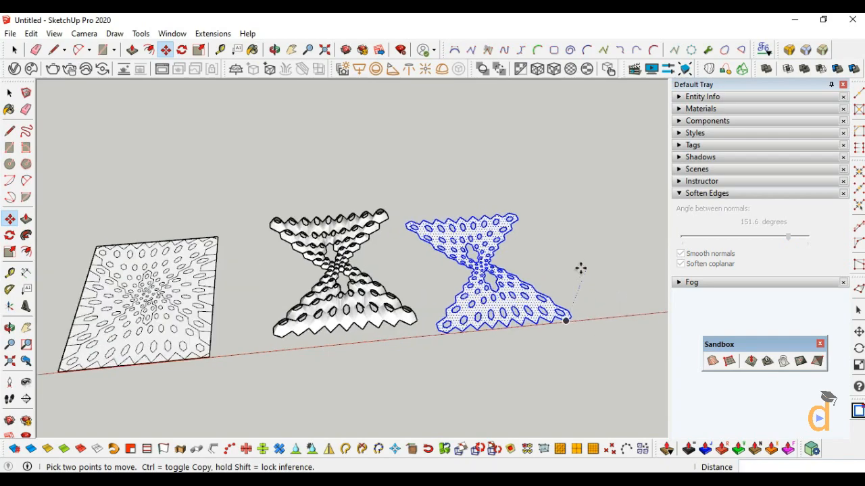
left_click(235, 411)
scroll(156, 365, "down", 2)
scroll(157, 365, "down", 2)
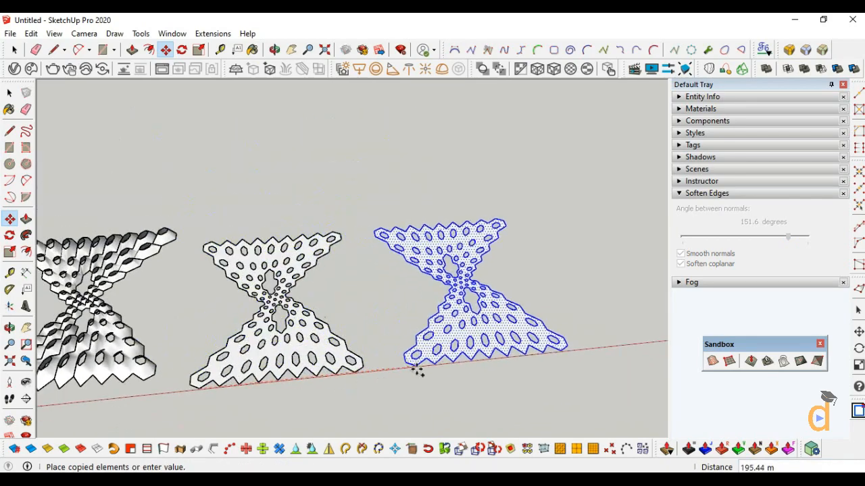
left_click(412, 372)
Extrude the first flat hourglass face with its hexagonal holes into a plate 0.40 m thick.
scroll(177, 381, "up", 3)
left_click(9, 328)
left_click_drag(176, 298, 291, 310)
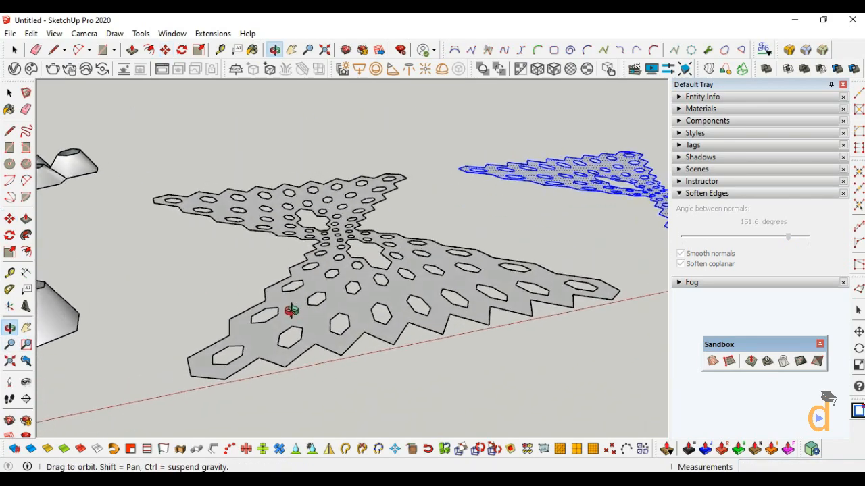
left_click(26, 219)
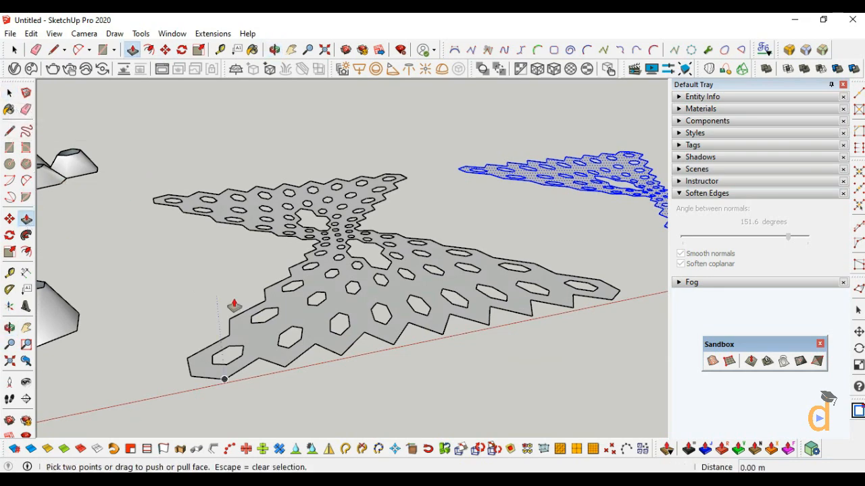
left_click(294, 312)
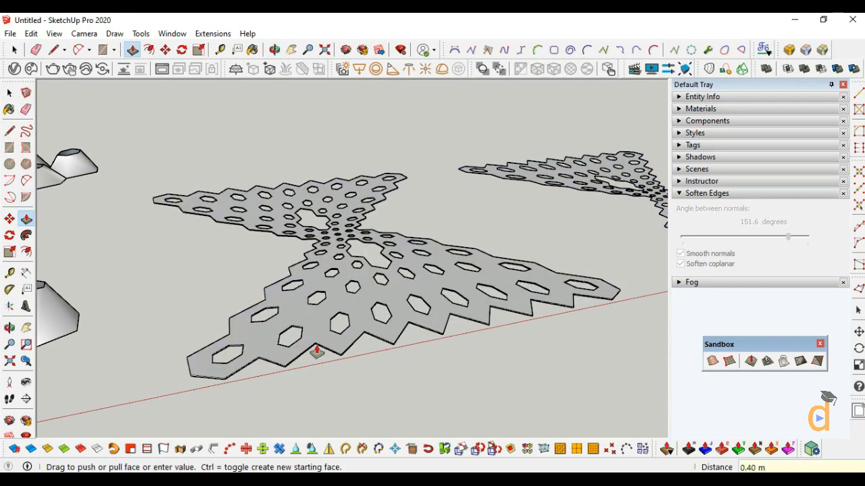
scroll(340, 295, "down", 5)
scroll(601, 257, "up", 5)
Delete the face and outer boundary of the second flat hourglass, keeping only the outlines of its holes.
left_click(10, 92)
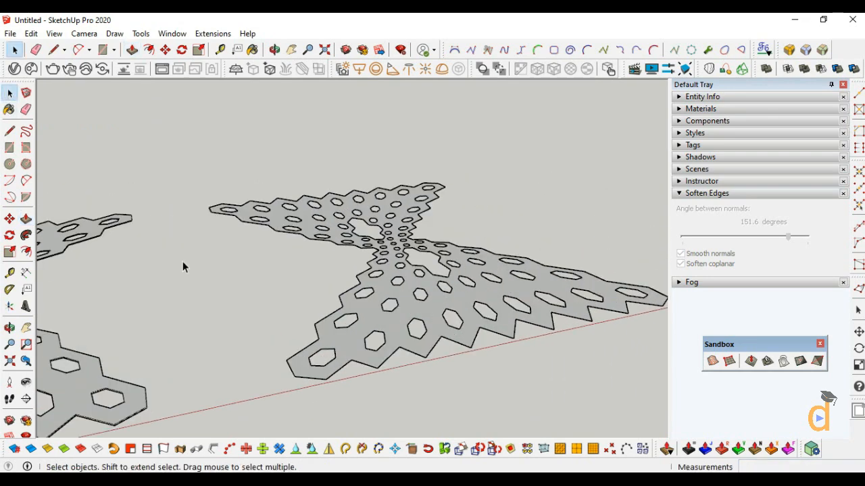
scroll(304, 294, "down", 2)
scroll(350, 311, "up", 3)
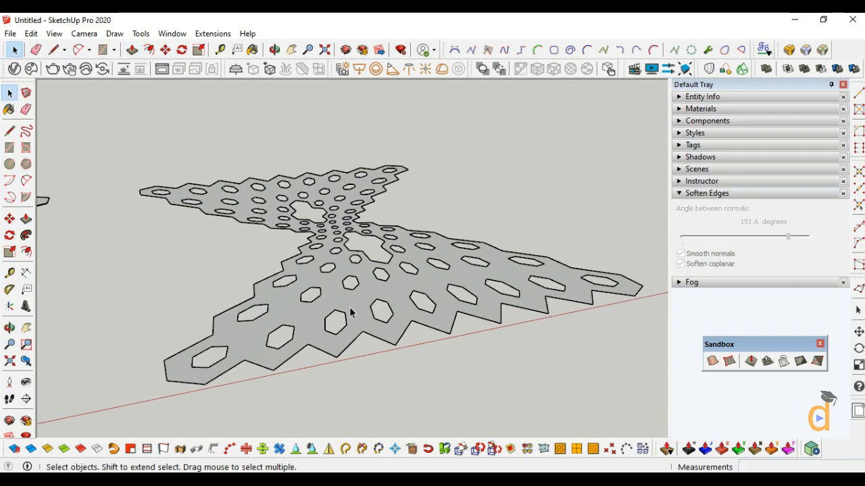
left_click(346, 308)
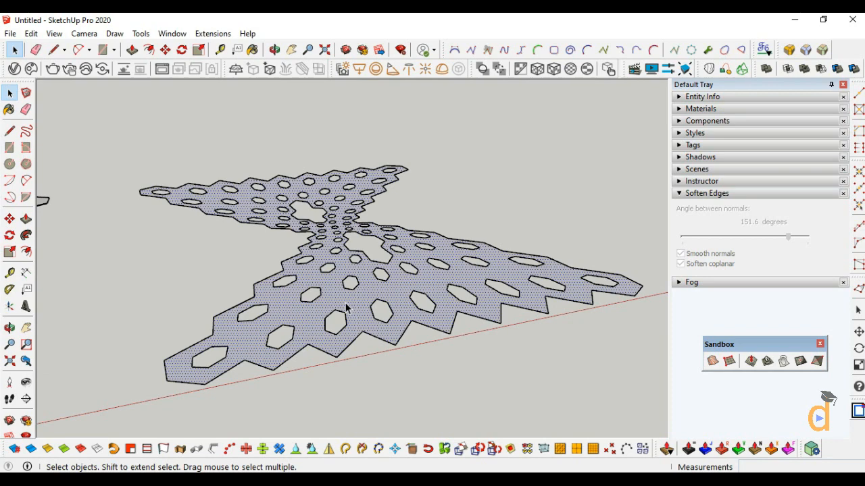
key("Delete")
scroll(362, 326, "down", 1)
key("Delete")
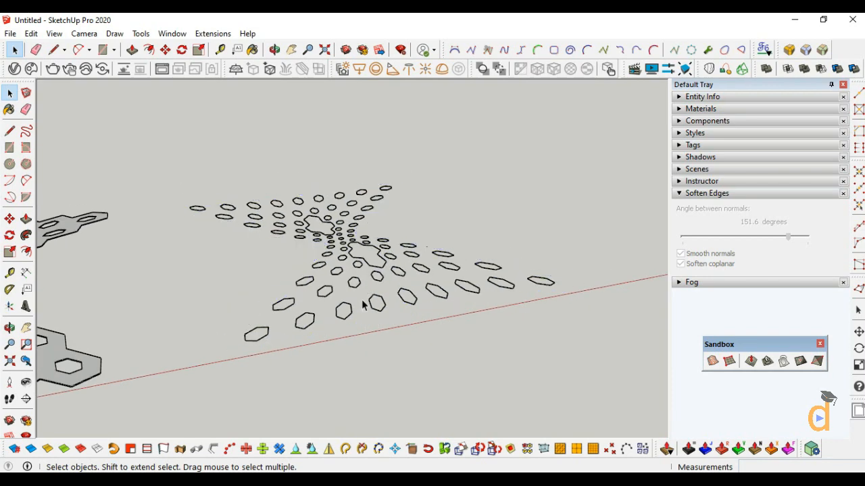
Copy all the remaining hole outlines sideways along the red axis.
scroll(361, 323, "down", 2)
left_click_drag(558, 160, 352, 323)
left_click_drag(223, 348, 223, 348)
scroll(331, 327, "up", 1)
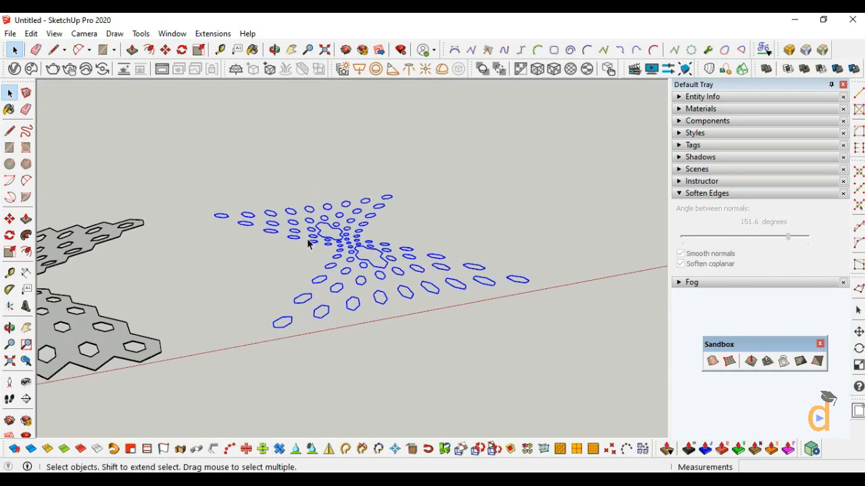
scroll(309, 244, "up", 1)
left_click(9, 219)
key("ctrl")
left_click(270, 340)
scroll(217, 330, "down", 2)
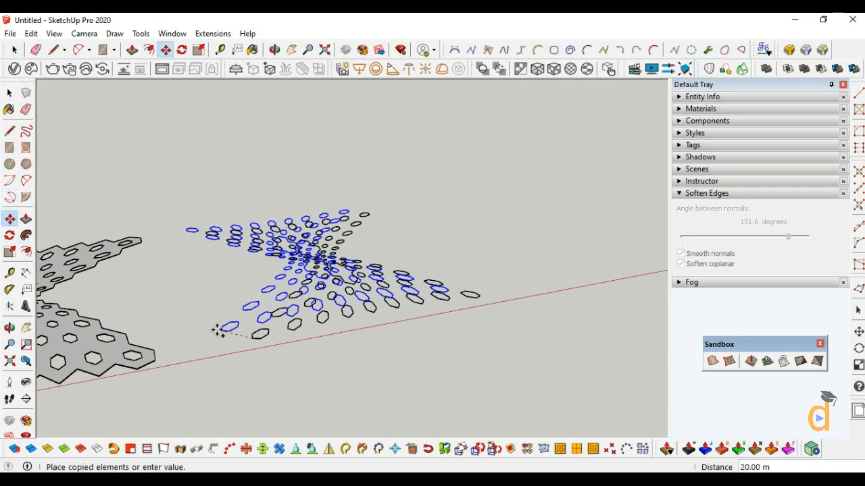
scroll(355, 304, "down", 2)
left_click(507, 291)
scroll(263, 334, "up", 2)
left_click(9, 93)
scroll(216, 287, "down", 1)
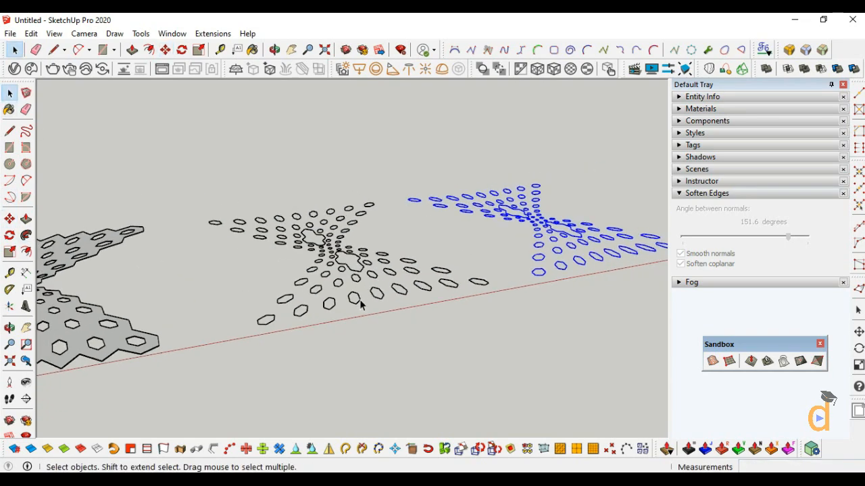
Select the original set of hole outlines, and undo the outline copying and the deletion of the face and boundary.
left_click(455, 315)
scroll(407, 295, "down", 2)
left_click(9, 327)
left_click_drag(152, 203, 52, 188)
left_click(9, 93)
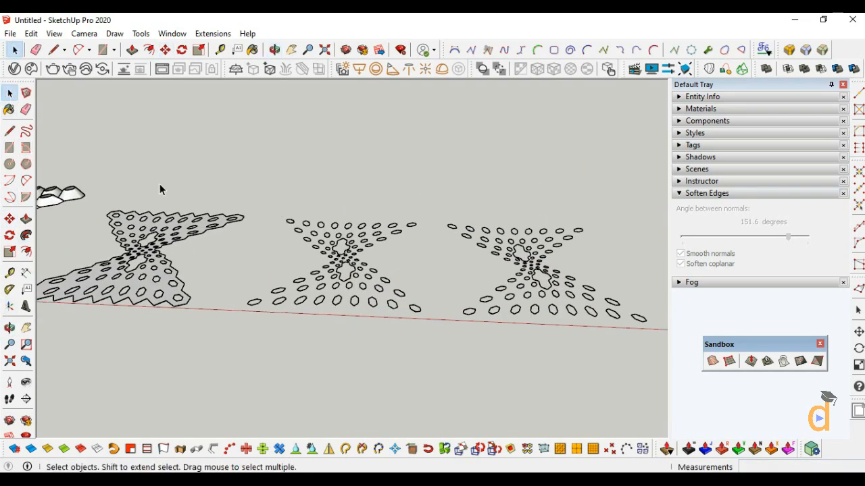
left_click_drag(285, 346, 284, 346)
scroll(284, 346, "up", 1)
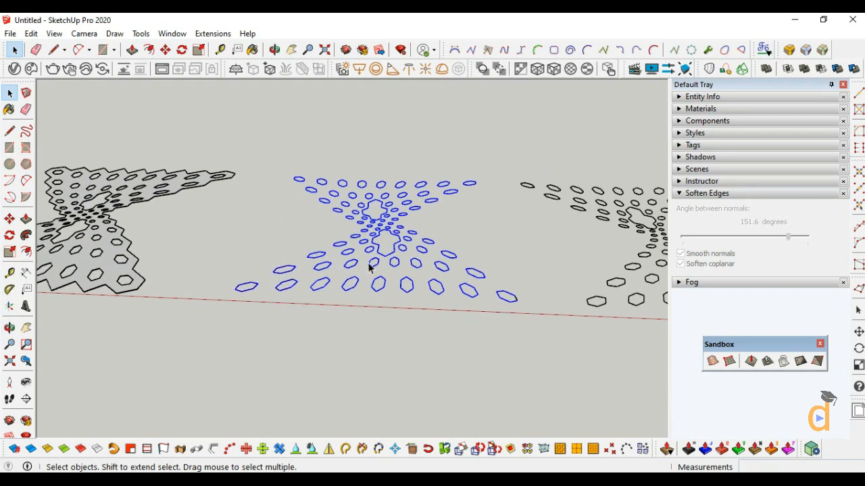
scroll(436, 328, "down", 1)
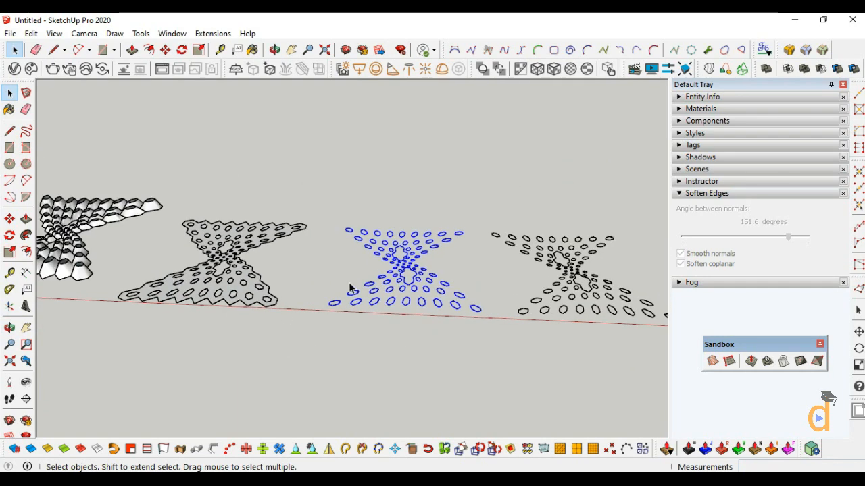
scroll(419, 327, "up", 1)
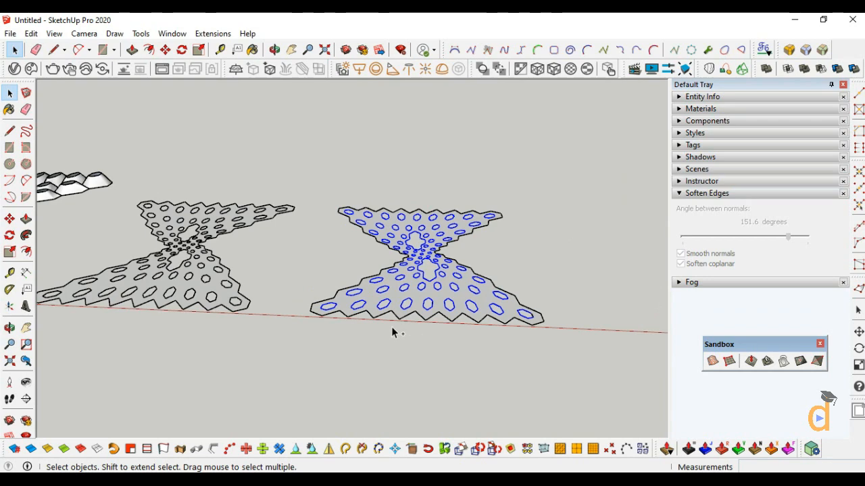
Copy the whole second flat hourglass, including its face and hole outlines, about 182 m along the red axis.
scroll(398, 320, "up", 2)
double_click(396, 298)
scroll(388, 299, "down", 2)
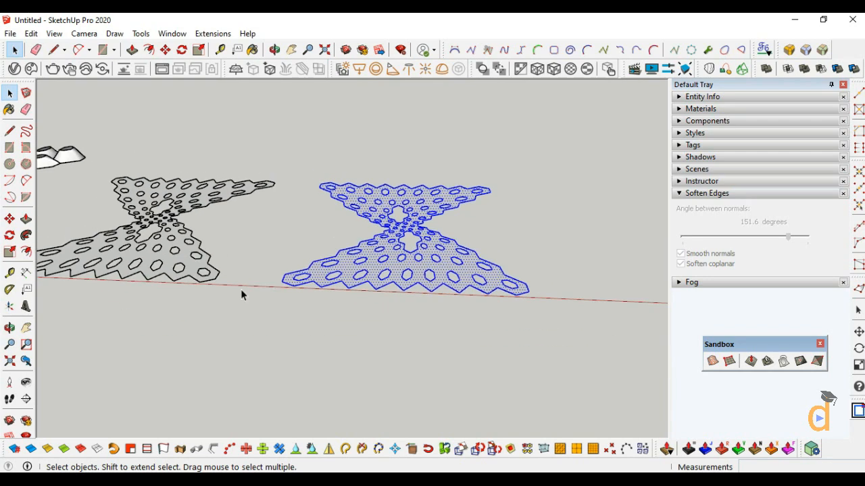
left_click(10, 219)
left_click(293, 289)
key("ctrl")
scroll(252, 292, "down", 3)
left_click(427, 305)
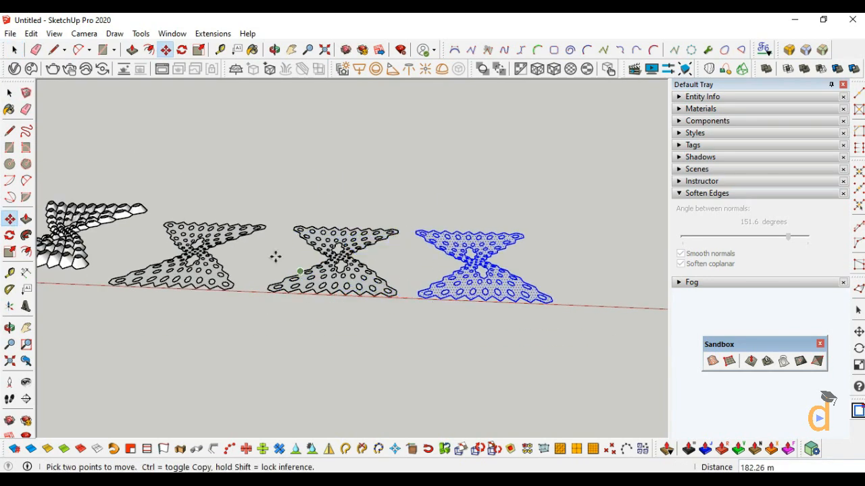
Delete the face of the middle flat hourglass, keeping its outer boundary and hole outlines.
scroll(292, 260, "up", 4)
scroll(401, 318, "down", 3)
key("space")
scroll(318, 290, "up", 3)
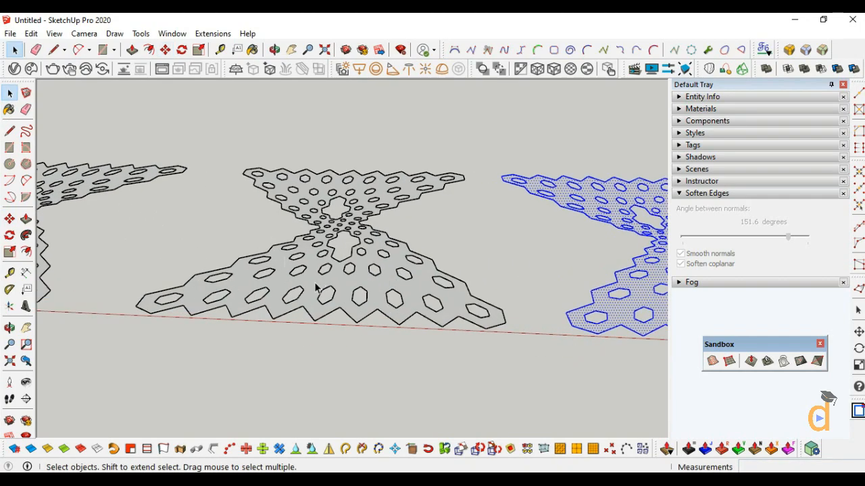
left_click(318, 289)
scroll(284, 304, "down", 2)
left_click(228, 324)
scroll(180, 309, "up", 6)
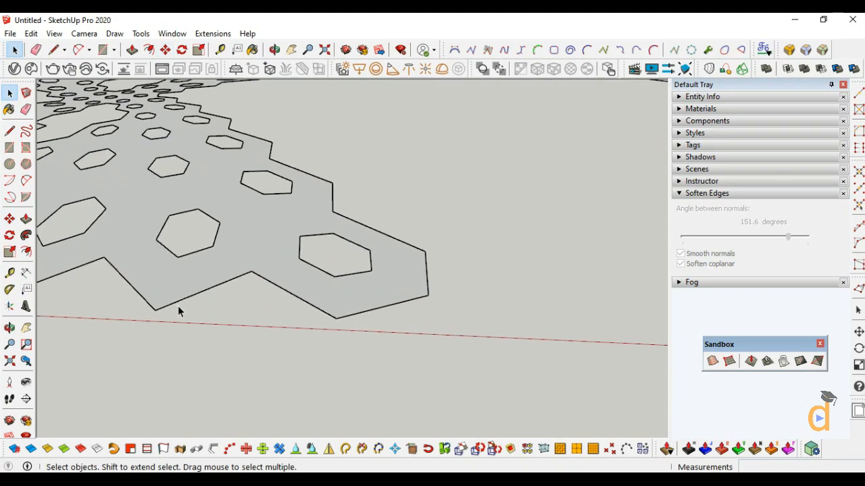
scroll(273, 290, "down", 6)
scroll(568, 261, "up", 1)
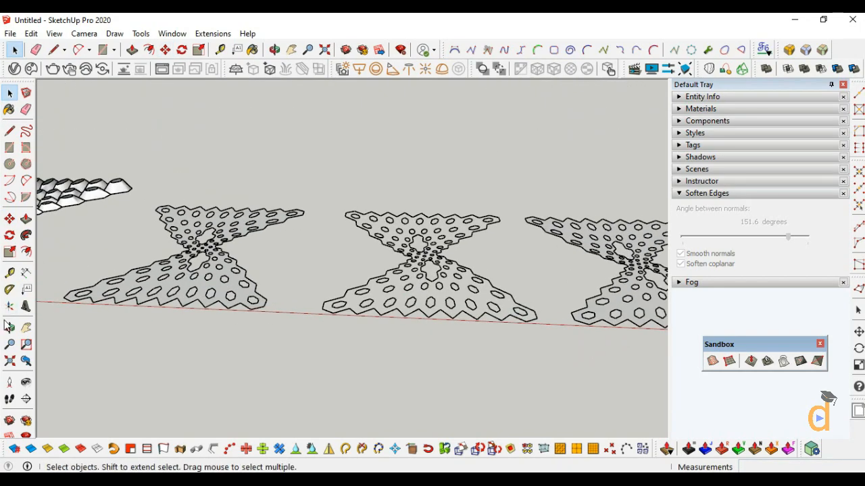
Extrude all boundary and hole outlines of the faceless hourglass 20 m up the blue axis with Extrude Lines.
left_click(6, 323)
left_click_drag(154, 319, 266, 359)
left_click_drag(409, 335, 313, 304)
left_click(10, 95)
scroll(53, 143, "down", 1)
left_click_drag(321, 165, 118, 365)
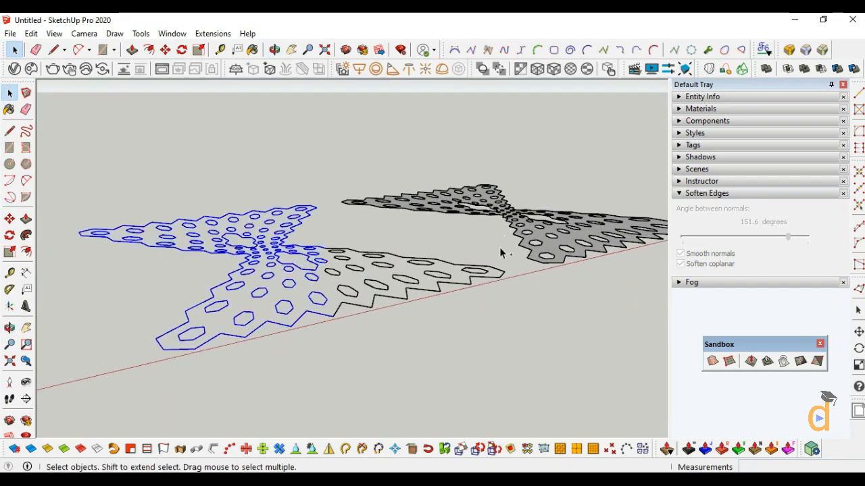
scroll(253, 304, "up", 2)
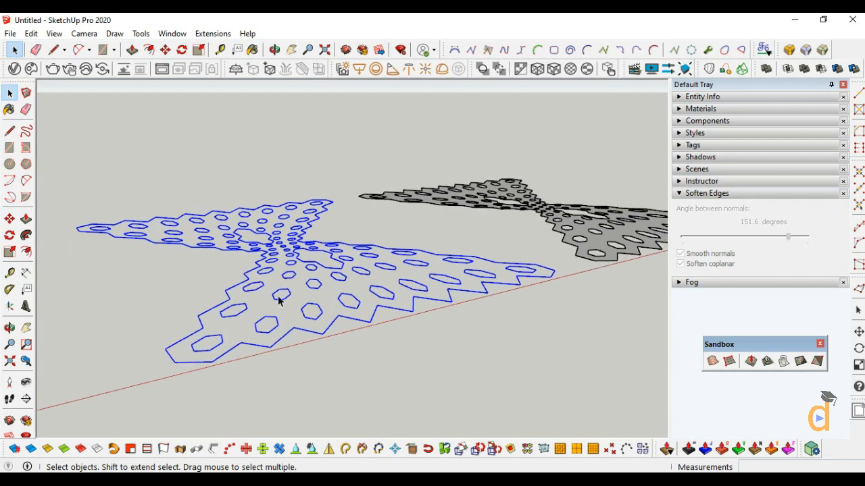
left_click(164, 449)
left_click(164, 349)
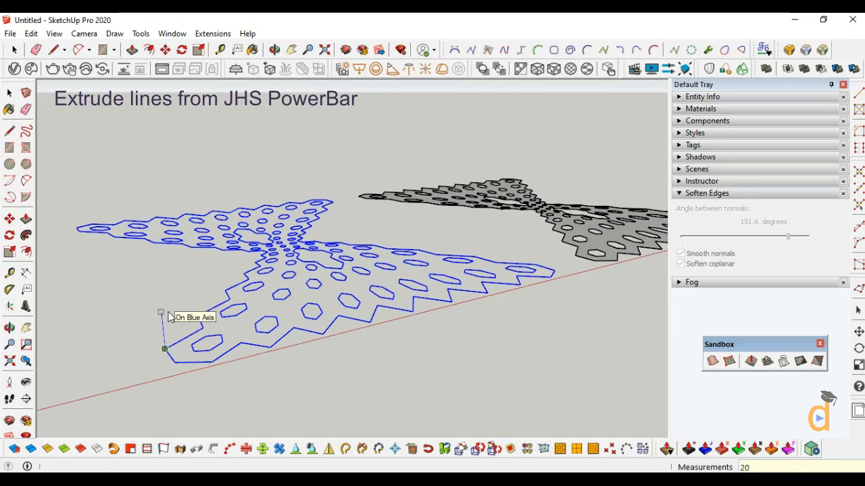
left_click(170, 315)
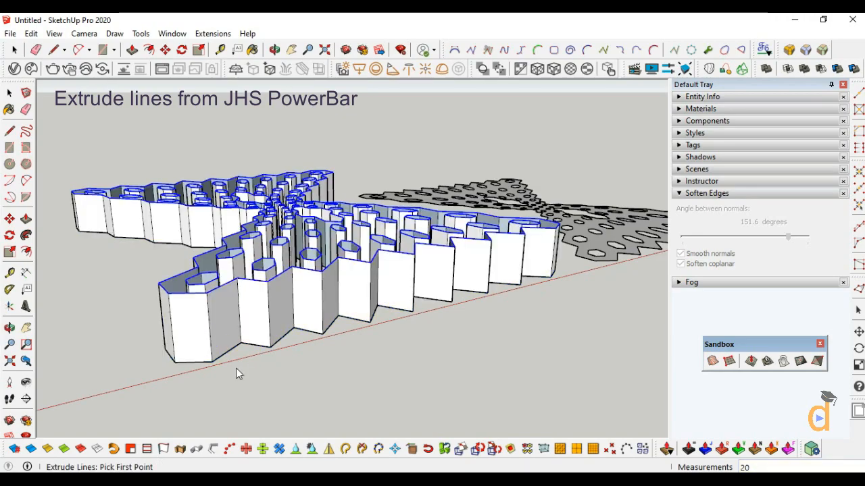
left_click(9, 329)
left_click_drag(318, 216, 325, 280)
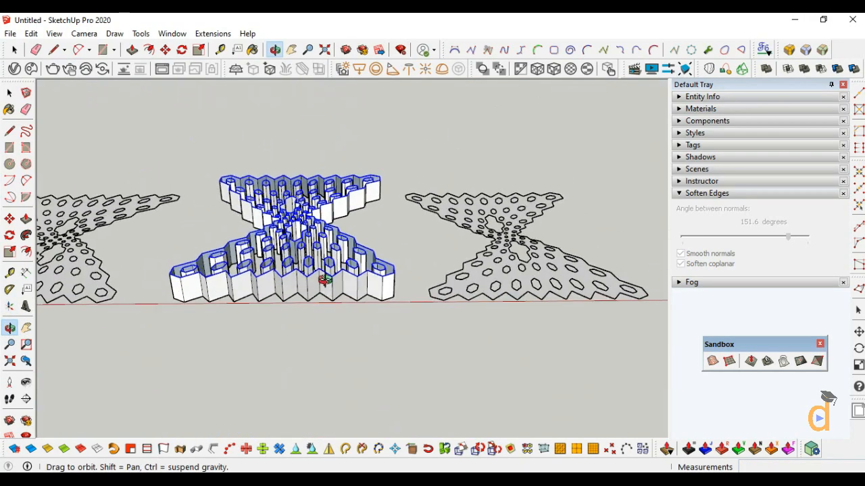
scroll(133, 276, "up", 2)
left_click(9, 93)
left_click(116, 207)
Move the softened 3D honeycomb group onto the extruded walls, snapping its front base corner to the matching top corner of the walls.
scroll(608, 260, "down", 4)
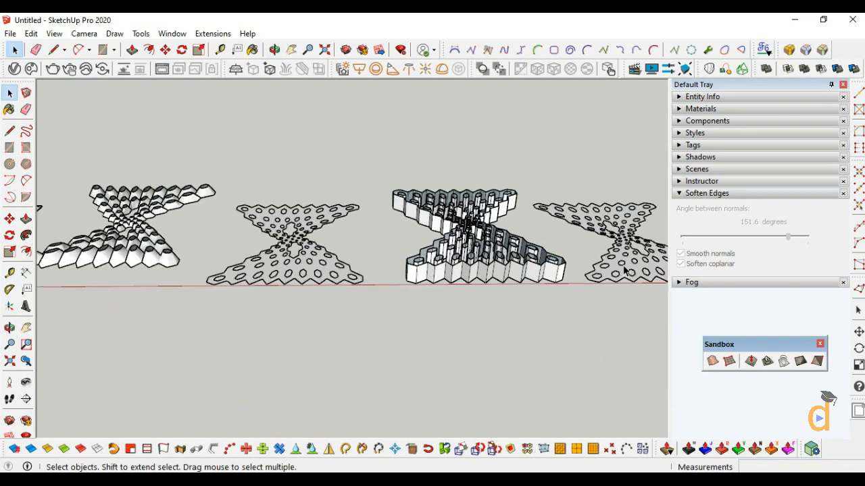
scroll(624, 271, "down", 1)
scroll(158, 267, "up", 2)
left_click(149, 259)
scroll(265, 273, "down", 2)
scroll(81, 243, "up", 2)
left_click(10, 219)
scroll(129, 280, "up", 2)
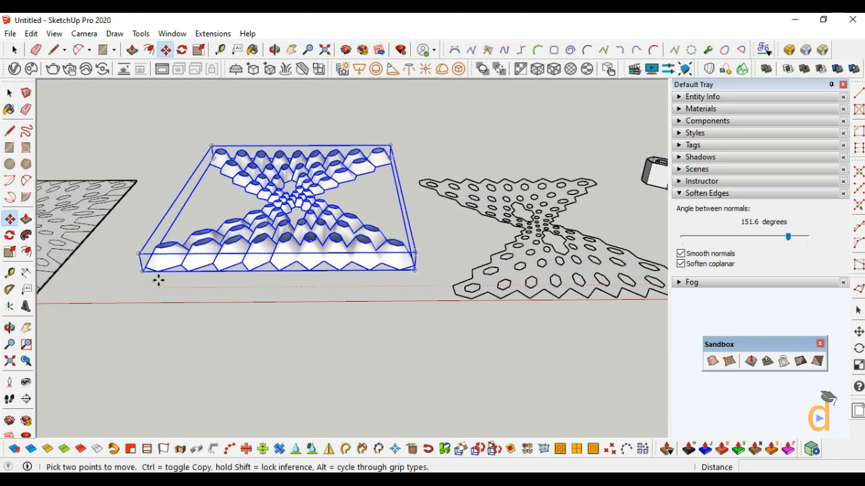
left_click(161, 272)
scroll(122, 209, "down", 2)
scroll(473, 238, "up", 5)
left_click(443, 236)
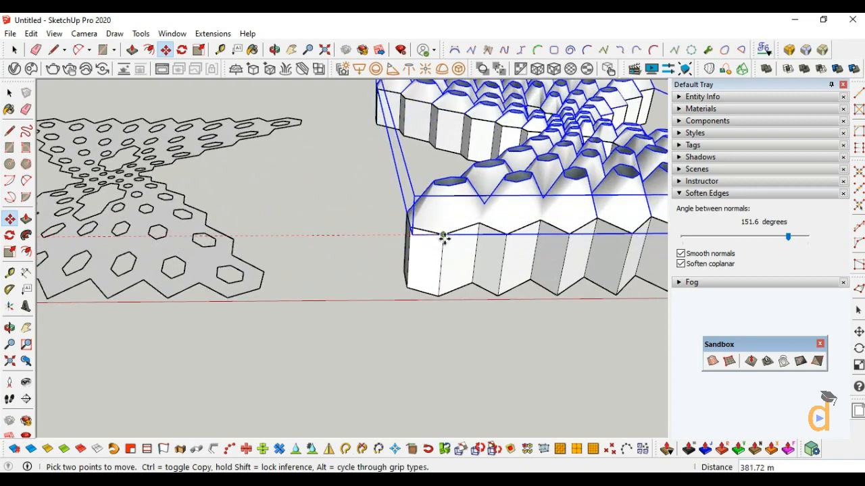
Lower the honeycomb group 16 m along the vertical wall edge so that it sits inside the extruded walls.
scroll(443, 236, "up", 1)
left_click(440, 237)
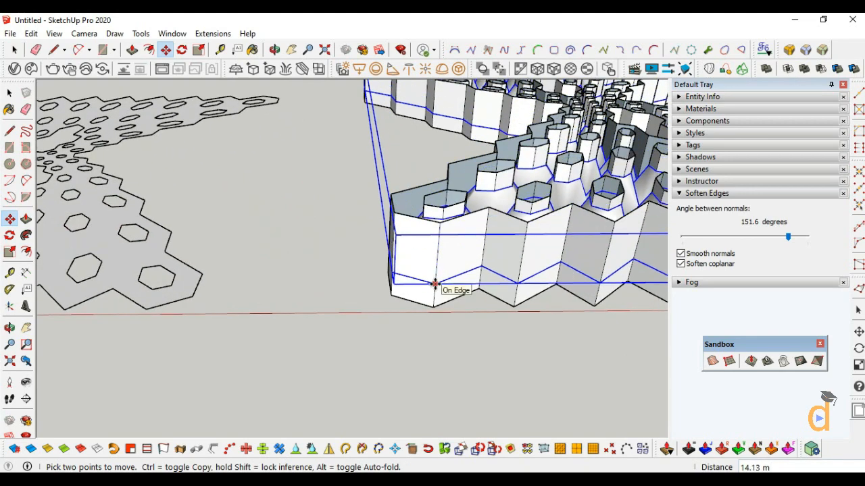
type("1m")
key("Return")
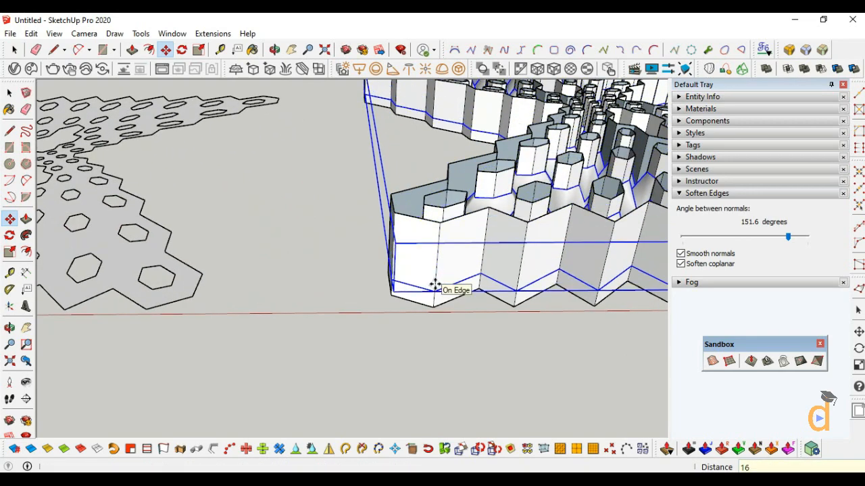
Select the extruded walls together with the honeycomb group and intersect their faces with the selection.
scroll(358, 310, "down", 1)
left_click(9, 328)
left_click_drag(168, 311, 343, 311)
key("space")
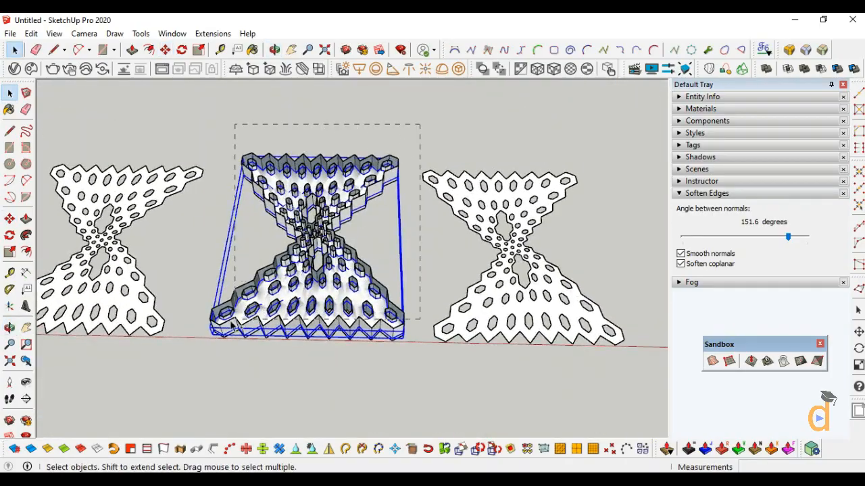
left_click_drag(211, 340, 211, 340, "ctrl")
scroll(306, 223, "up", 2)
left_click(9, 328)
left_click_drag(145, 297, 298, 234)
key("space")
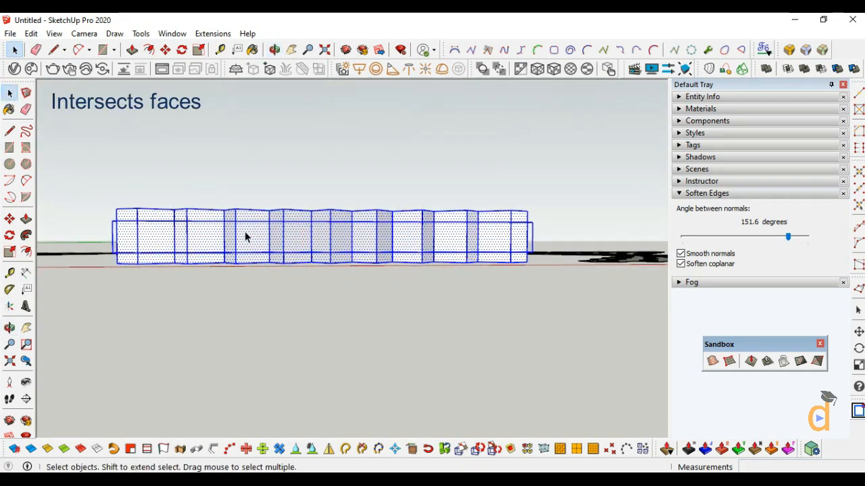
right_click(245, 234)
mouse_move(365, 154)
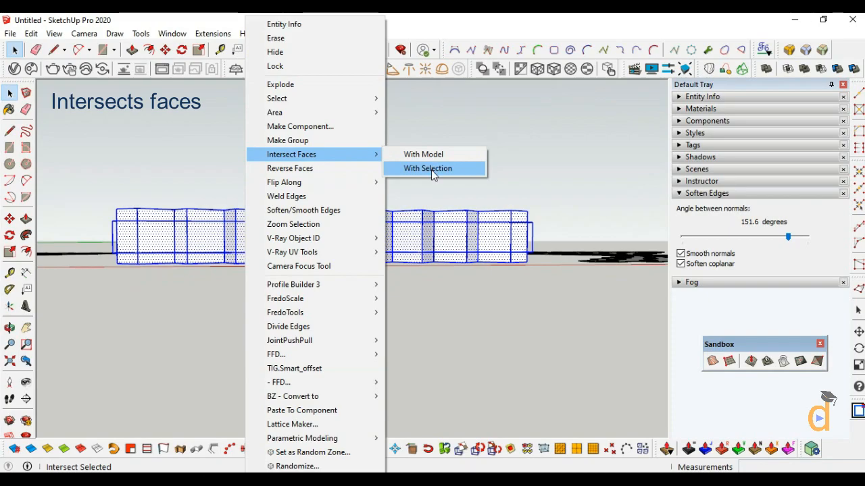
left_click(431, 169)
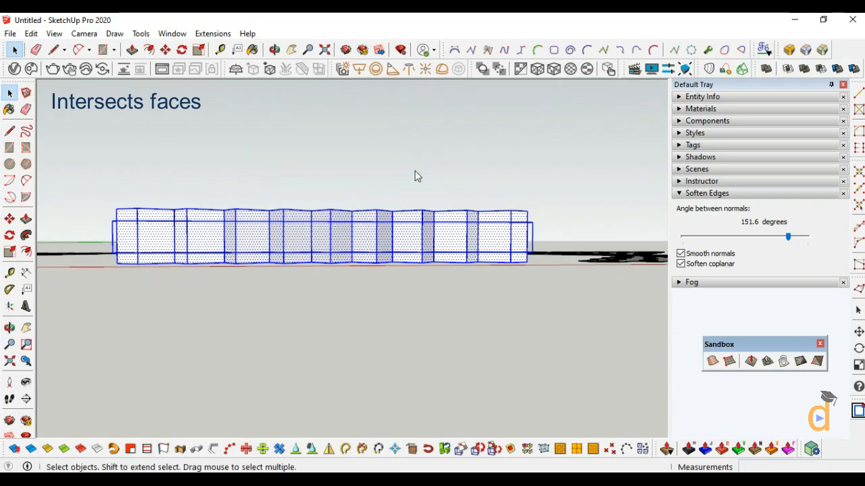
left_click(417, 176)
Delete the upper parts of the extruded walls and tubes that rise above the honeycomb surface.
middle_click_drag(157, 255, 181, 239)
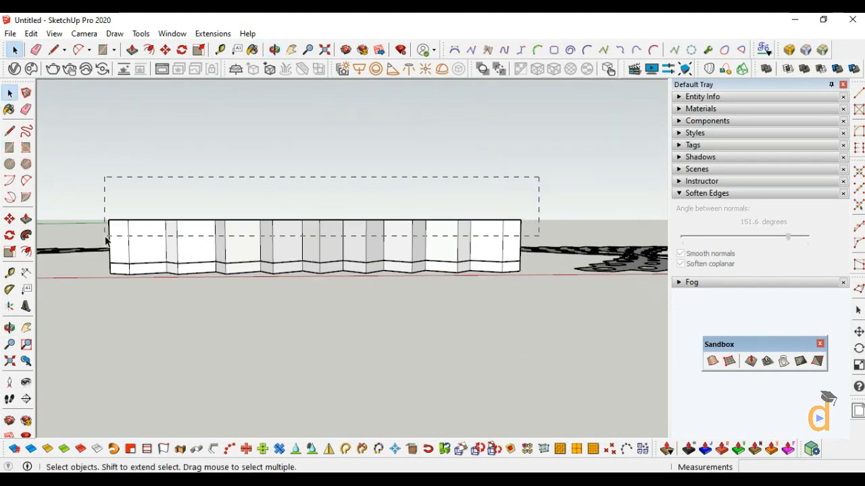
left_click_drag(106, 239, 110, 225)
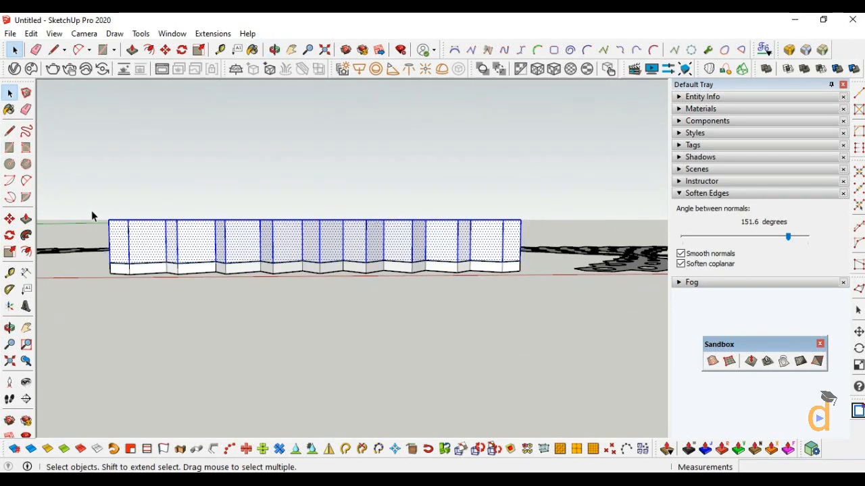
key("Delete")
Hide the softened honeycomb group so that only the trimmed walls and hexagonal tubes show.
left_click(9, 329)
left_click_drag(162, 277, 40, 189)
left_click(9, 92)
left_click(260, 297)
right_click(260, 298)
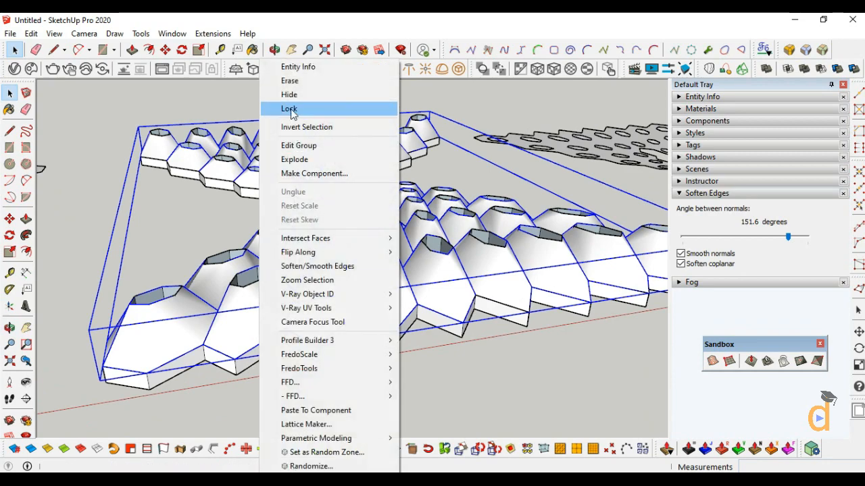
left_click(289, 94)
Select all trimmed boundary walls and hexagonal tubes, leaving the neighbouring flat hourglass out of the selection.
left_click(9, 328)
left_click_drag(101, 193, 85, 145)
key("space")
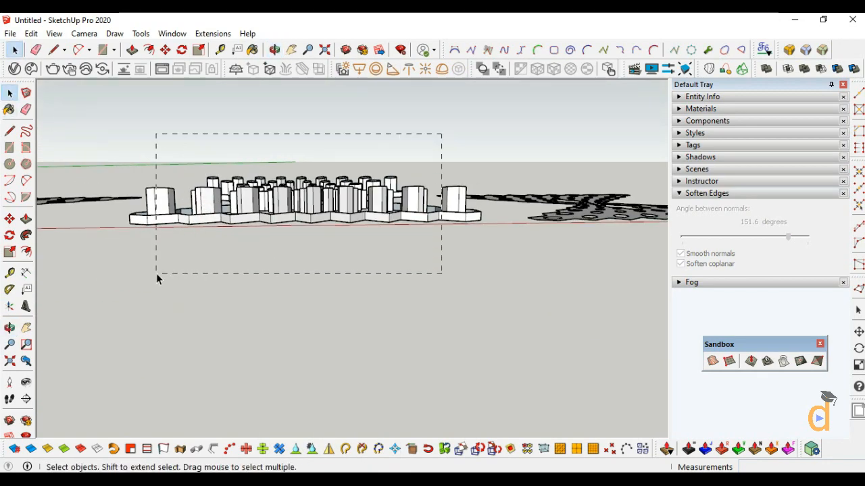
left_click_drag(156, 273, 154, 273)
scroll(108, 250, "up", 4)
scroll(82, 285, "down", 3)
scroll(560, 228, "up", 3)
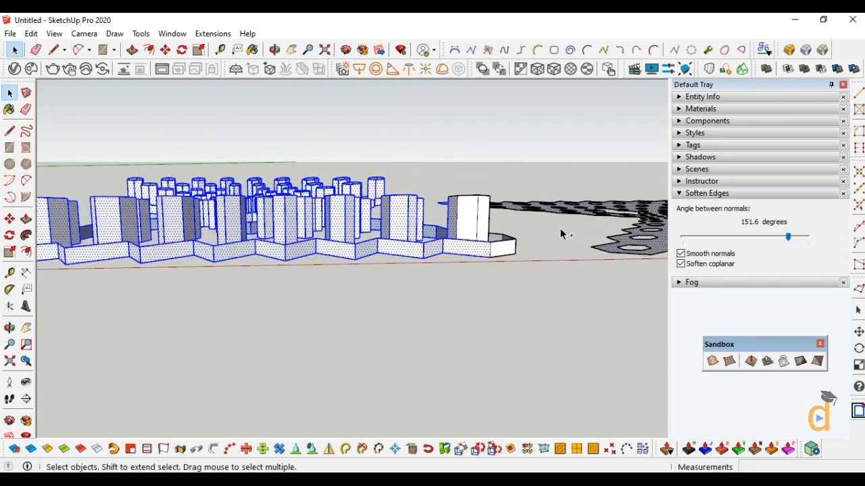
scroll(560, 228, "up", 2)
scroll(367, 298, "up", 2)
scroll(444, 207, "up", 2)
scroll(380, 248, "up", 2)
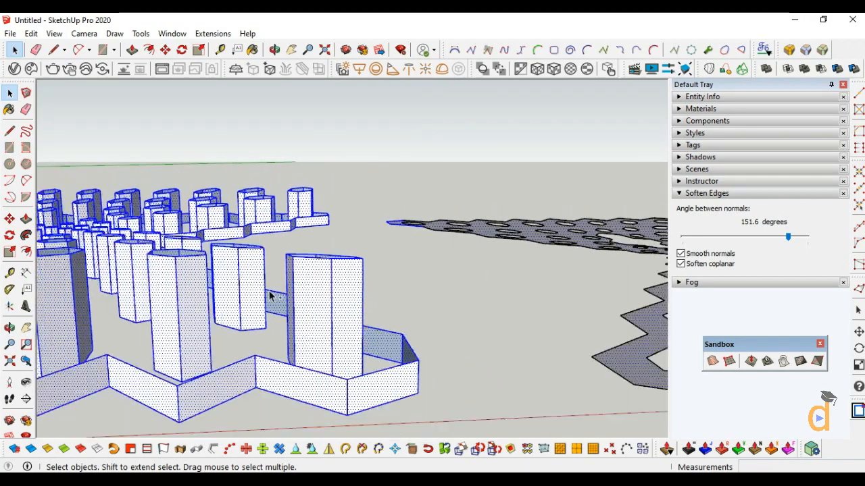
scroll(412, 233, "up", 2)
scroll(429, 221, "up", 5)
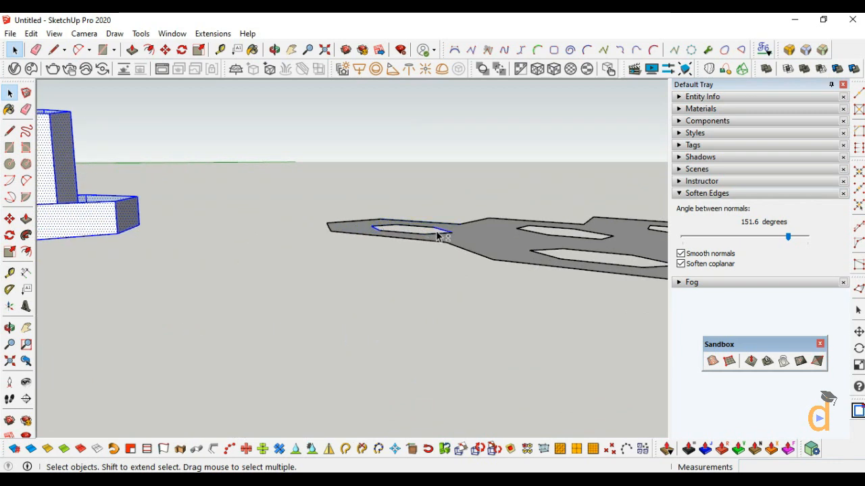
scroll(378, 233, "down", 10)
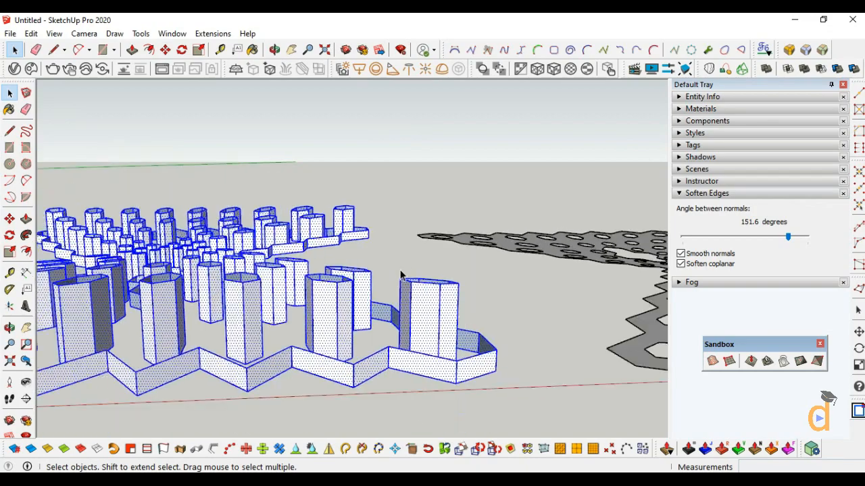
Offset every selected wall and tube face inward by -0.40 m with TIG Smart offset.
left_click(10, 328)
left_click_drag(304, 324, 835, 454)
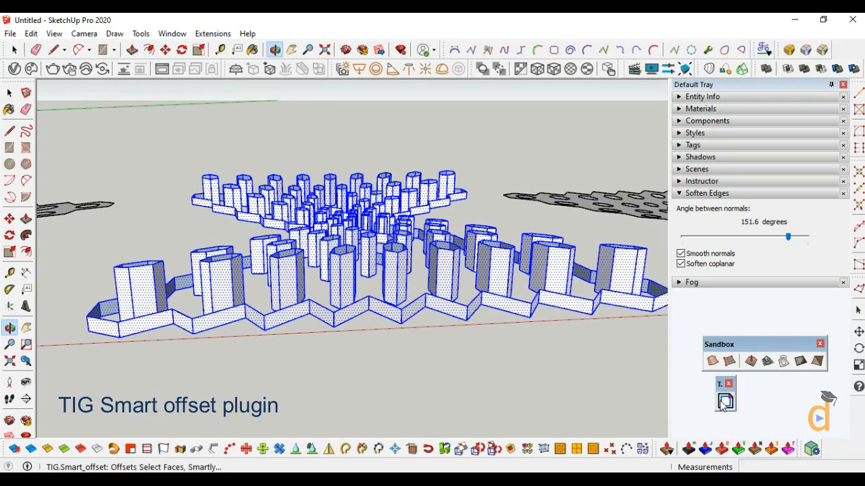
left_click(758, 386)
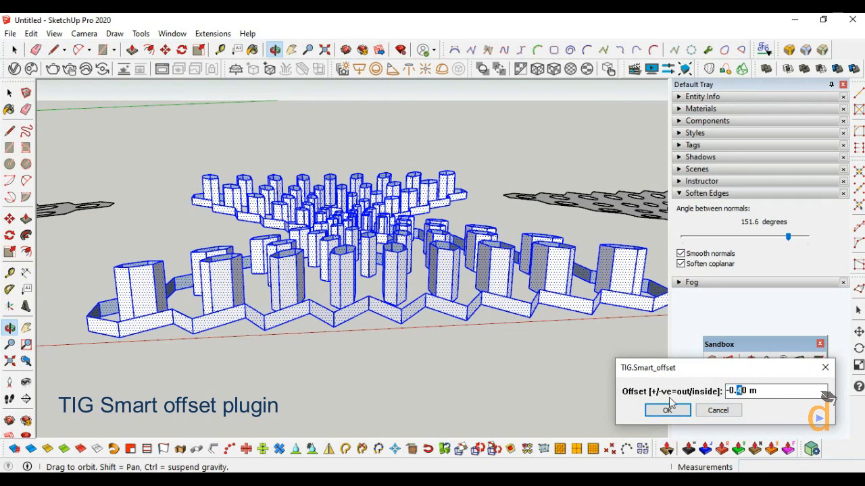
left_click_drag(685, 377, 466, 355)
left_click(450, 389)
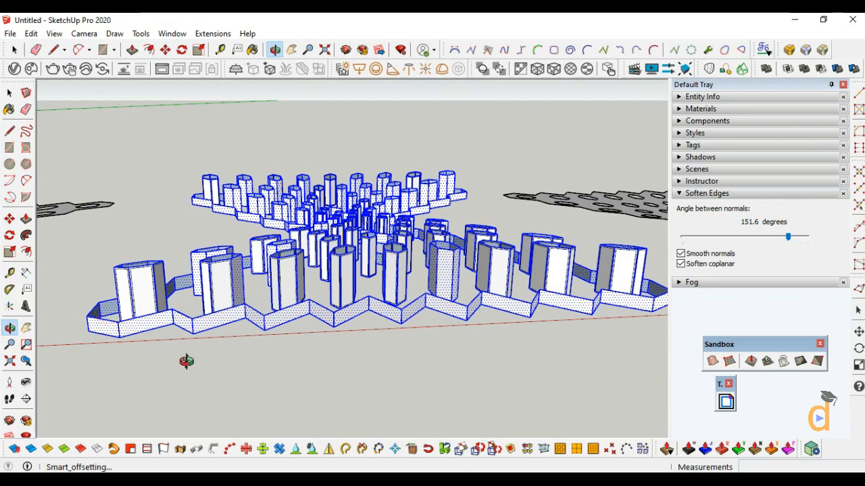
Group the frame borders around the offset wall and tube faces, and hide that group so only the inner panels remain.
scroll(186, 362, "up", 10)
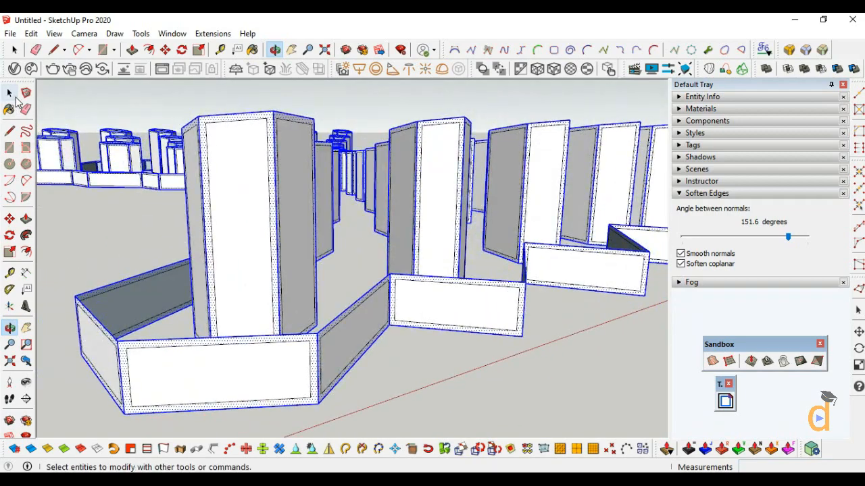
left_click(15, 98)
scroll(317, 356, "up", 3)
right_click(309, 338)
left_click(359, 145)
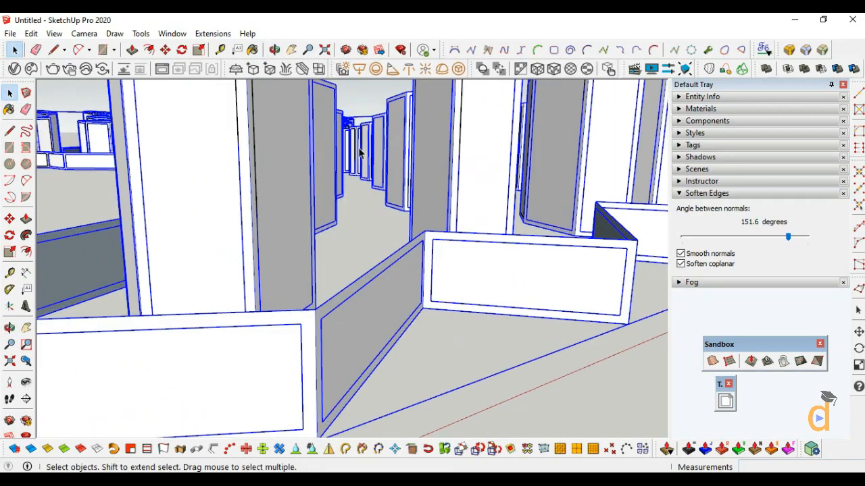
scroll(359, 396, "down", 3)
scroll(289, 401, "up", 3)
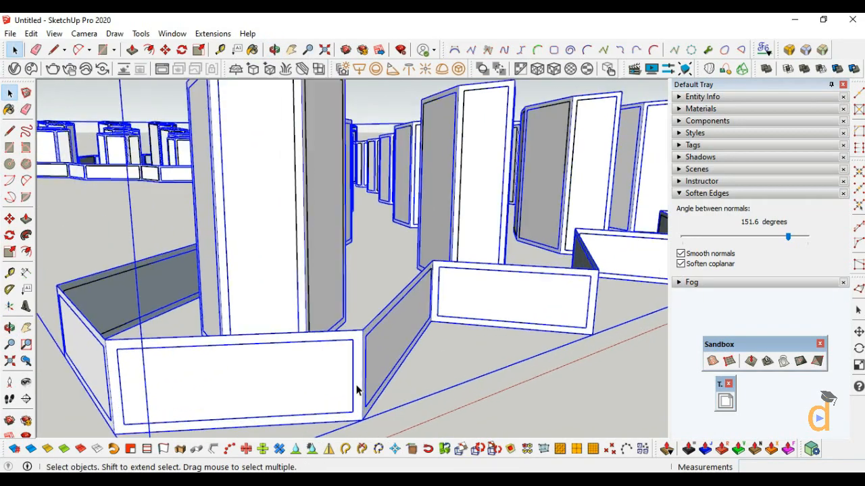
scroll(356, 389, "up", 2)
right_click(358, 361)
left_click(379, 126)
scroll(371, 294, "up", 2)
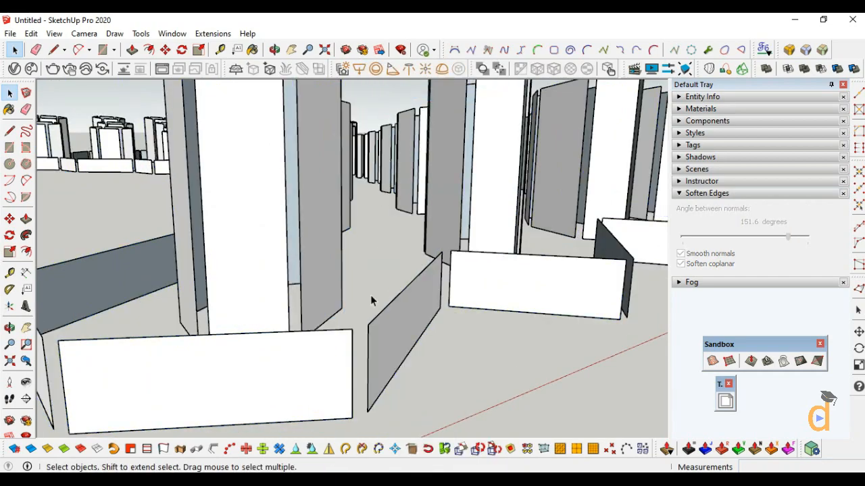
scroll(370, 300, "down", 6)
left_click(10, 328)
left_click_drag(177, 120, 145, 204)
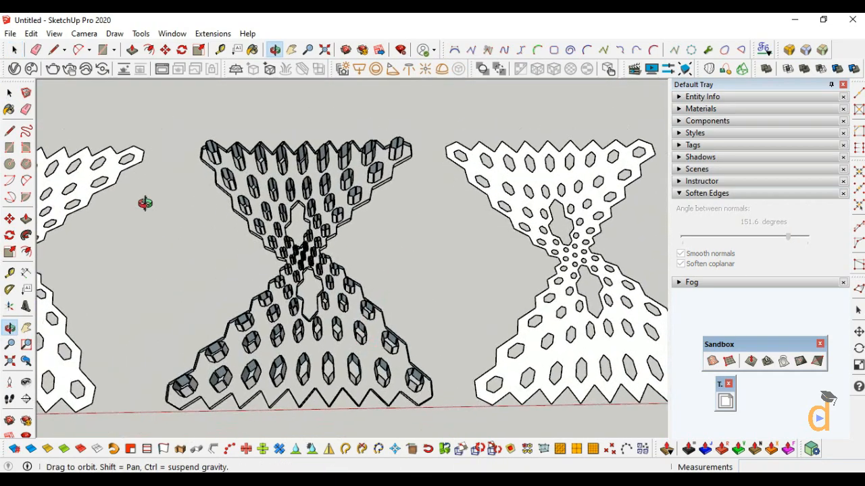
Select all inner wall and tube panels and make them into one group.
key("space")
middle_click_drag(145, 203, 369, 164)
left_click_drag(187, 384, 187, 384)
scroll(386, 353, "up", 2)
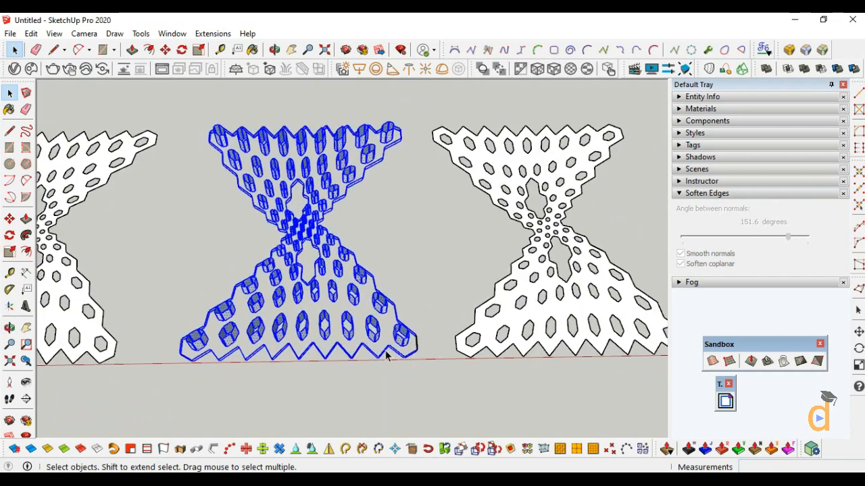
left_click(10, 328)
left_click_drag(190, 351, 269, 250)
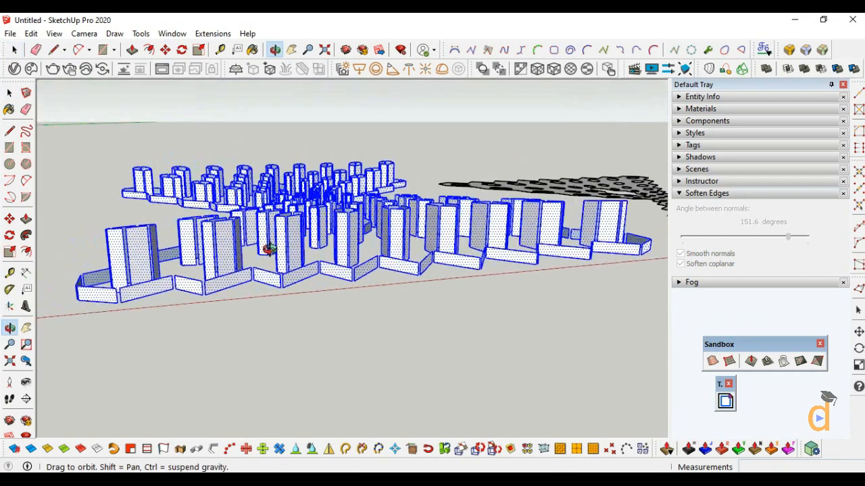
key("space")
right_click(223, 240)
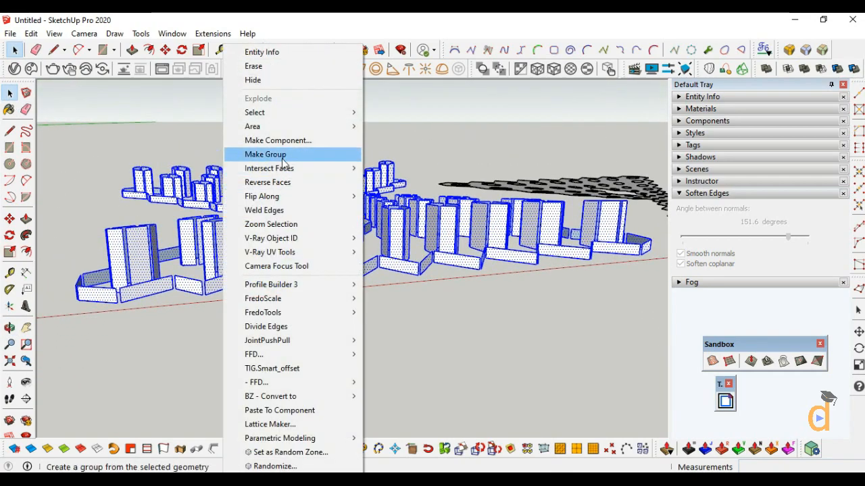
left_click(270, 154)
left_click(269, 337)
scroll(287, 341, "down", 2)
Unhide the last hidden group to bring back the frame borders around the panels.
left_click(32, 34)
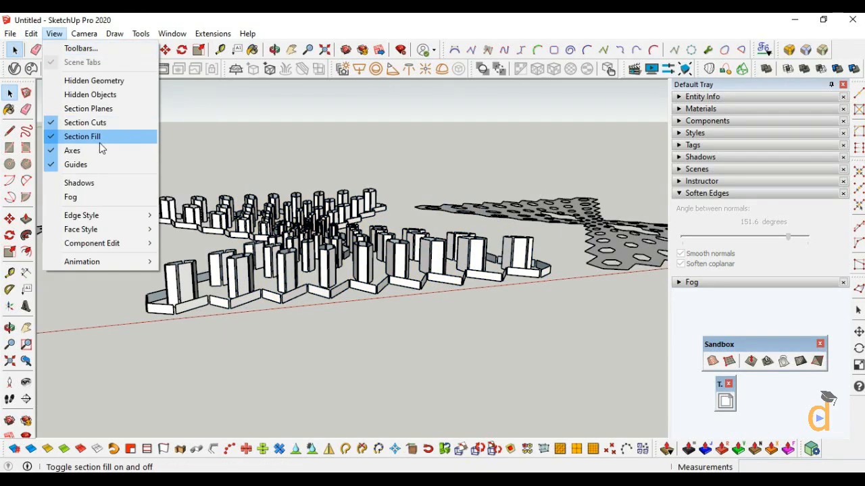
mouse_move(32, 34)
mouse_move(171, 228)
left_click(245, 244)
Open the frame group and thicken all its border faces by 0.20 m with Joint Push Pull.
scroll(211, 317, "up", 8)
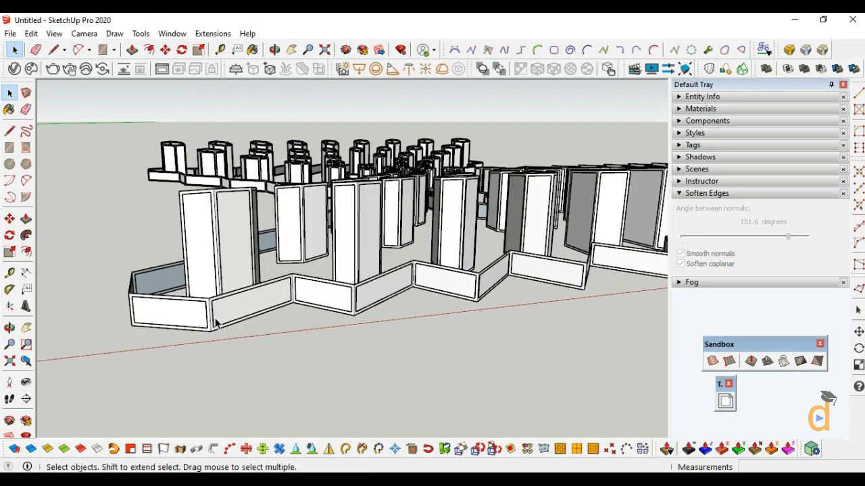
left_click(9, 328)
left_click_drag(328, 251, 581, 284)
left_click(8, 95)
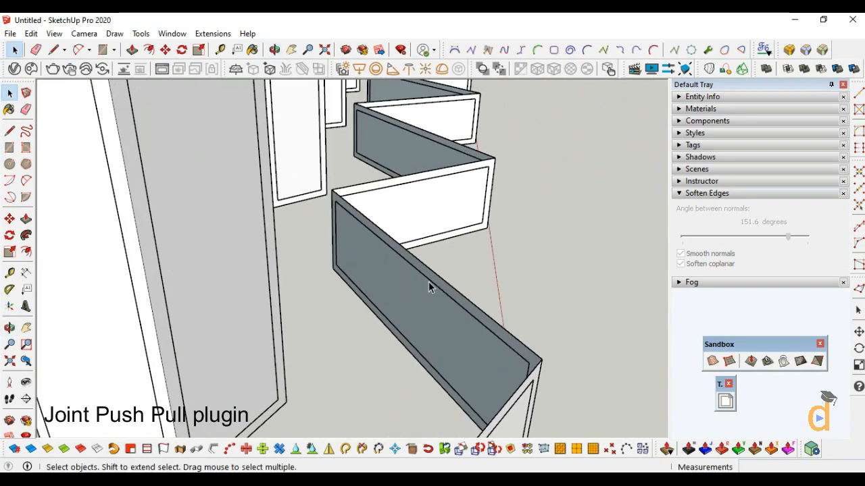
left_click(442, 291)
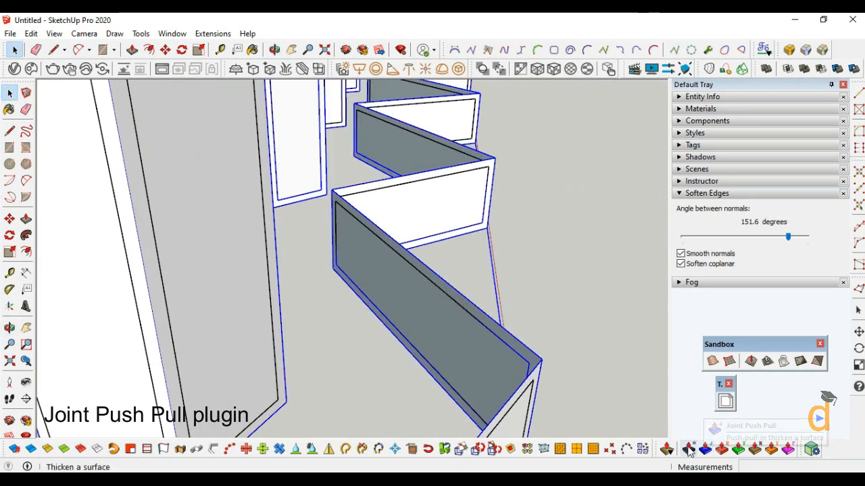
left_click(709, 449)
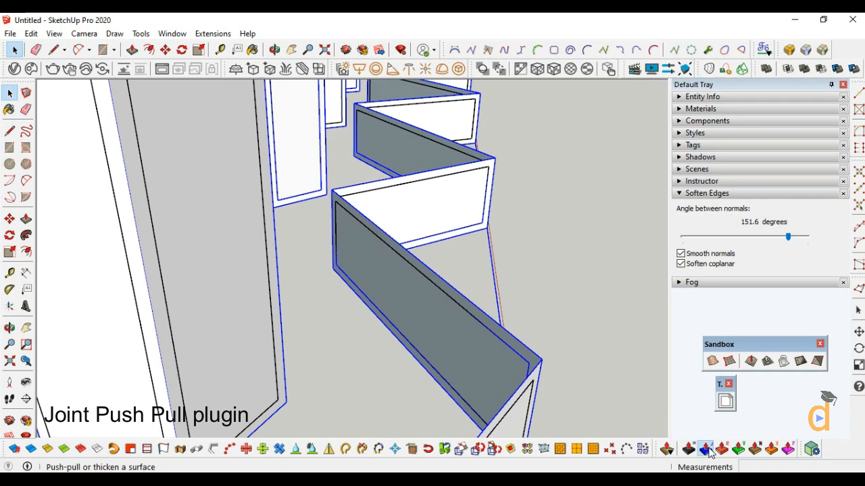
left_click(448, 286)
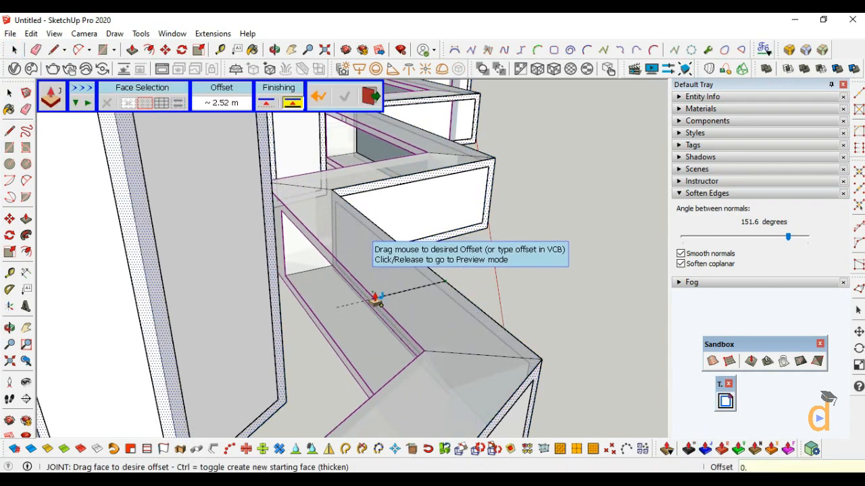
left_click(376, 301)
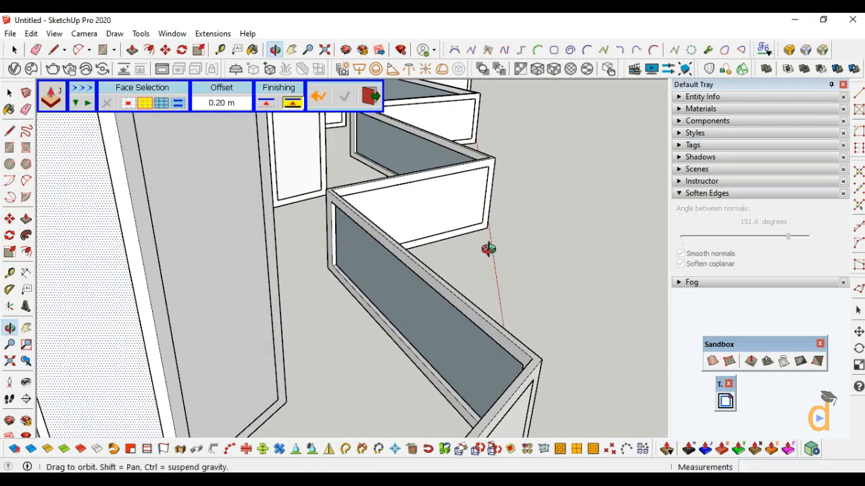
scroll(489, 249, "down", 5)
left_click_drag(489, 250, 346, 218)
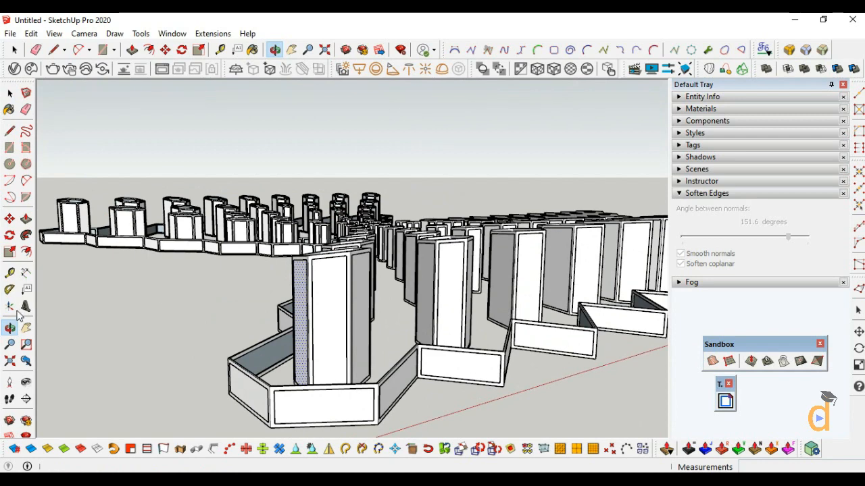
key("space")
Paint the inner panel group with Translucent Glass Blue from the Glass and Mirrors materials.
middle_click_drag(235, 331, 322, 329)
left_click(322, 329)
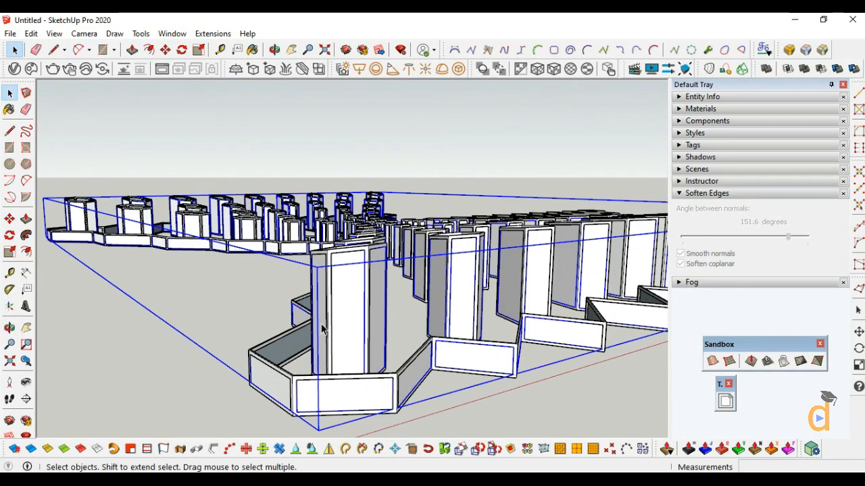
left_click(696, 109)
left_click(817, 190)
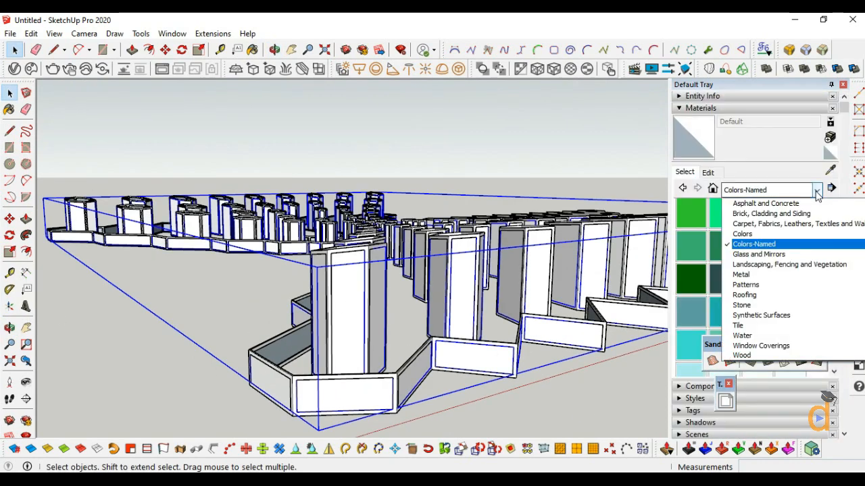
left_click(712, 188)
left_click(712, 189)
left_click(817, 190)
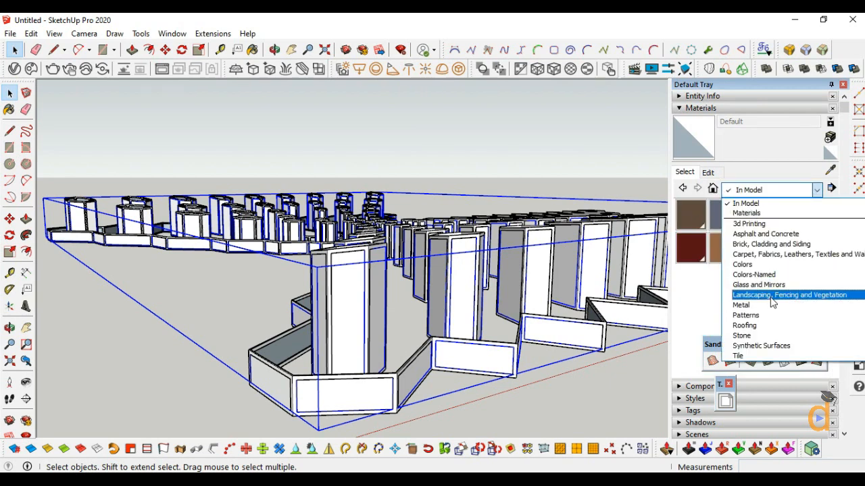
left_click(752, 287)
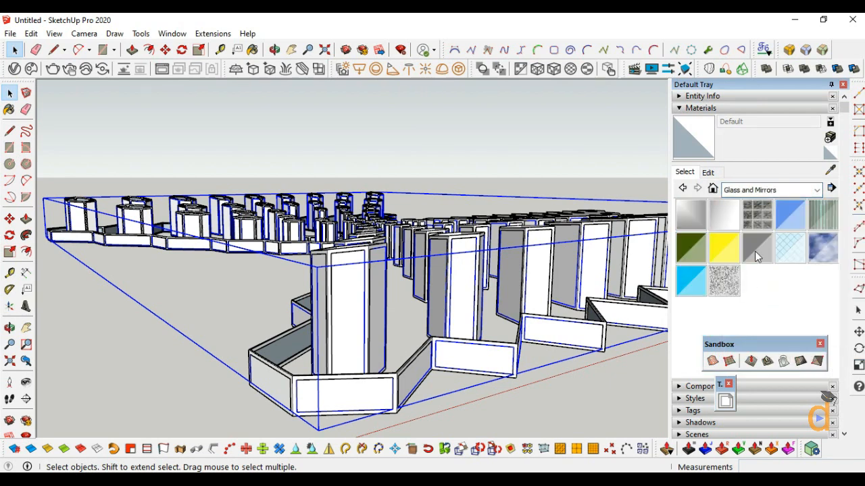
left_click(788, 216)
left_click(348, 365)
mouse_move(308, 401)
middle_mouse_down()
mouse_move(313, 304)
mouse_move(135, 344)
mouse_move(250, 275)
mouse_move(203, 284)
mouse_move(236, 246)
mouse_move(29, 115)
middle_mouse_up()
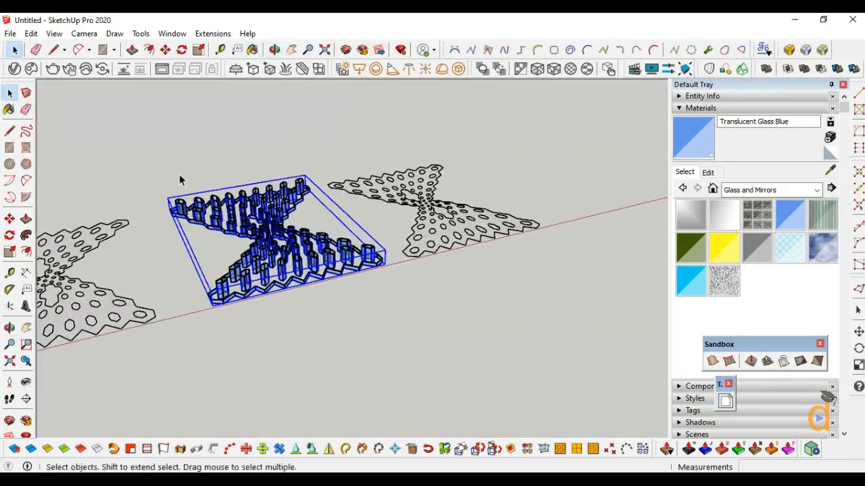
left_click(179, 179)
Unhide all hidden geometry to bring the honeycomb roof back over the framed glass walls.
scroll(267, 291, "up", 3)
left_click(32, 34)
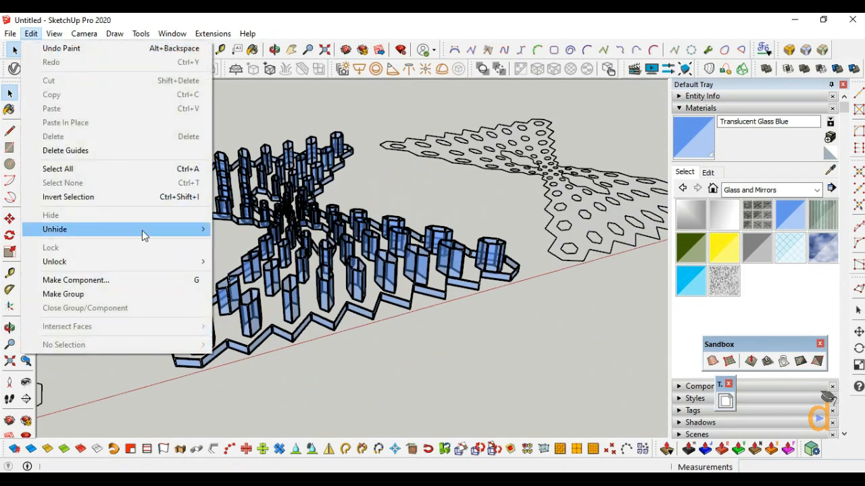
left_click(235, 259)
scroll(49, 349, "up", 2)
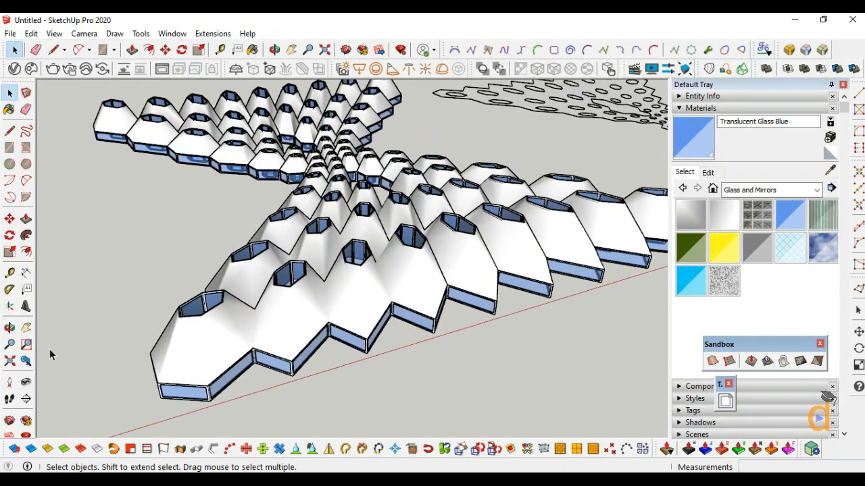
Delete the face and outer zigzag boundary of the neighbouring flat hourglass, keeping only its inner opening outlines.
left_click(9, 329)
left_click_drag(290, 283, 280, 267)
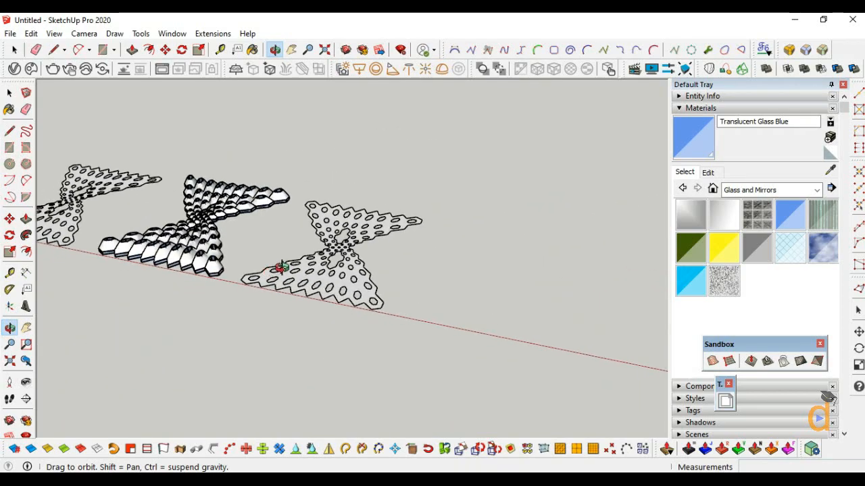
scroll(432, 305, "up", 3)
left_click_drag(432, 305, 473, 307)
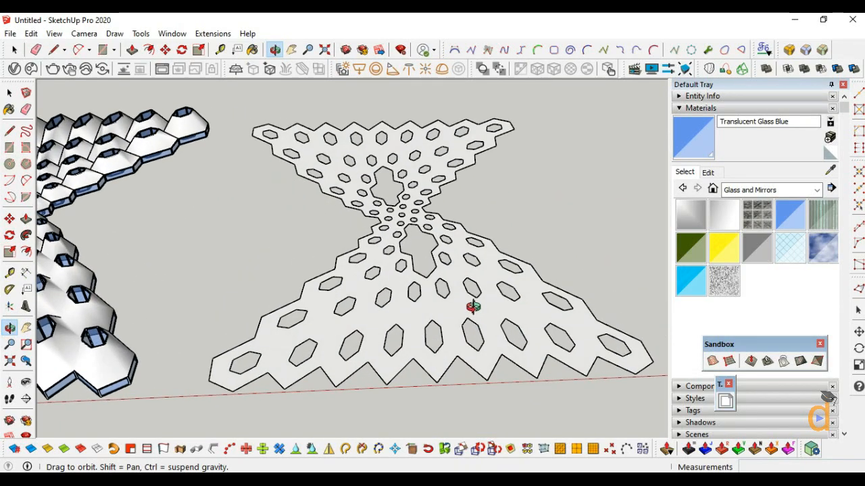
left_click_drag(421, 318, 413, 315)
left_click(9, 93)
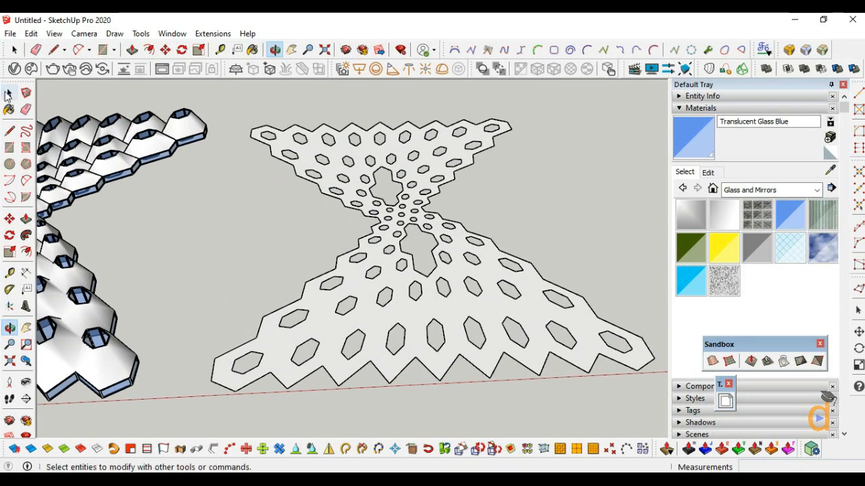
left_click(418, 319)
mouse_move(419, 319)
middle_mouse_down()
mouse_move(411, 294)
mouse_move(419, 306)
middle_mouse_up()
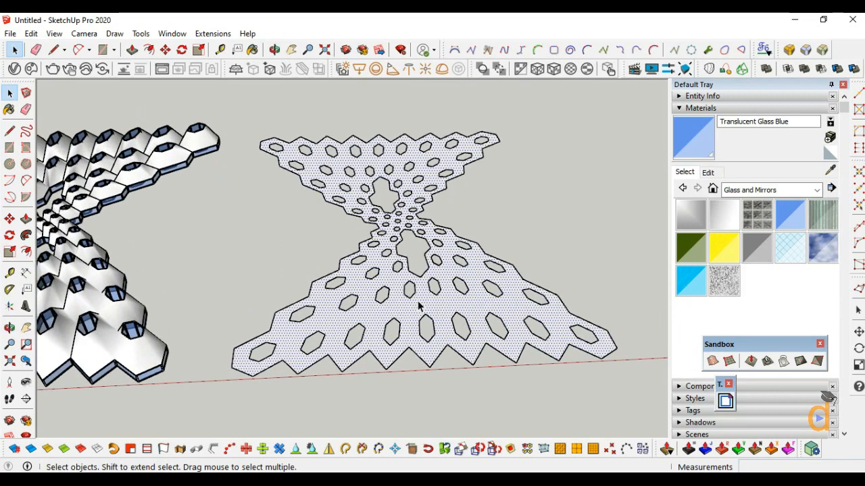
key("Delete")
key("Delete")
Select all remaining opening outlines and fill them with faces using Skinning.
middle_click_drag(426, 367, 518, 245)
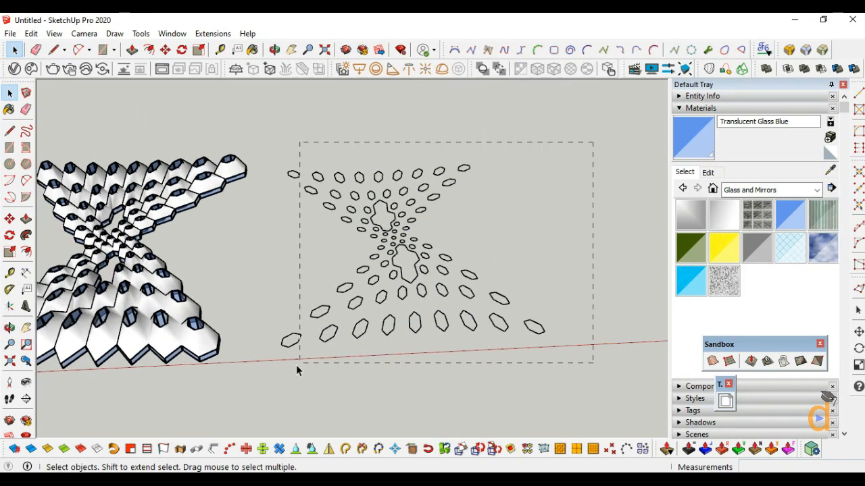
left_click(741, 70)
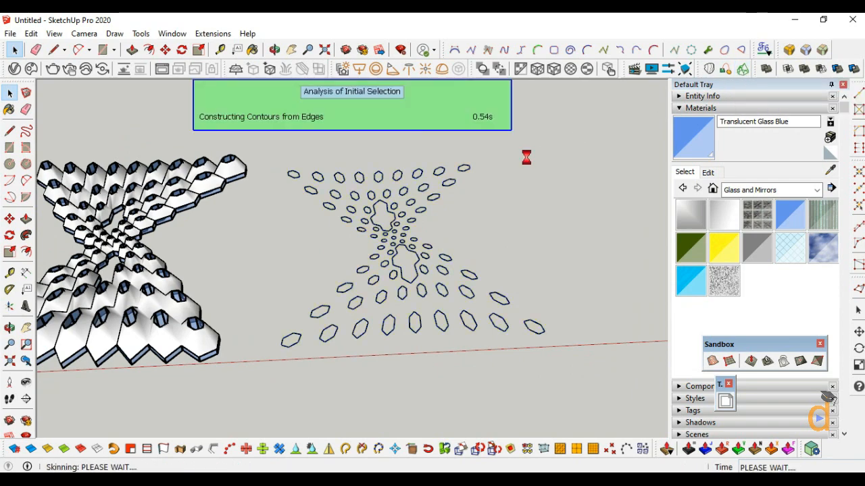
left_click(520, 262)
scroll(365, 173, "up", 3)
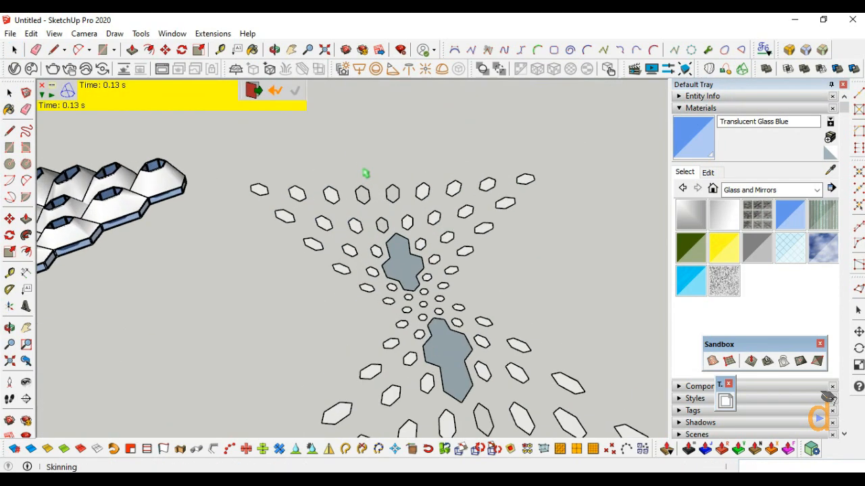
Fill the hexagons still lacking faces by retracing one edge of each with the Line tool.
key("l")
scroll(378, 197, "up", 2)
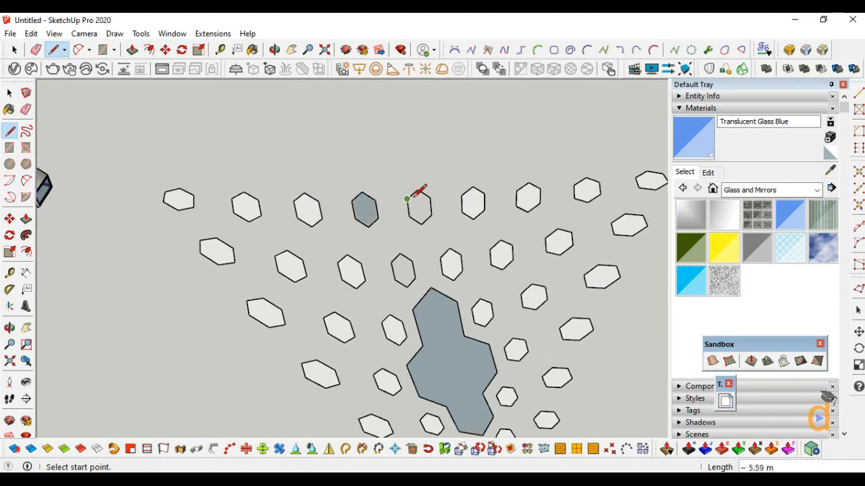
scroll(408, 183, "down", 3)
middle_click_drag(382, 178, 462, 356)
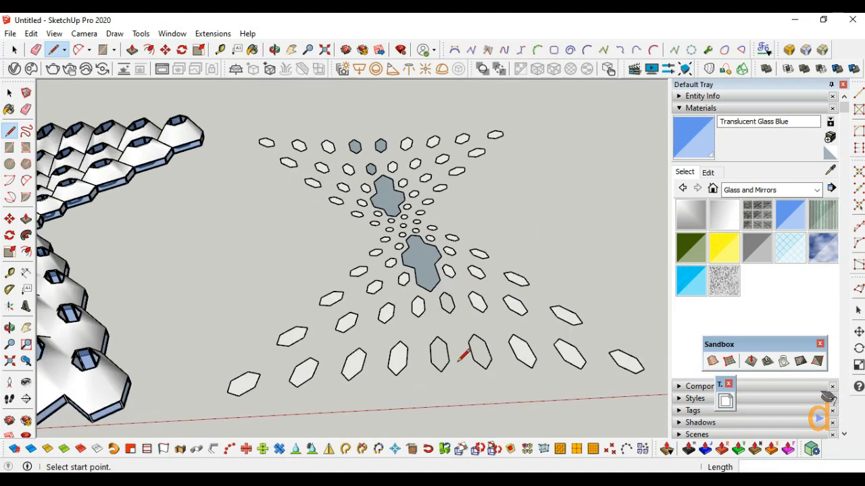
scroll(462, 358, "up", 2)
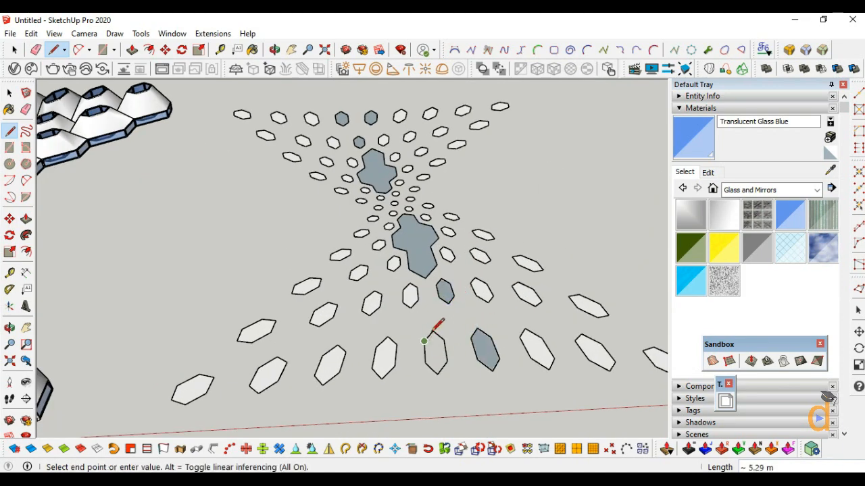
key("Escape")
scroll(423, 341, "down", 2)
Explode the skinned group and delete the faces inside the two large irregular outlines.
right_click(310, 369)
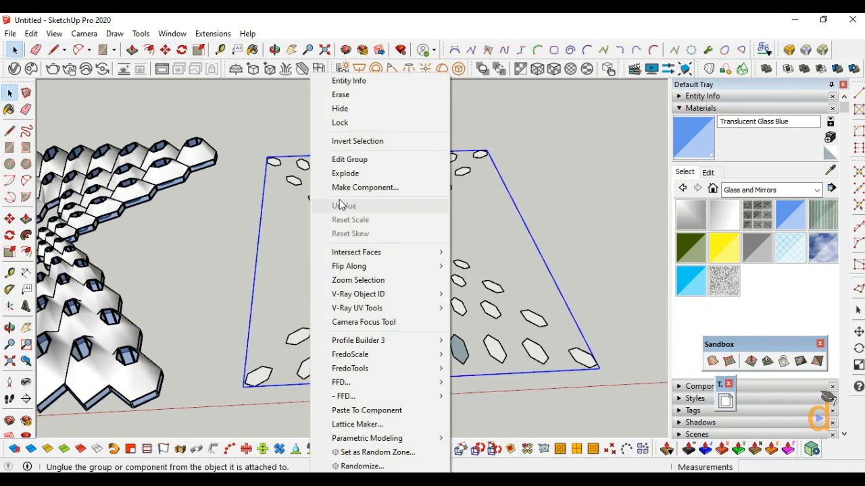
left_click(358, 173)
left_click(556, 224)
scroll(405, 257, "up", 3)
left_click(370, 261)
key("Delete")
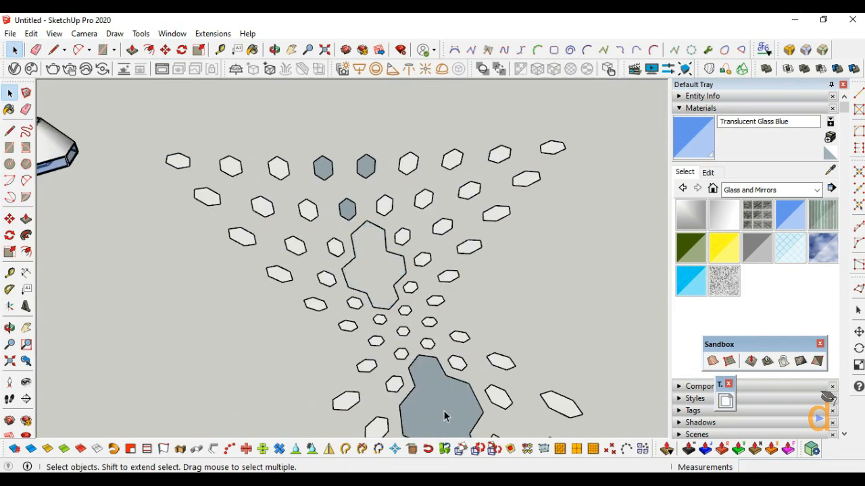
left_click(443, 411)
key("Delete")
scroll(384, 292, "down", 2)
Select the hexagons showing their grey back side and reverse those faces.
scroll(341, 203, "up", 4)
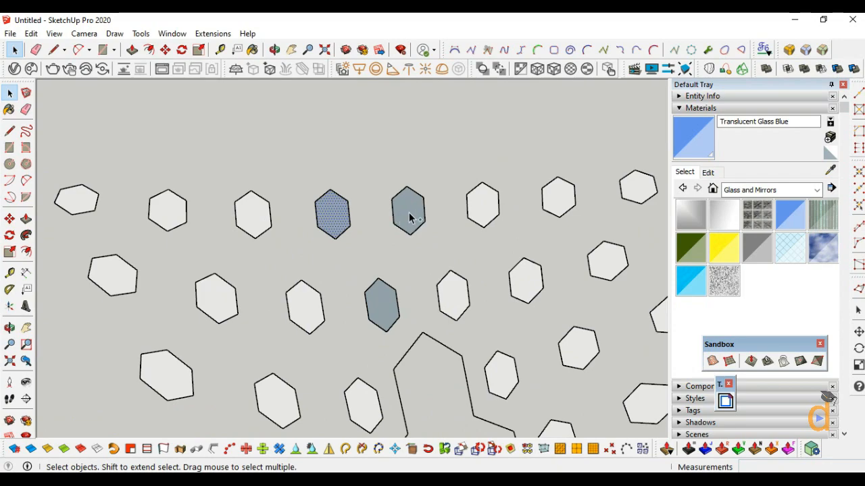
scroll(324, 170, "down", 3)
scroll(415, 316, "up", 3)
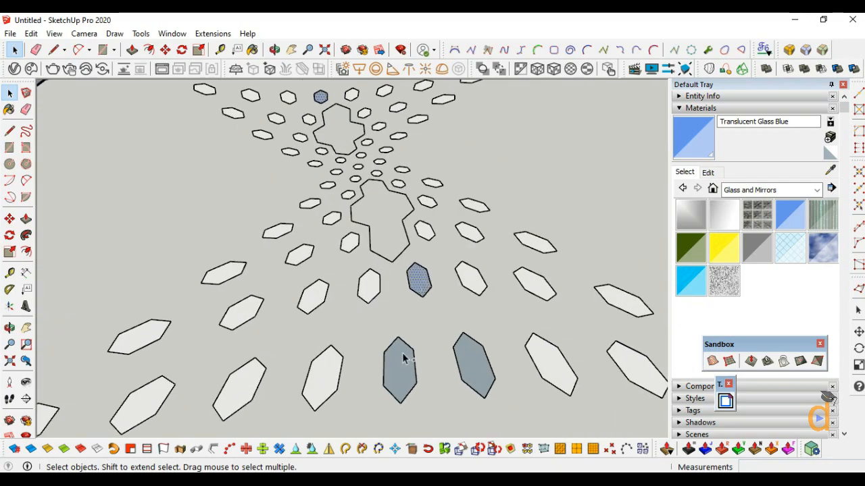
right_click(471, 365)
left_click(511, 212)
Delete the edges of the two large irregular outlines, leaving only the small hexagon faces.
scroll(302, 250, "down", 4)
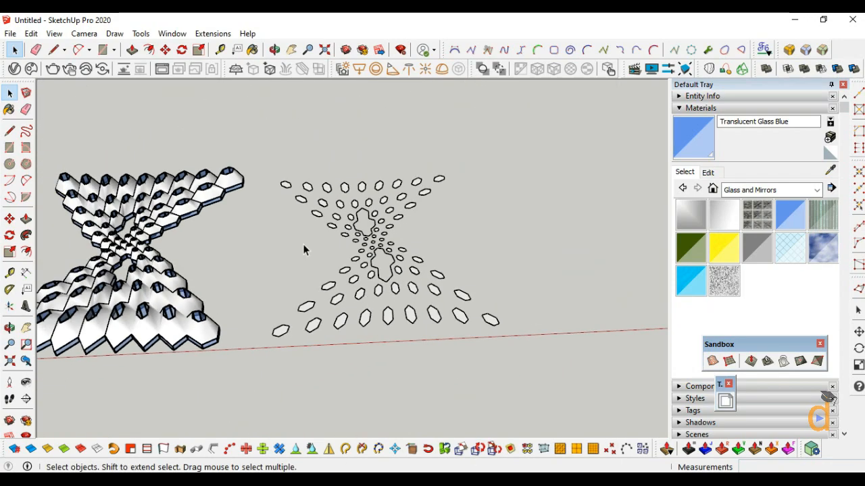
scroll(304, 250, "up", 5)
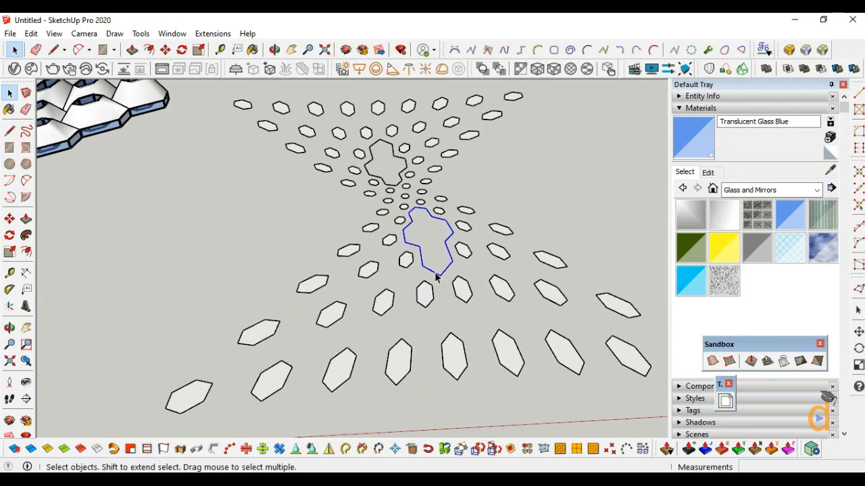
scroll(399, 191, "down", 5)
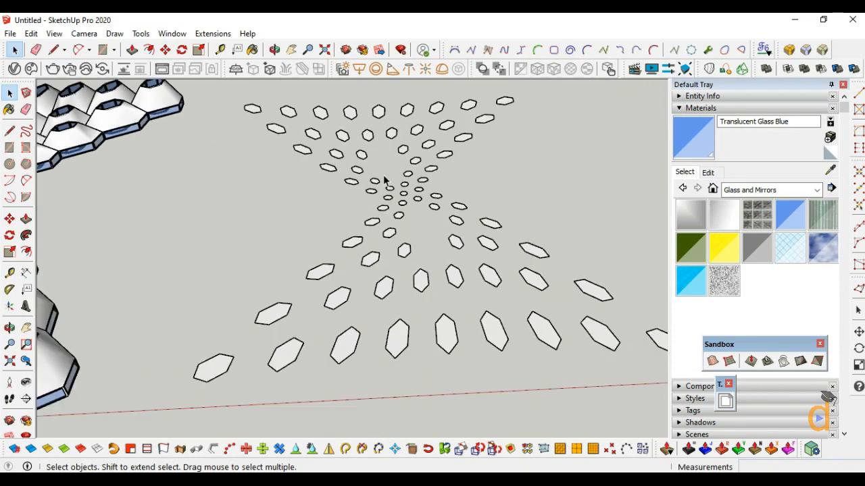
Push/Pull the flat hourglass panel with hexagonal openings to a thickness of 0.4 m.
scroll(237, 321, "up", 5)
scroll(238, 321, "up", 2)
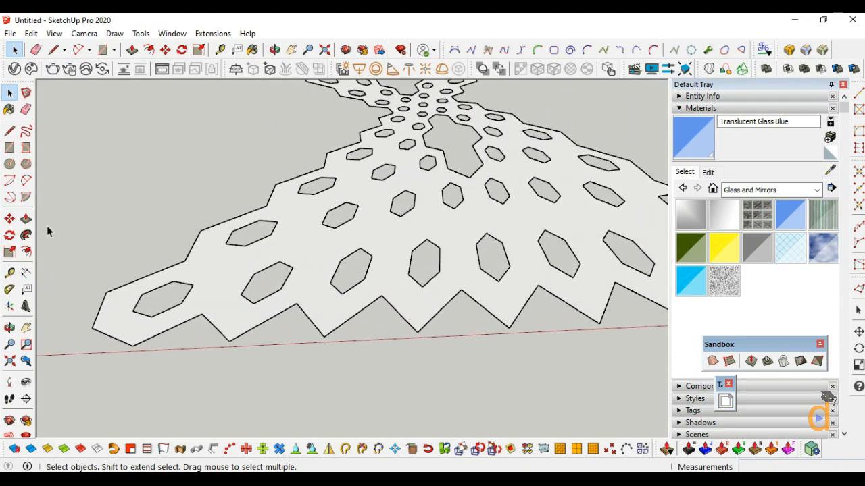
left_click(26, 218)
left_click(189, 276)
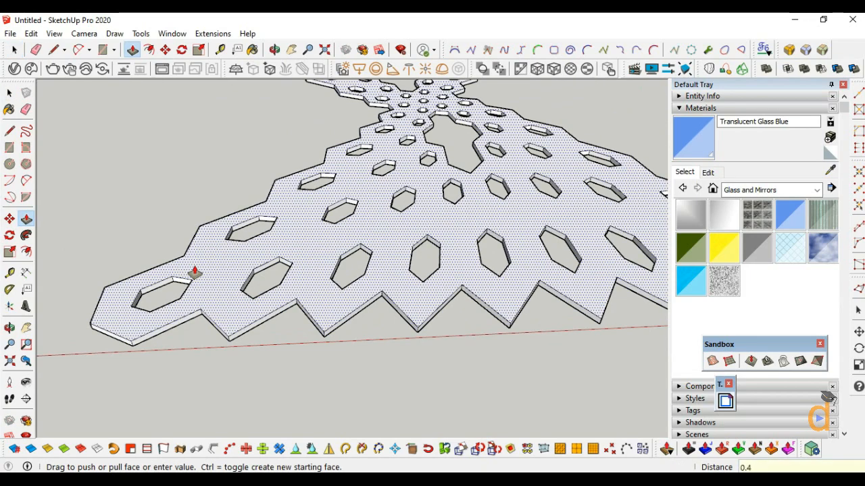
key("Return")
Select all the separate hexagon faces beside the honeycomb roof and make them one group.
scroll(139, 341, "down", 6)
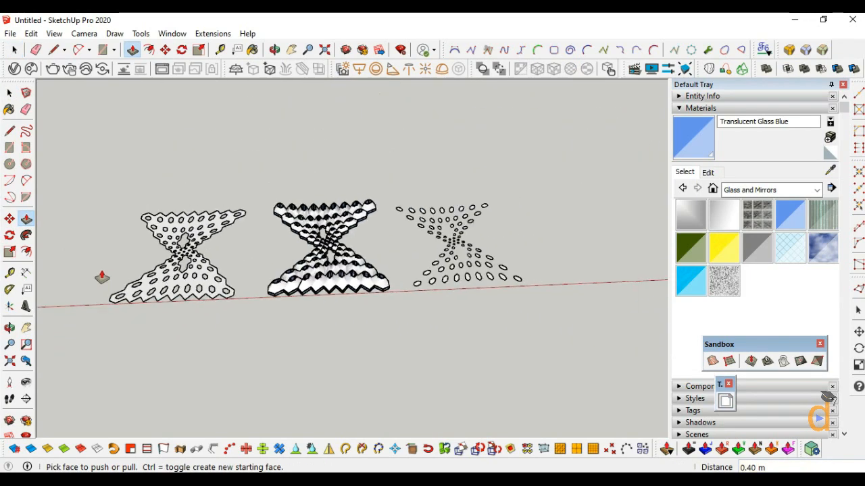
scroll(102, 277, "down", 1)
scroll(424, 244, "up", 2)
scroll(342, 250, "up", 3)
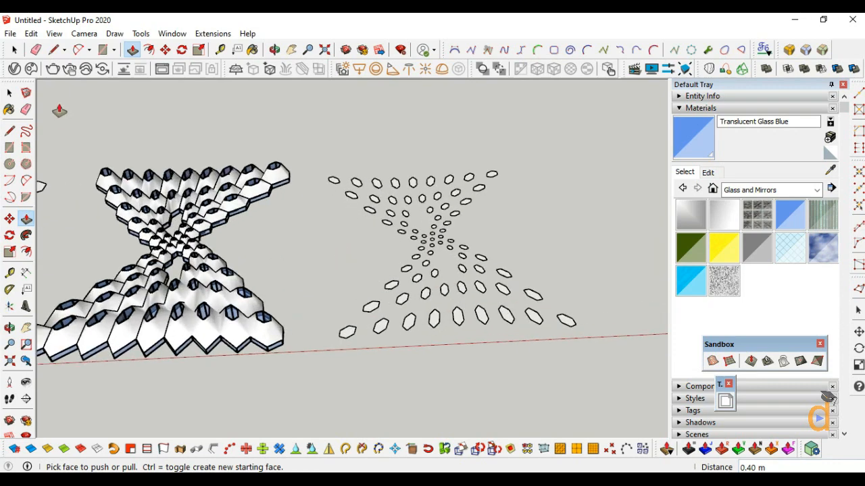
scroll(418, 233, "up", 1)
scroll(426, 326, "down", 1)
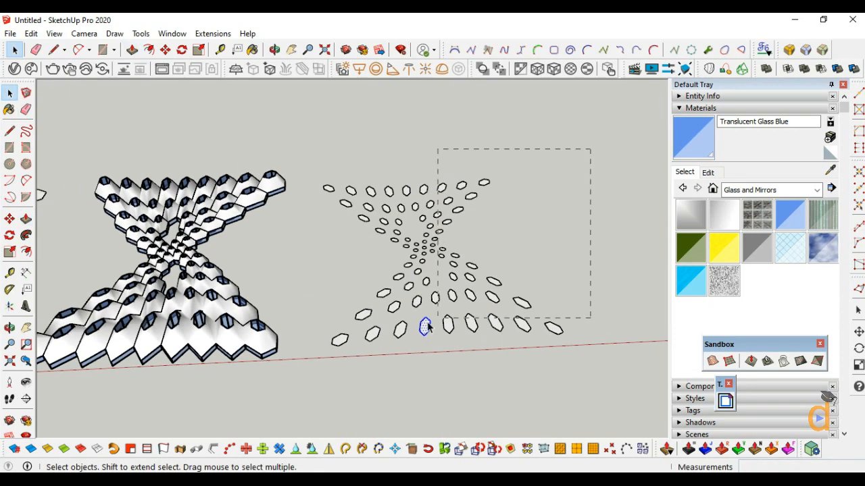
right_click(346, 346)
left_click(392, 157)
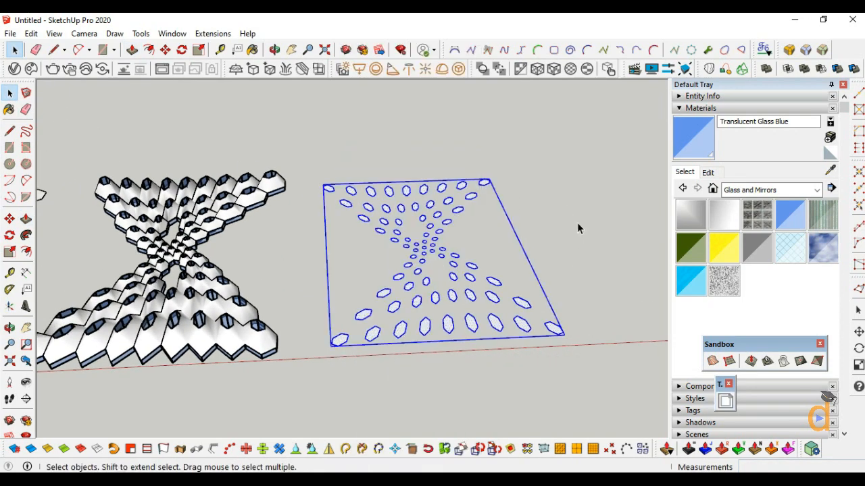
Paint the hexagon group with 0076_Green from the Colors-Named materials.
scroll(577, 228, "down", 2)
scroll(588, 233, "up", 1)
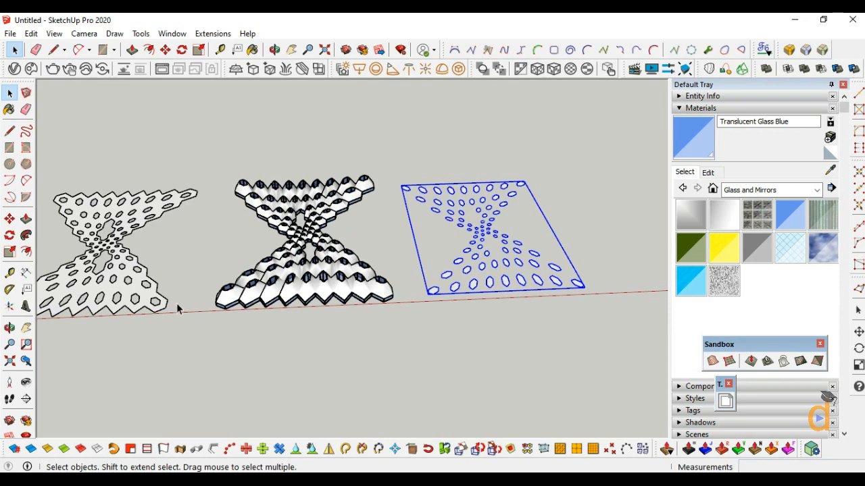
left_click(751, 109)
left_click(727, 192)
left_click(711, 110)
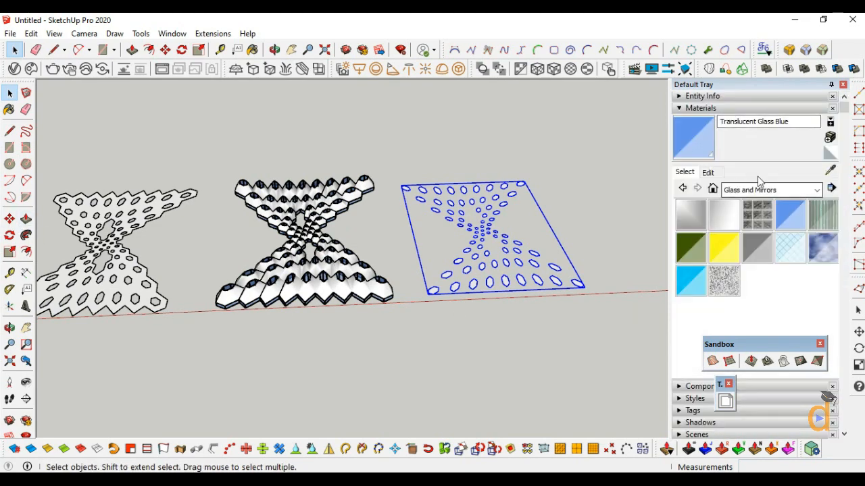
left_click(817, 192)
left_click(743, 247)
scroll(830, 281, "down", 10)
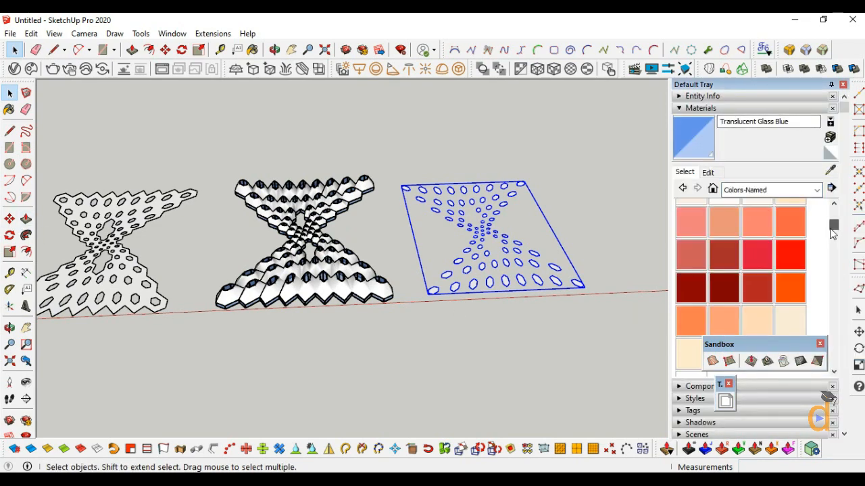
scroll(830, 281, "down", 3)
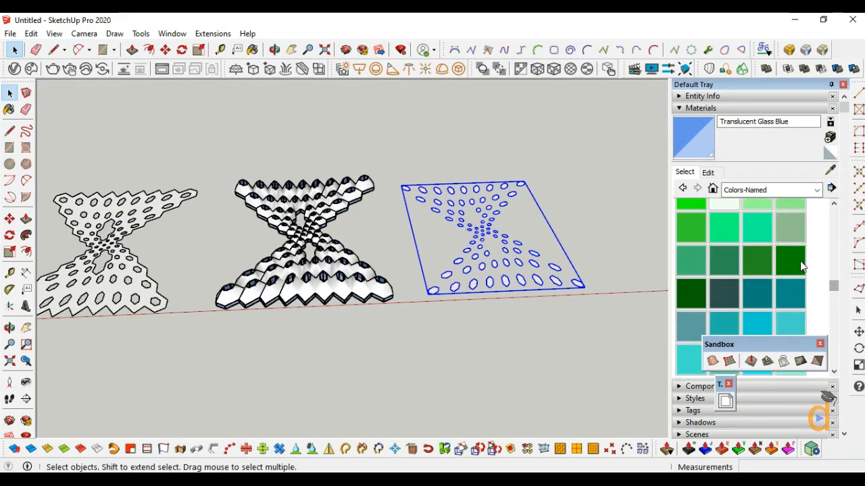
left_click(789, 262)
scroll(482, 282, "up", 5)
left_click(475, 276)
scroll(425, 264, "down", 5)
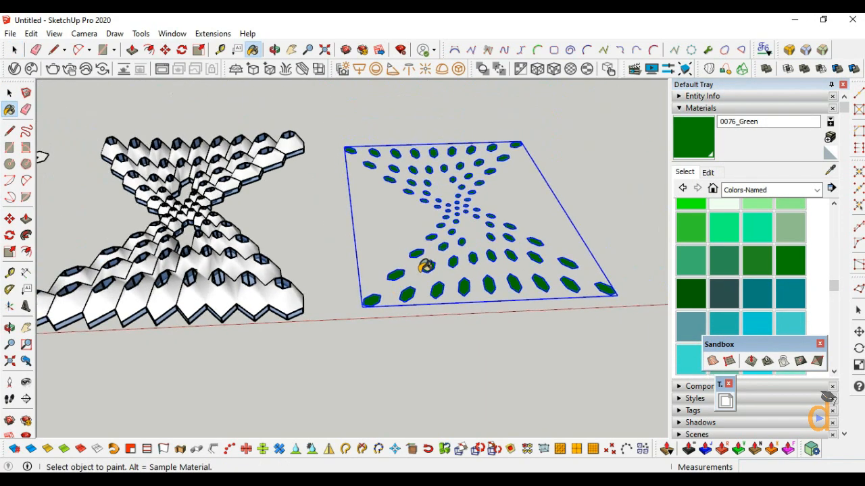
Copy the green hexagon group onto the thickened hourglass panel, snapping its corner to the matching opening's corner.
scroll(392, 309, "up", 2)
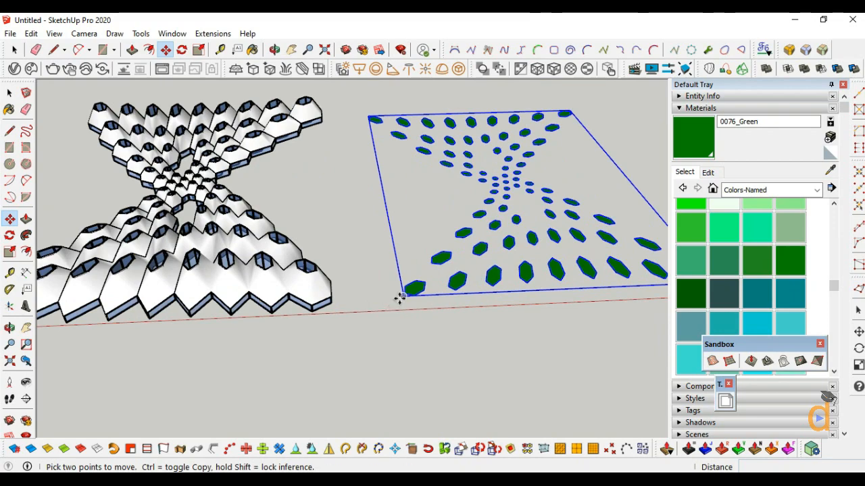
left_click(401, 298)
key("ctrl")
scroll(534, 238, "down", 6)
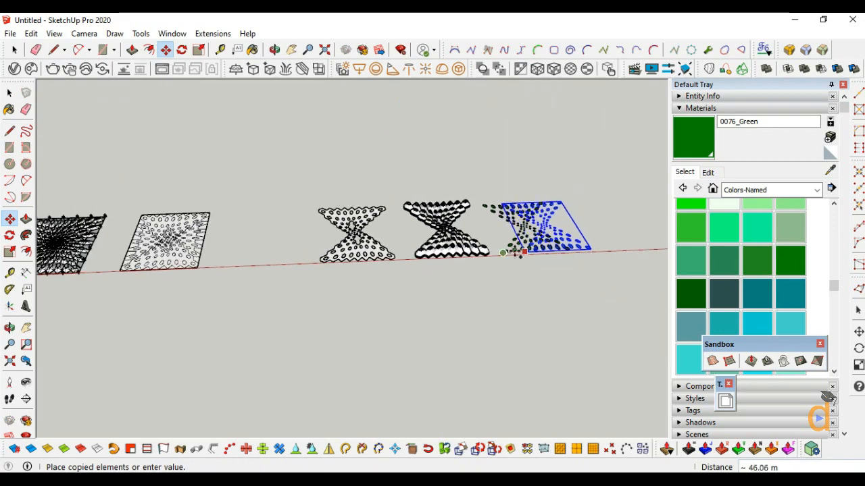
scroll(107, 250, "up", 2)
scroll(104, 251, "up", 4)
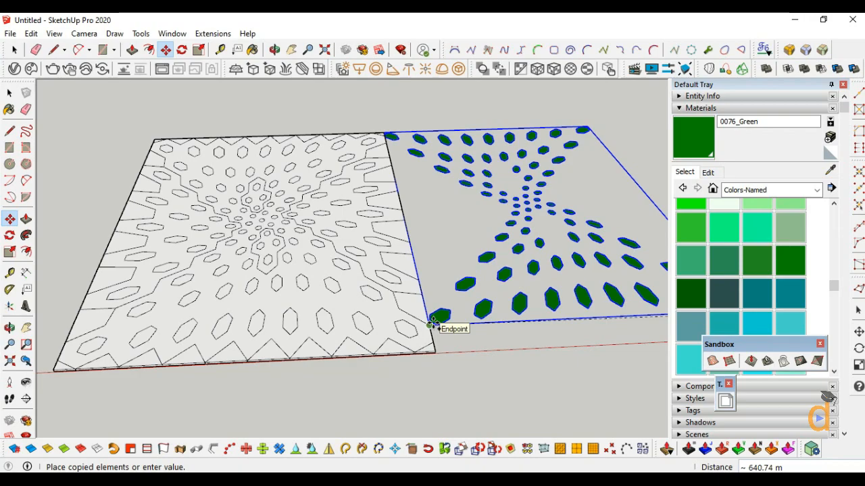
scroll(311, 265, "down", 5)
scroll(338, 289, "up", 3)
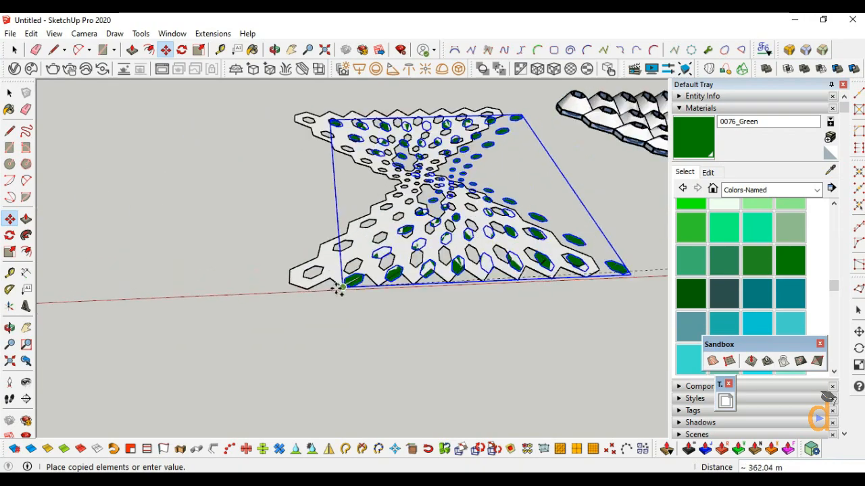
scroll(338, 289, "up", 8)
left_click(169, 323)
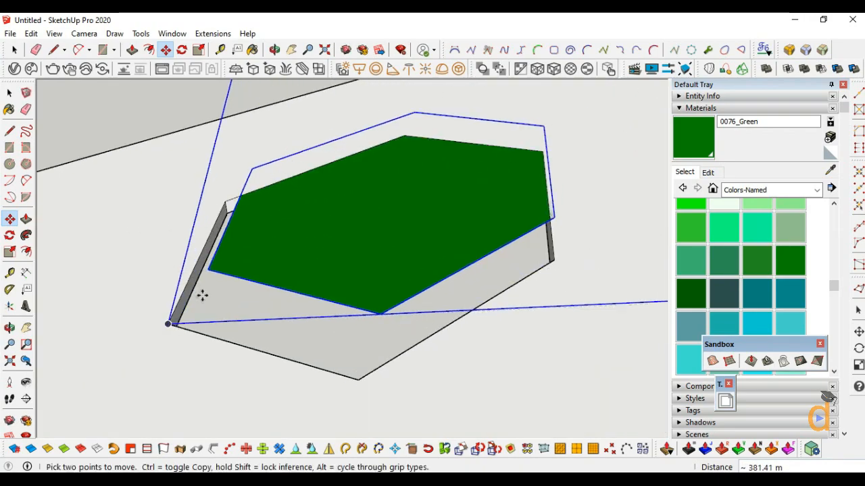
Move the copied green hexagon group slightly down into the panel's openings.
middle_click_drag(354, 338, 195, 225)
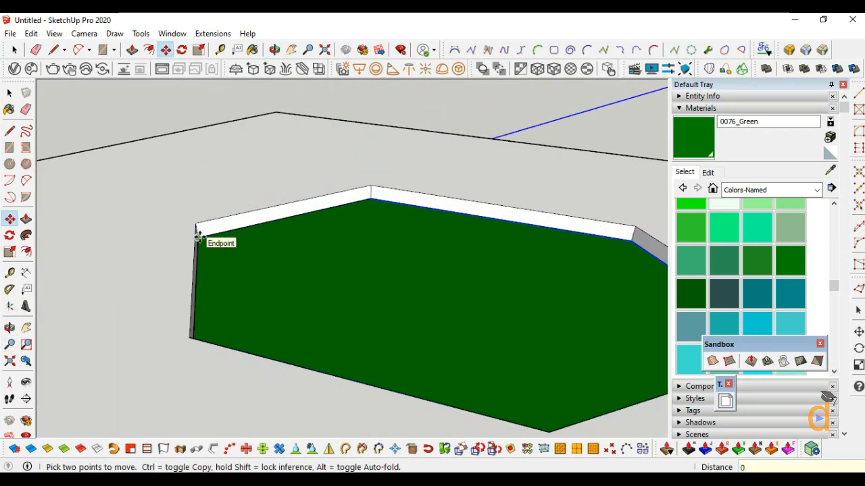
scroll(298, 270, "down", 6)
left_click(9, 327)
scroll(257, 373, "down", 6)
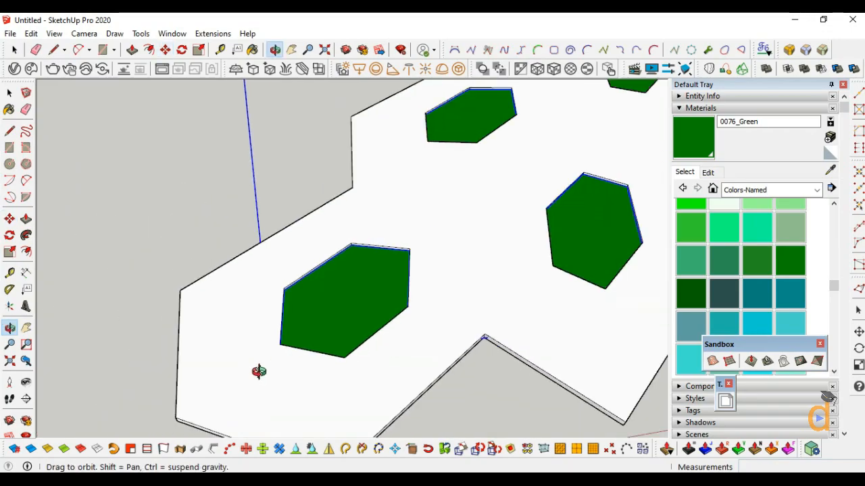
scroll(254, 378, "down", 5)
middle_click_drag(255, 378, 471, 228)
scroll(471, 227, "down", 4)
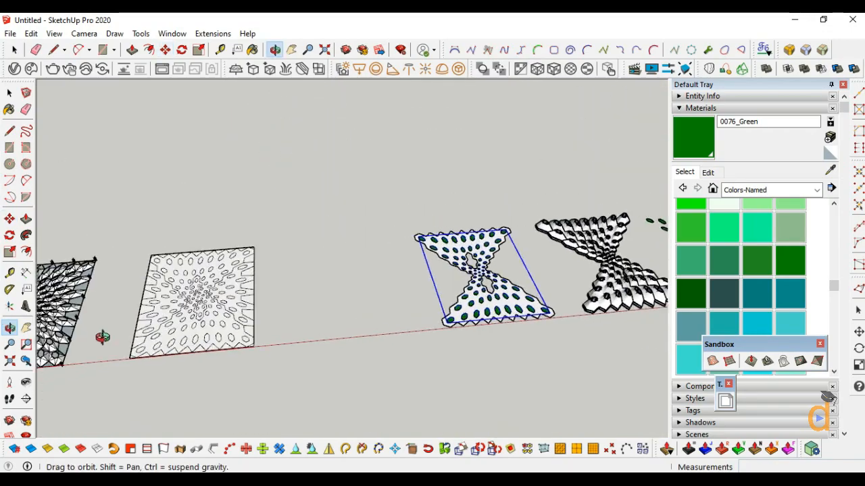
Push/Pull the triangular honeycomb region along the near edge of the square pattern up 0.2 m.
scroll(102, 337, "up", 5)
middle_click_drag(102, 338, 174, 340)
left_click_drag(174, 341, 277, 343)
scroll(277, 343, "up", 3)
left_click(26, 218)
left_click(316, 295)
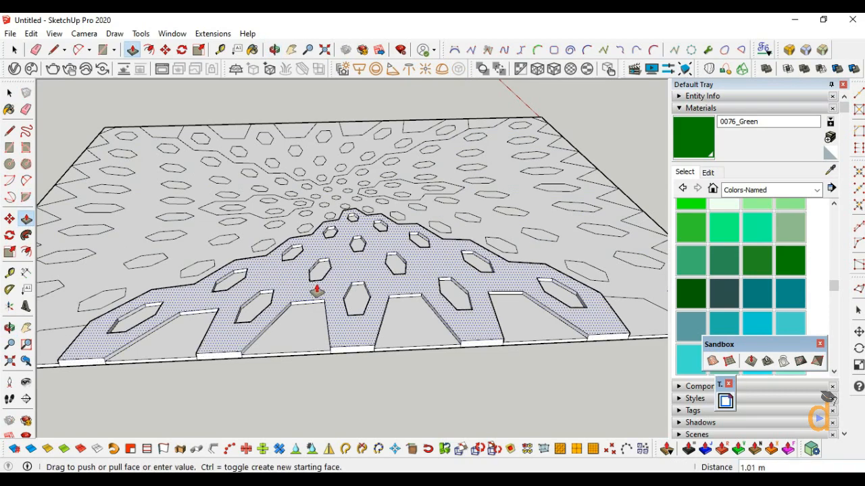
key("Return")
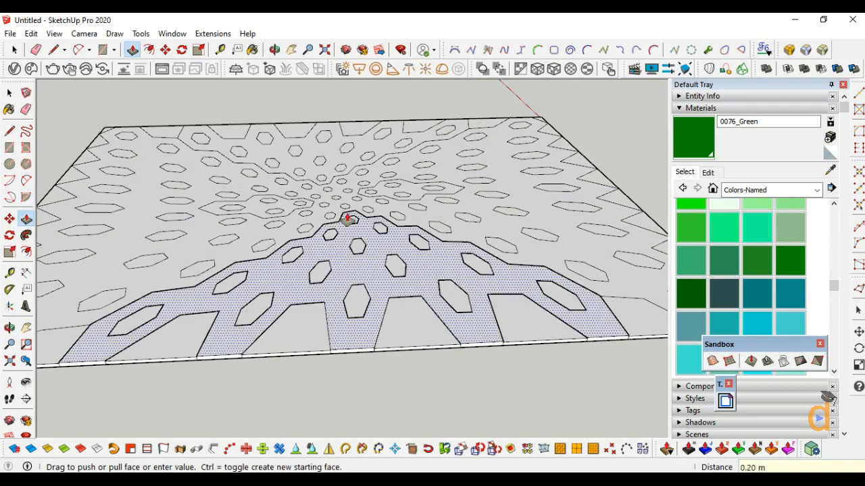
Push/Pull the opposite triangular honeycomb region of the square pattern up 0.2 m as well.
scroll(330, 159, "up", 2)
left_click(330, 161)
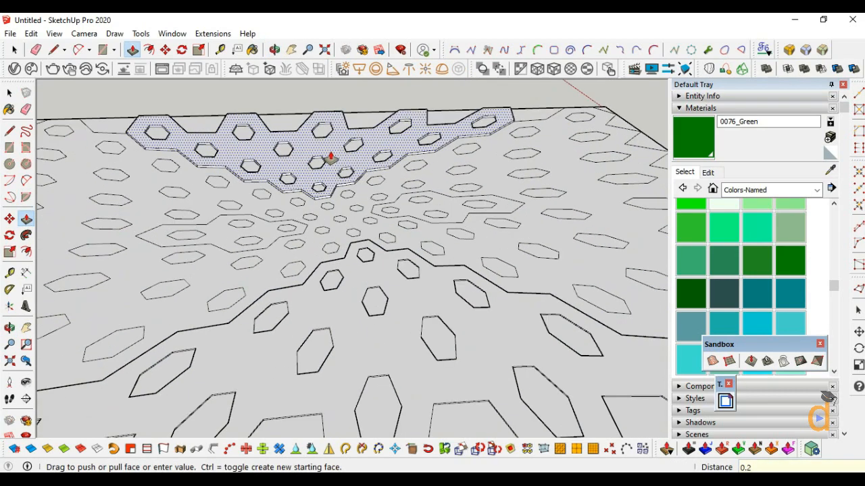
key("Return")
scroll(354, 256, "down", 5)
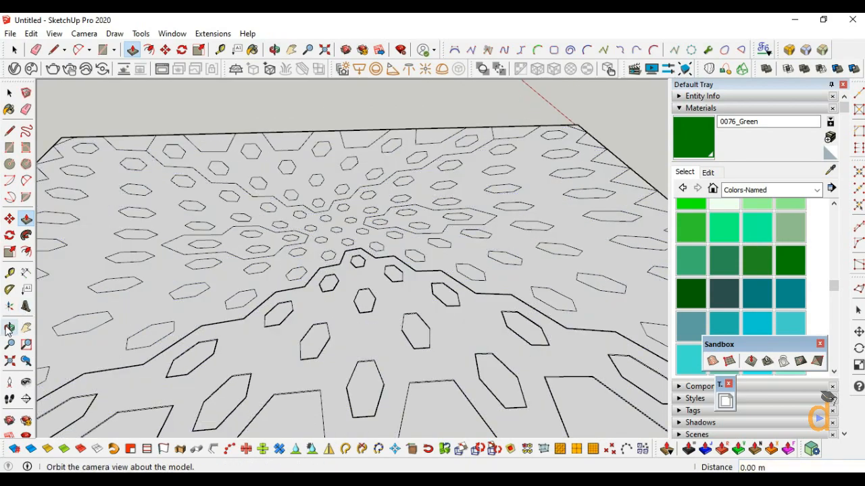
middle_click_drag(365, 257, 440, 201)
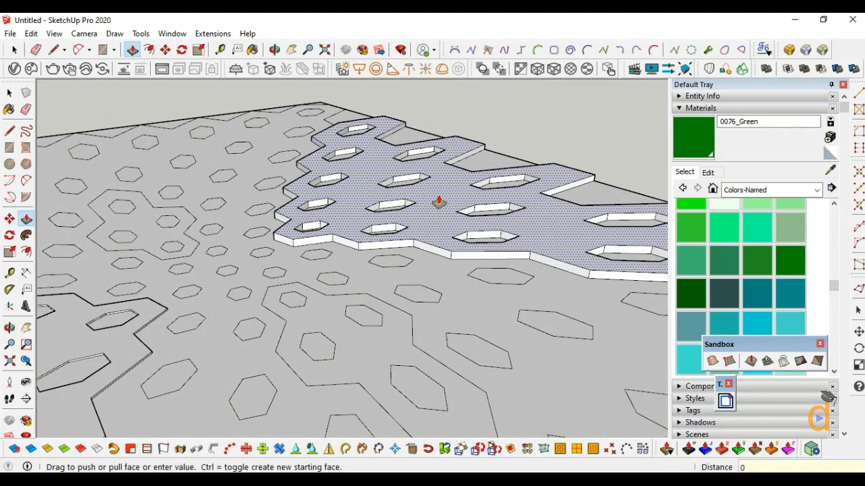
scroll(439, 201, "down", 6)
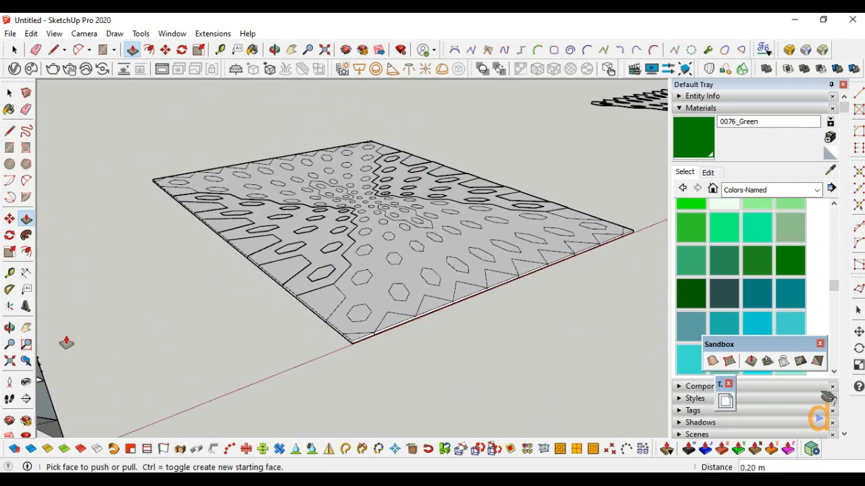
Examine the raised regions of the square pattern and compare them with the green-filled hourglass panel and the honeycomb roof.
left_click(12, 327)
left_click_drag(405, 304, 356, 371)
scroll(356, 371, "down", 3)
left_click_drag(428, 388, 135, 254)
scroll(264, 293, "down", 2)
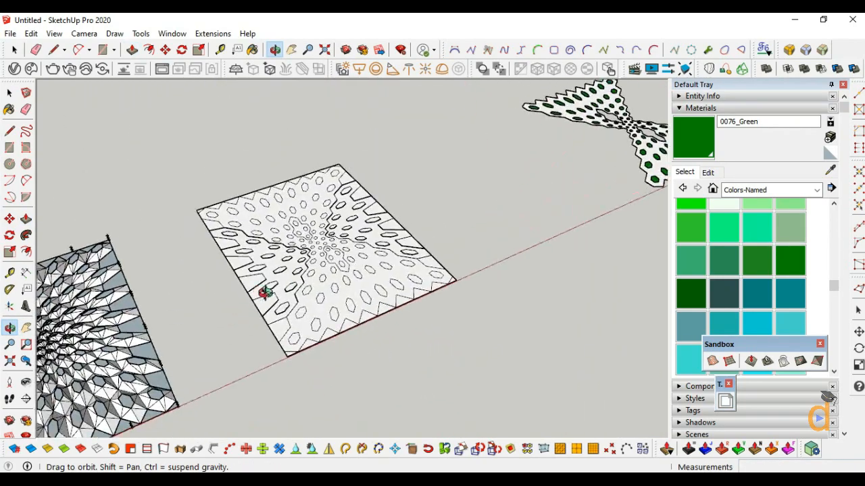
scroll(244, 321, "down", 1)
scroll(272, 279, "down", 2)
scroll(541, 173, "up", 4)
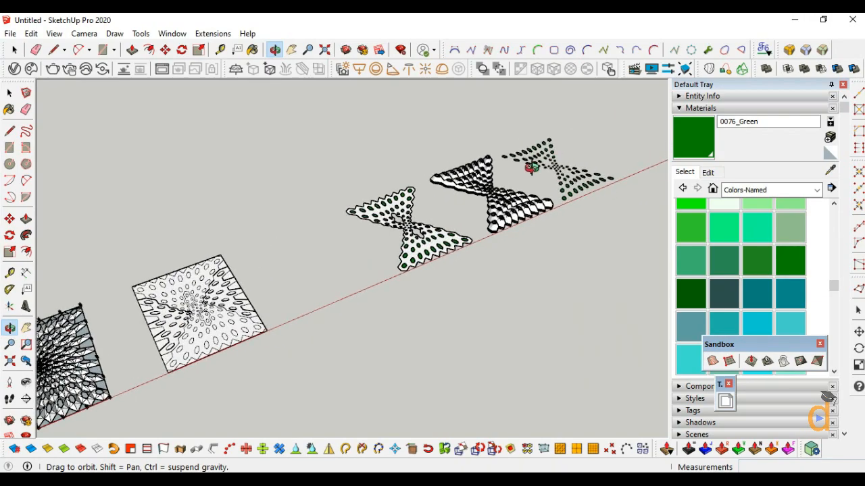
scroll(515, 171, "down", 3)
scroll(382, 263, "up", 4)
scroll(364, 294, "down", 3)
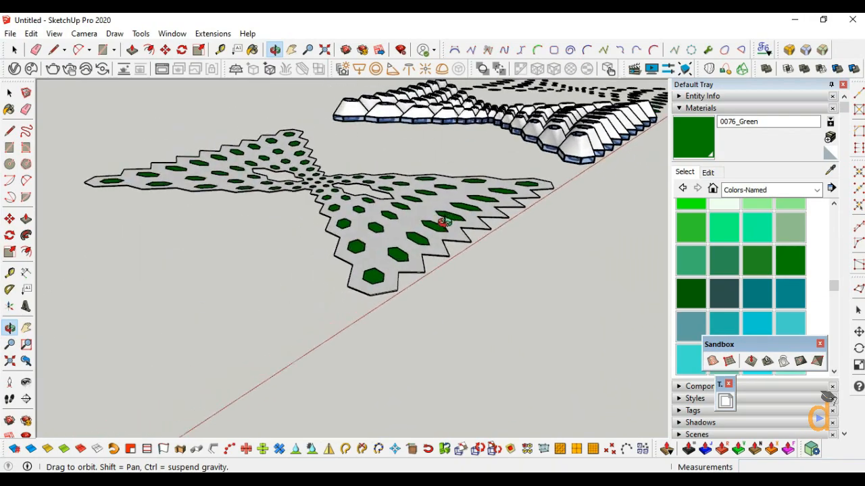
scroll(365, 328, "up", 4)
scroll(364, 328, "up", 2)
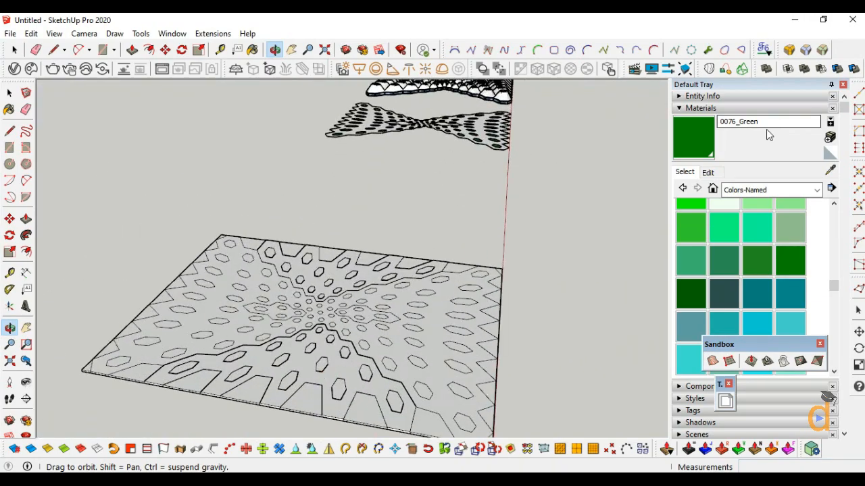
Paint the trapezoid faces along the outer edge of one raised region with 0076_Green.
left_click(710, 150)
scroll(353, 381, "up", 2)
left_click(526, 347)
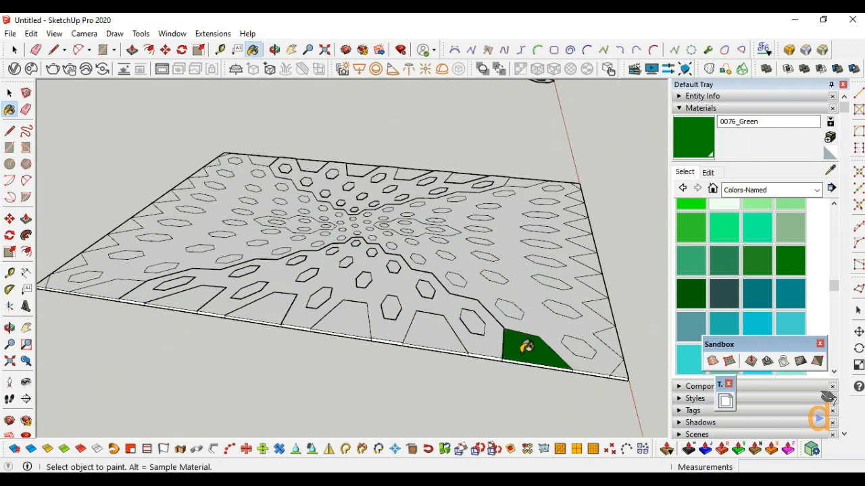
scroll(186, 298, "up", 2)
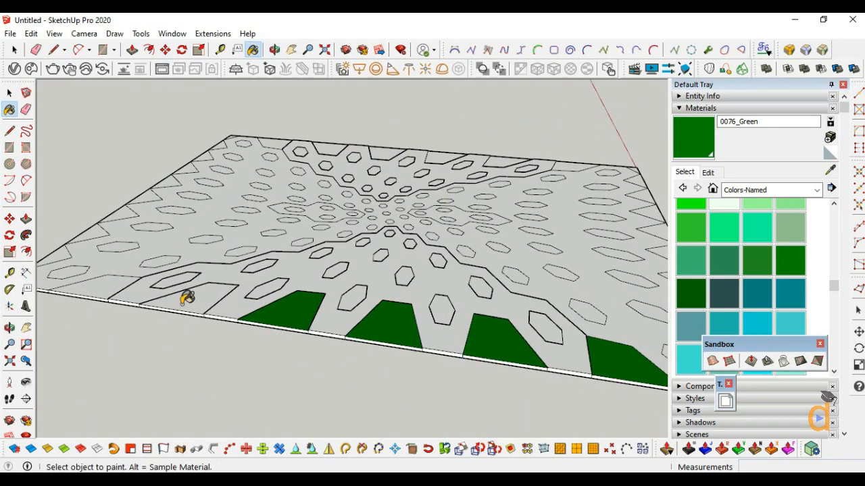
scroll(170, 281, "up", 1)
left_click(175, 281)
Paint the hexagon faces inside the same raised region with 0076_Green.
scroll(250, 263, "up", 2)
left_click(282, 272)
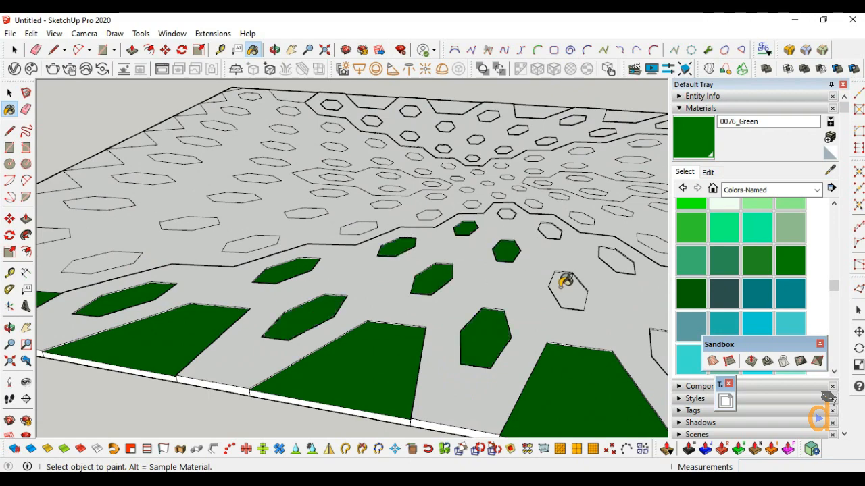
scroll(595, 219, "up", 2)
scroll(420, 220, "down", 3)
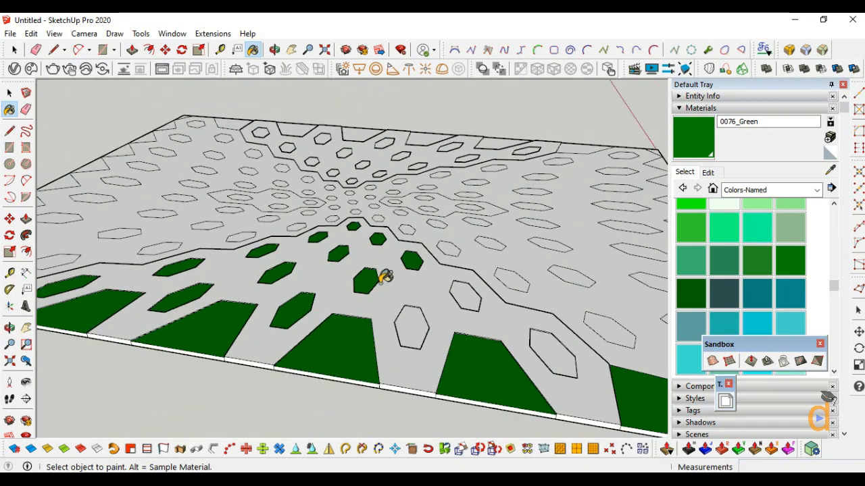
left_click(550, 350)
Paint the trapezoid faces along the outer edge of the opposite raised region with 0076_Green.
scroll(359, 291, "down", 2)
left_click(10, 328)
mouse_move(291, 283)
left_mouse_down()
mouse_move(378, 348)
mouse_move(562, 331)
left_mouse_up()
scroll(421, 290, "down", 2)
scroll(573, 396, "up", 3)
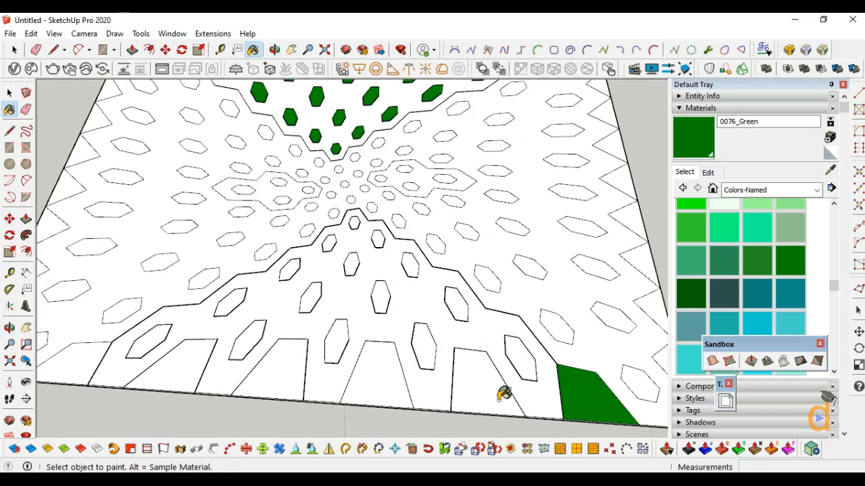
middle_click_drag(188, 363, 148, 376)
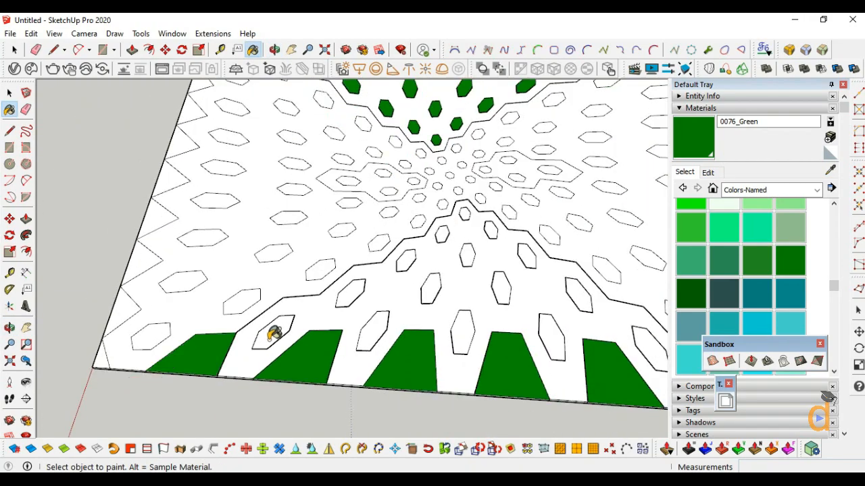
Paint the hexagon faces inside the opposite raised region of the square pattern with 0076_Green.
left_click(274, 334)
scroll(352, 290, "up", 2)
scroll(458, 243, "down", 5)
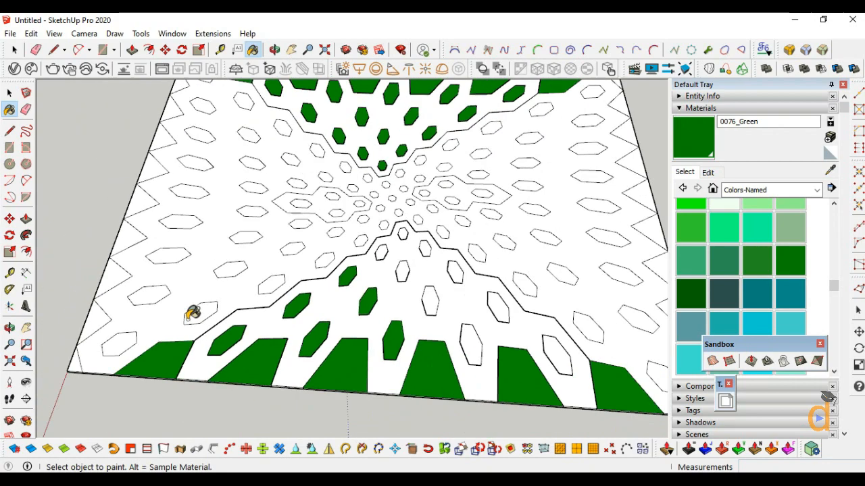
scroll(500, 338, "up", 4)
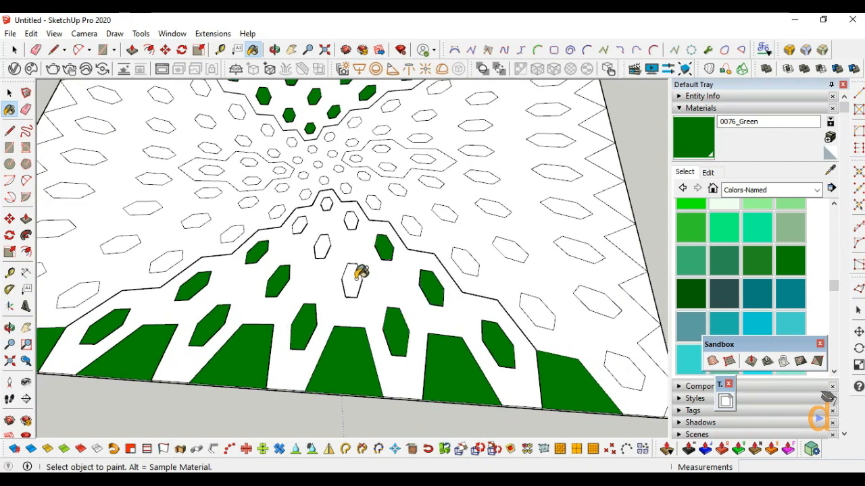
left_click(352, 279)
scroll(312, 229, "up", 2)
left_click(358, 207)
scroll(290, 305, "down", 5)
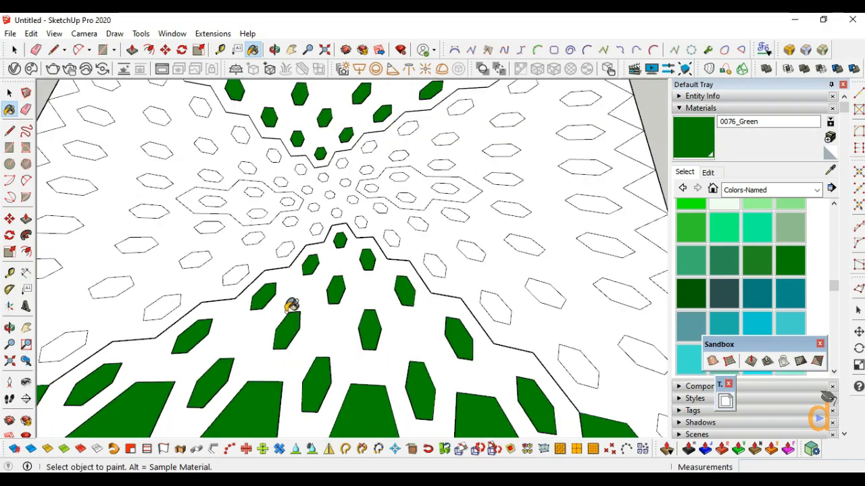
Select the hourglass floor panel with all its green hexagons and make it a group.
mouse_move(527, 311)
middle_mouse_down()
mouse_move(233, 265)
mouse_move(465, 378)
mouse_move(550, 302)
mouse_move(489, 277)
middle_mouse_up()
scroll(235, 264, "down", 3)
scroll(489, 276, "down", 4)
scroll(489, 277, "down", 3)
scroll(596, 282, "up", 3)
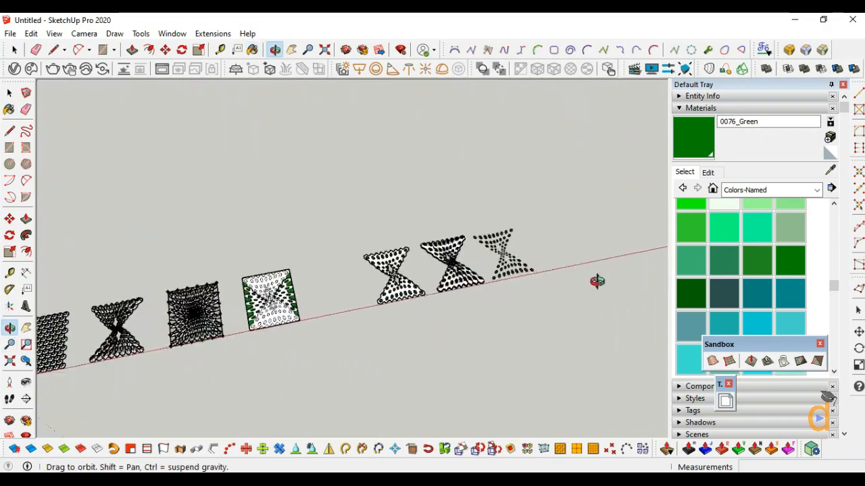
scroll(460, 263, "up", 5)
middle_click_drag(479, 315, 351, 323)
middle_click_drag(73, 127, 392, 162)
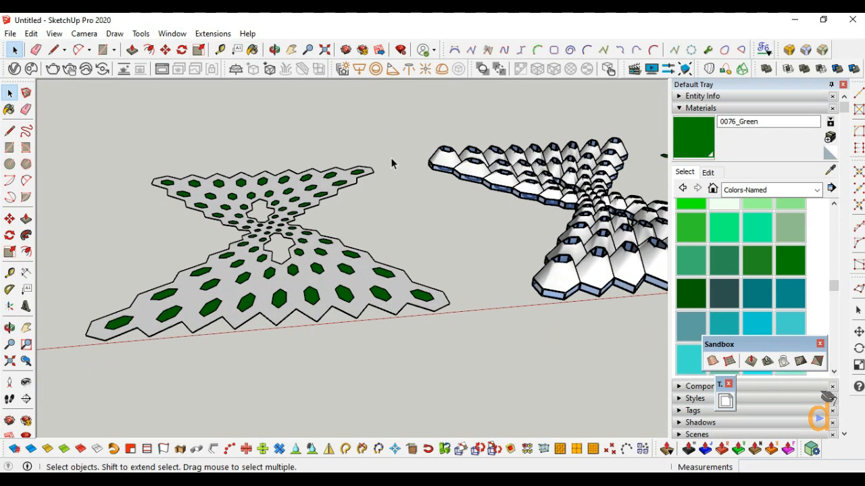
left_click_drag(87, 367, 86, 365)
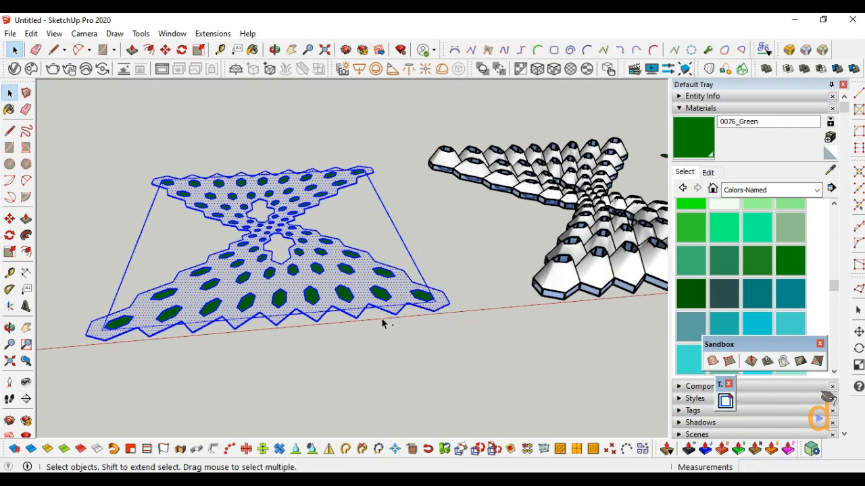
scroll(381, 318, "up", 2)
double_click(403, 287)
right_click(401, 287)
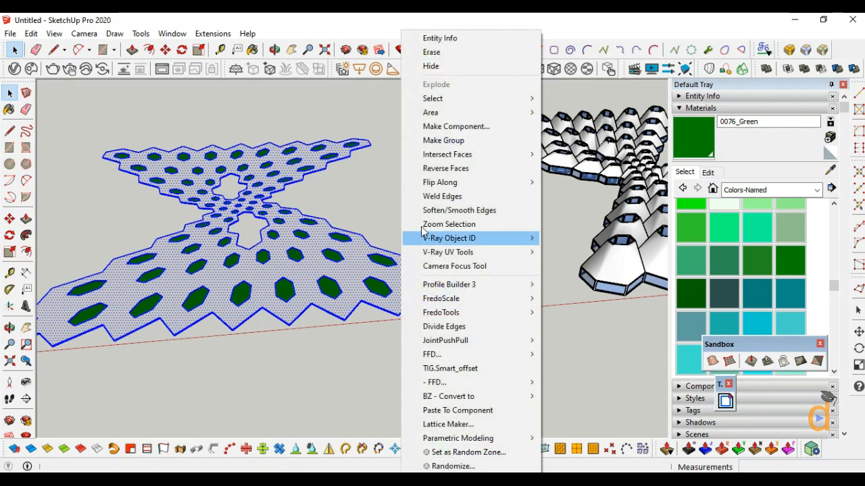
left_click(438, 145)
scroll(297, 298, "down", 2)
left_click(337, 348)
scroll(322, 256, "down", 2)
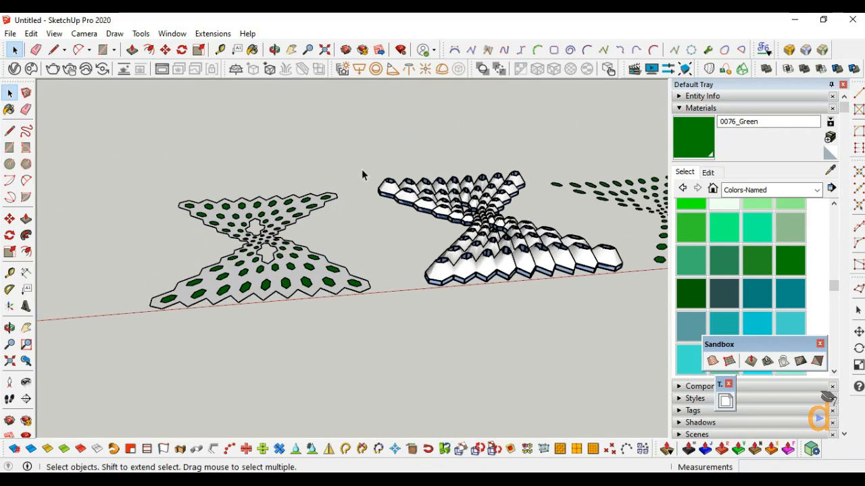
Move the grouped hourglass floor panel onto the square pattern, aligning its first zigzag corner with the matching point on the front edge.
left_click_drag(361, 174, 99, 330)
scroll(169, 319, "up", 4)
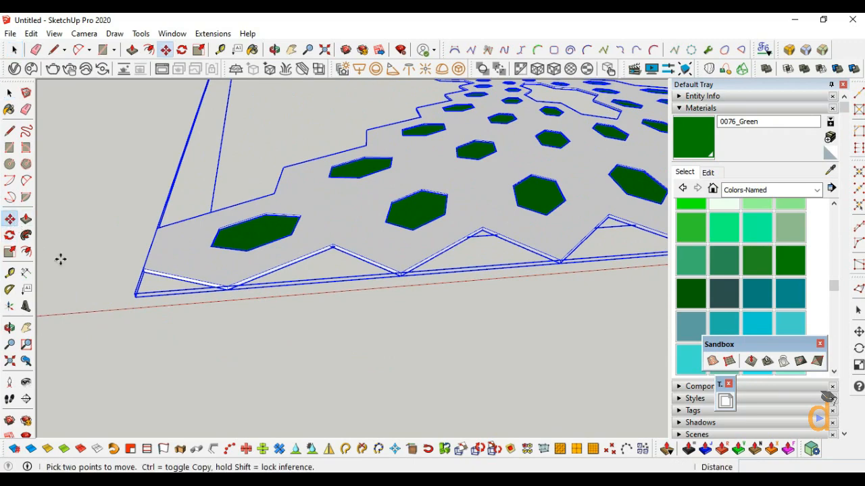
scroll(150, 295, "up", 2)
left_click(260, 291)
scroll(476, 200, "down", 7)
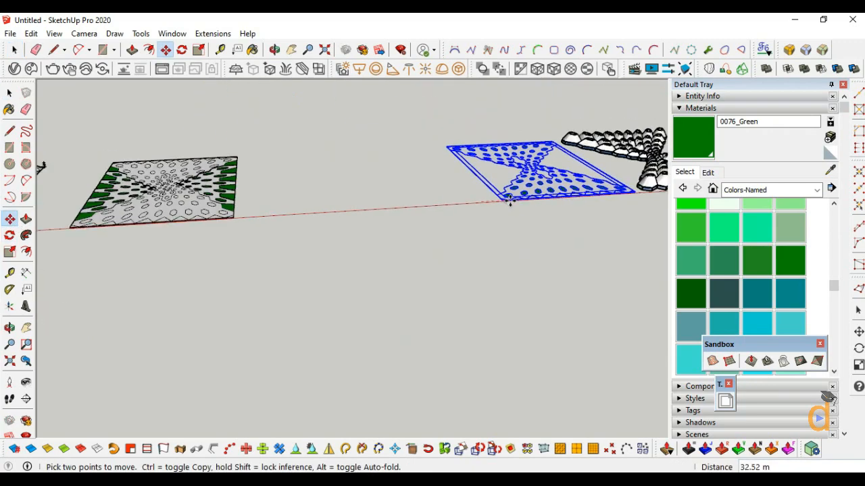
scroll(203, 223, "up", 8)
left_click(213, 269)
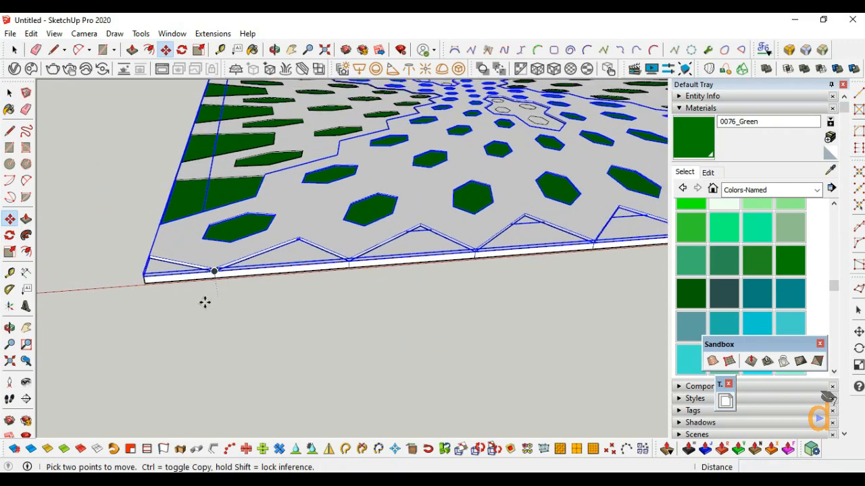
Move the honeycomb roof onto the square base, snapping the bottom corner of its glass wall to the matching zigzag point of the floor.
scroll(139, 293, "down", 5)
key("o")
left_click_drag(189, 280, 349, 329)
left_click(9, 93)
left_click(127, 167)
scroll(127, 167, "down", 4)
scroll(539, 146, "up", 5)
scroll(378, 293, "up", 6)
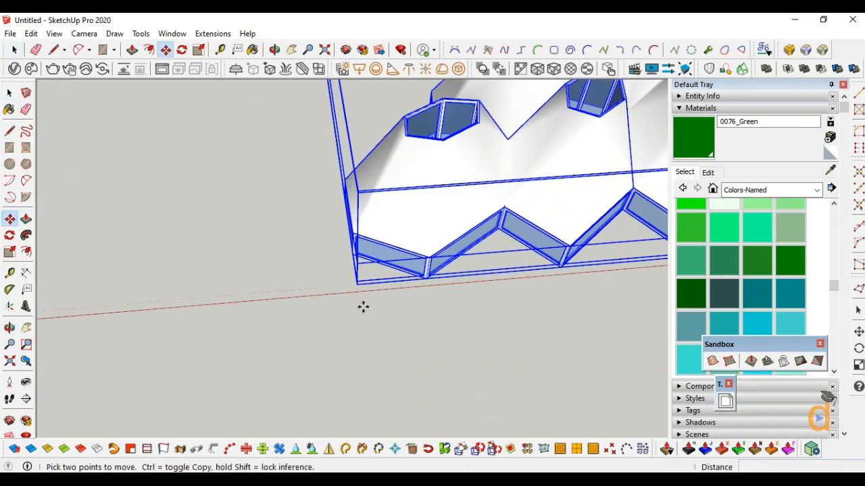
scroll(368, 306, "up", 1)
left_click(439, 268)
scroll(543, 211, "down", 8)
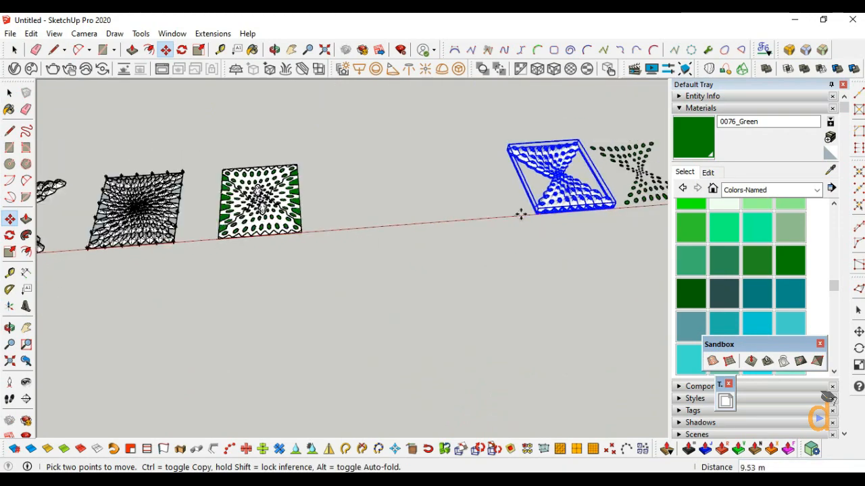
scroll(208, 248, "up", 8)
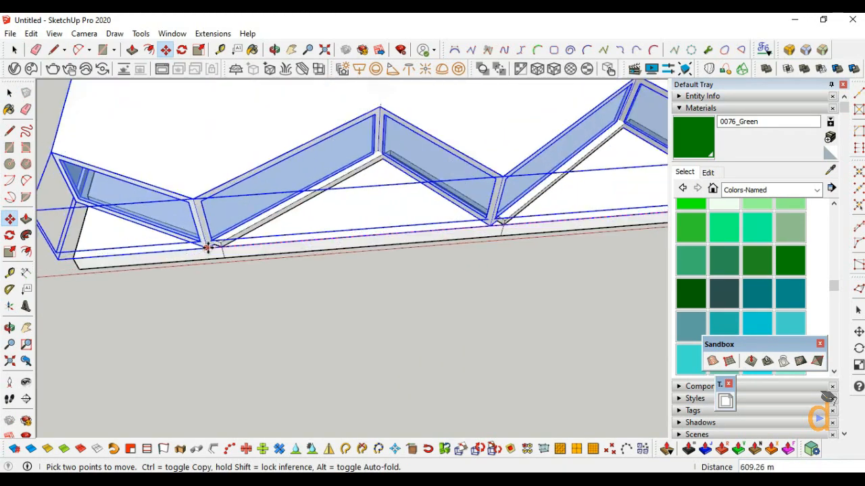
scroll(207, 248, "up", 2)
scroll(329, 324, "down", 10)
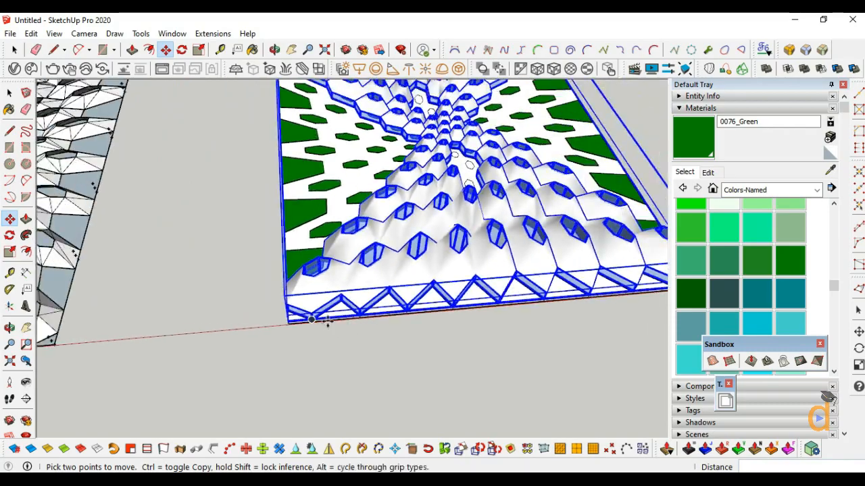
Push/Pull the floor around the hexagons in both inner openings of the roof up by 0.2 m.
left_click(9, 328)
middle_click_drag(44, 310, 470, 315)
scroll(249, 209, "up", 10)
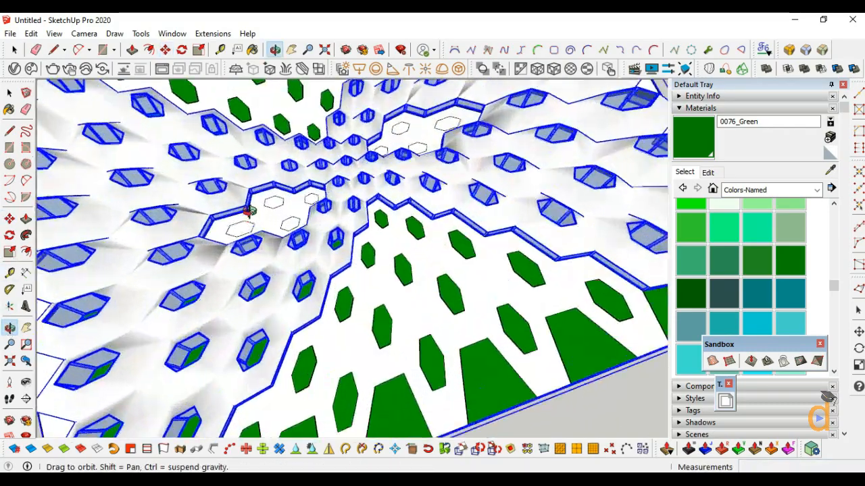
middle_click_drag(259, 247, 498, 147)
scroll(297, 193, "up", 5)
left_click_drag(309, 219, 351, 187)
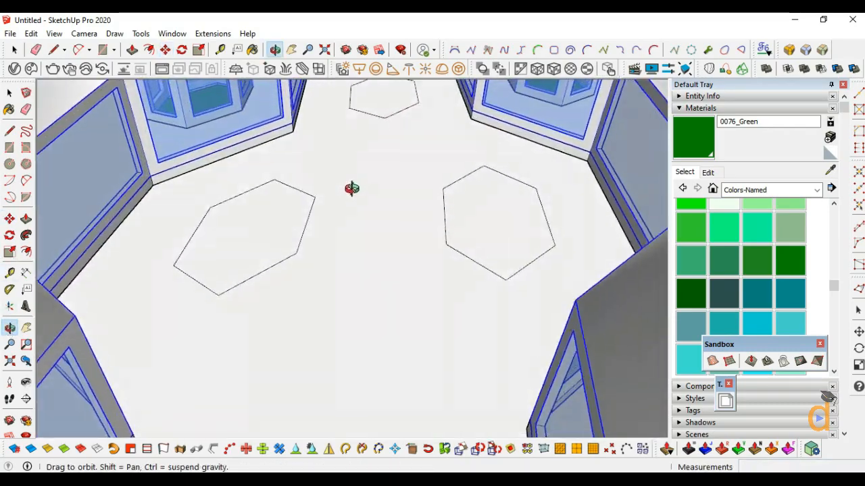
left_click_drag(390, 222, 350, 242)
scroll(344, 273, "down", 3)
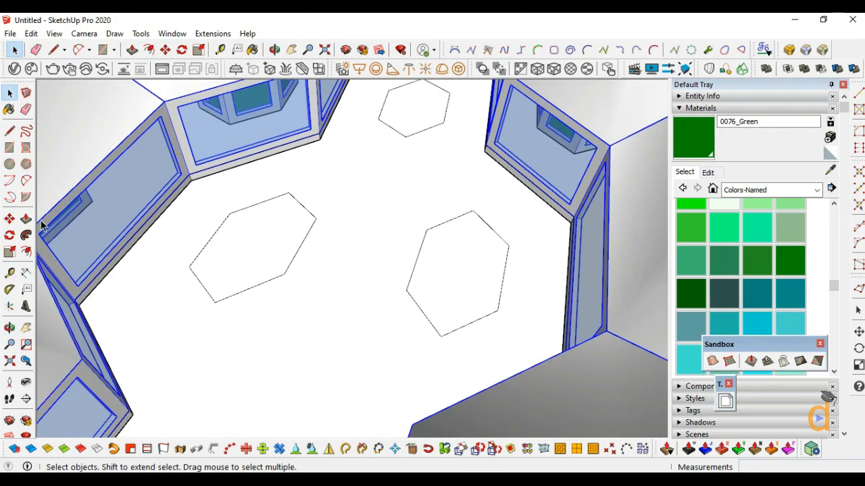
key("p")
left_click(344, 198)
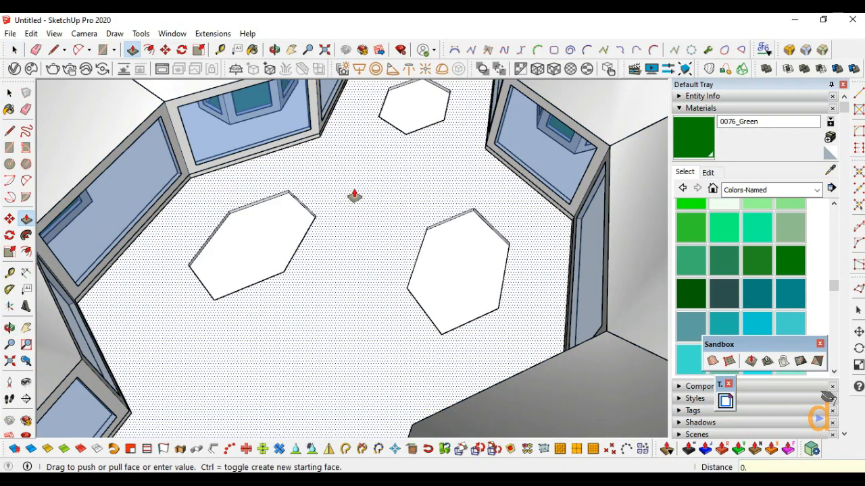
type("0.2")
key("Return")
scroll(332, 353, "down", 10)
scroll(366, 257, "up", 10)
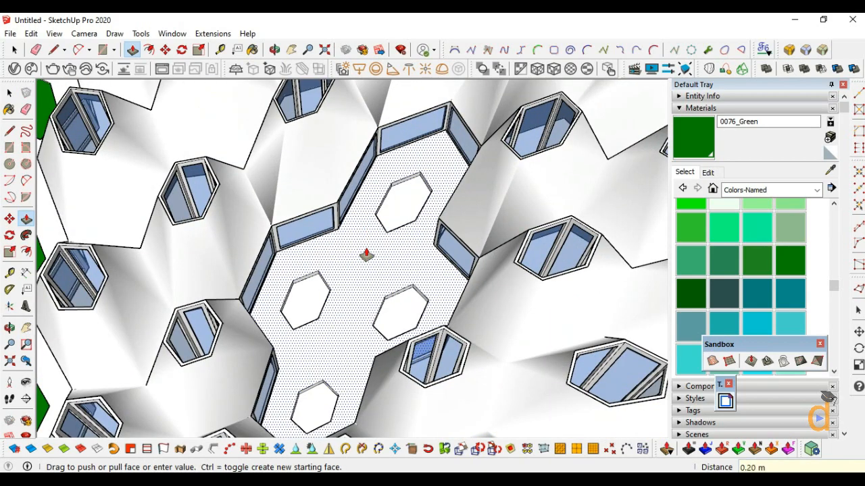
Paint the hexagons on the floor of the roof's inner openings with 0076_Green.
scroll(366, 254, "down", 10)
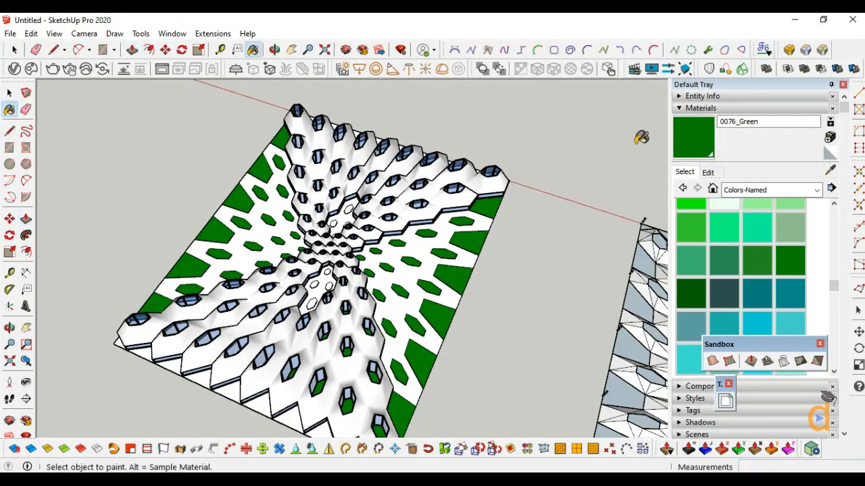
scroll(355, 193, "up", 10)
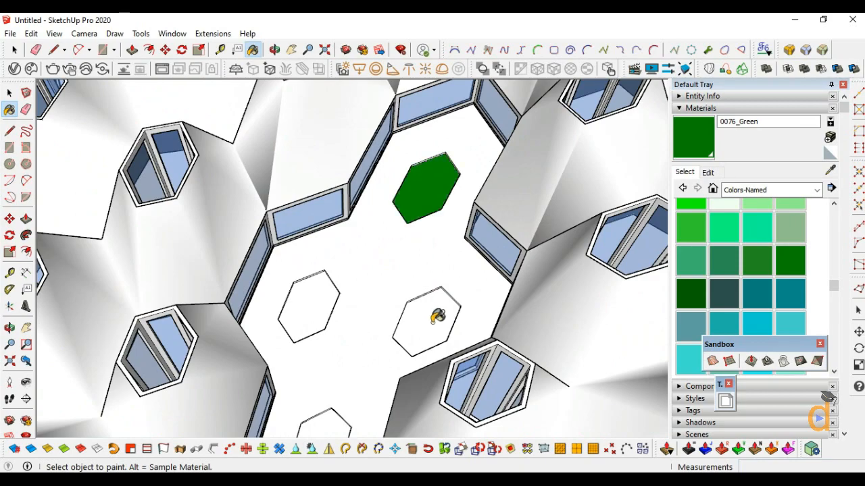
scroll(478, 114, "down", 5)
middle_click_drag(400, 405, 436, 270)
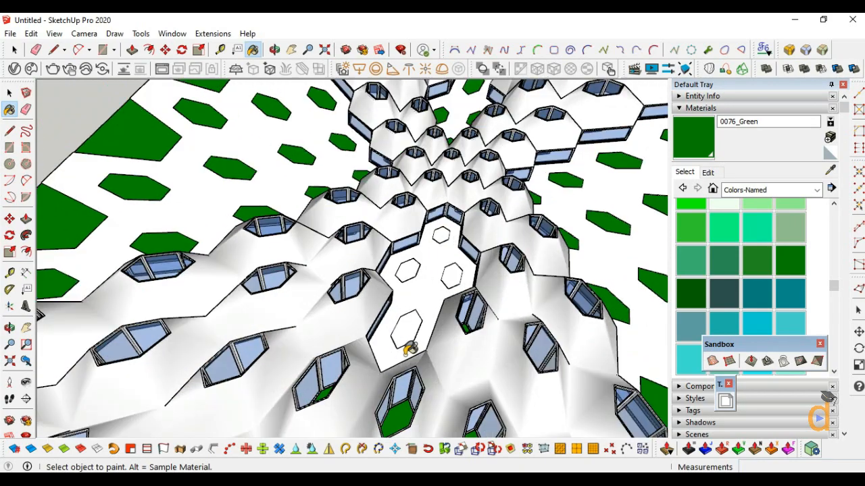
scroll(408, 352, "up", 3)
left_click(461, 179)
scroll(376, 293, "down", 6)
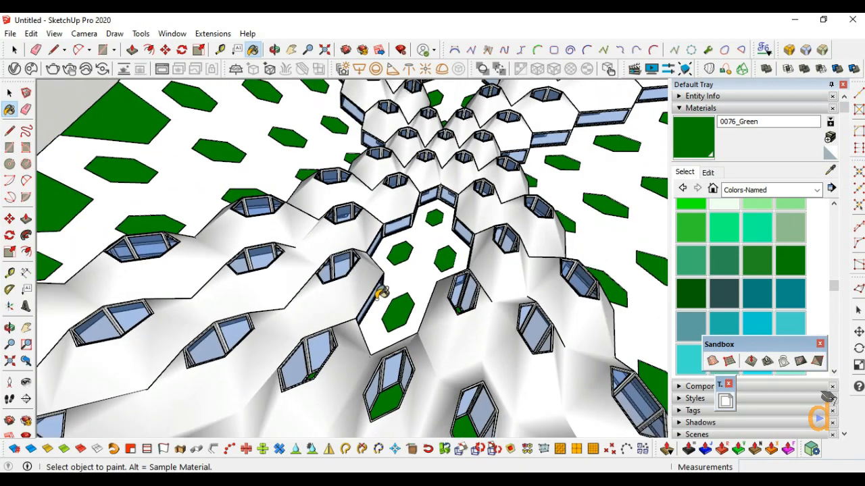
Delete the leftover hourglass-shaped set of loose hexagons standing apart from the assembled model.
left_click(8, 331)
left_click_drag(236, 203, 442, 338)
scroll(232, 199, "down", 3)
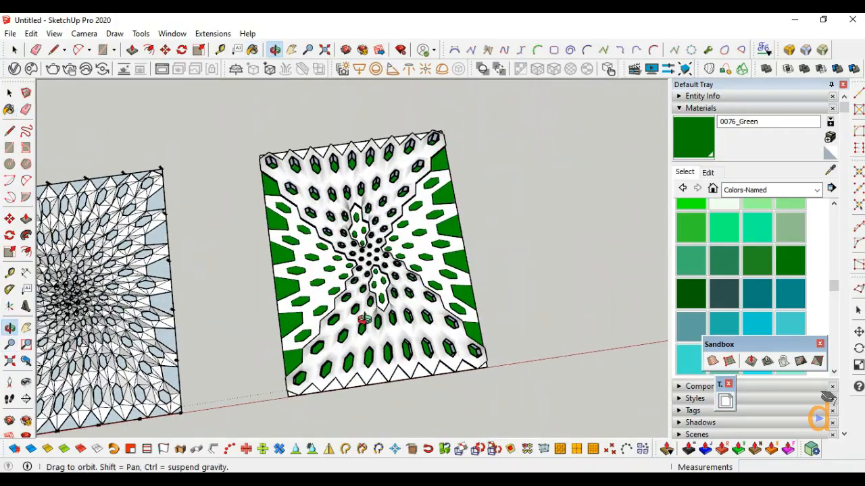
scroll(268, 275, "down", 5)
scroll(276, 273, "down", 1)
left_click(10, 92)
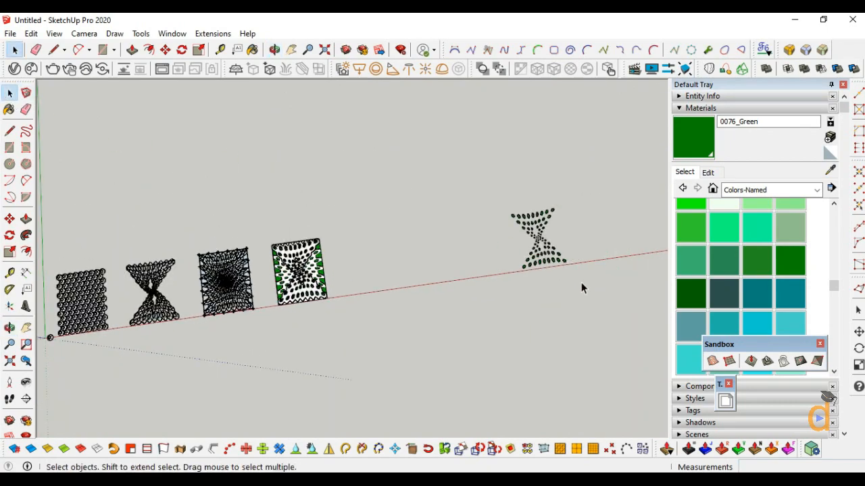
left_click_drag(582, 198, 493, 289)
key("Delete")
scroll(318, 295, "up", 7)
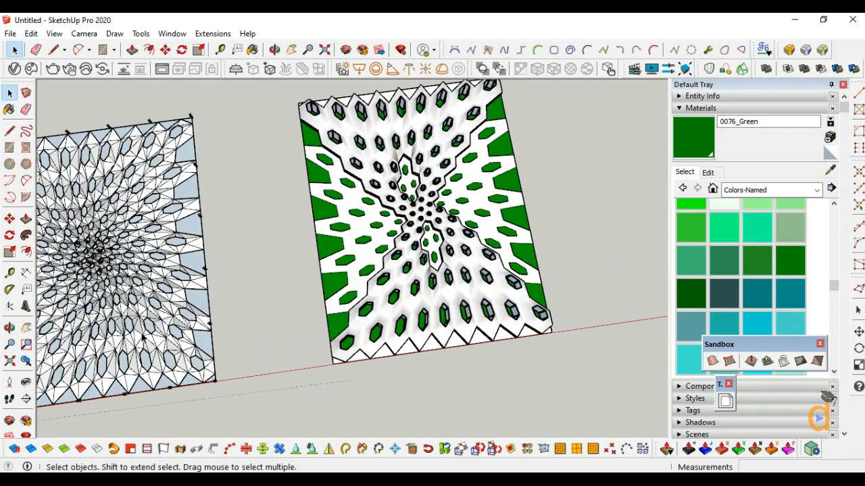
Turn on shadows and set the shadow time to 03:01 PM.
left_click(10, 327)
left_click_drag(352, 374, 175, 298)
left_click(700, 109)
left_click(700, 156)
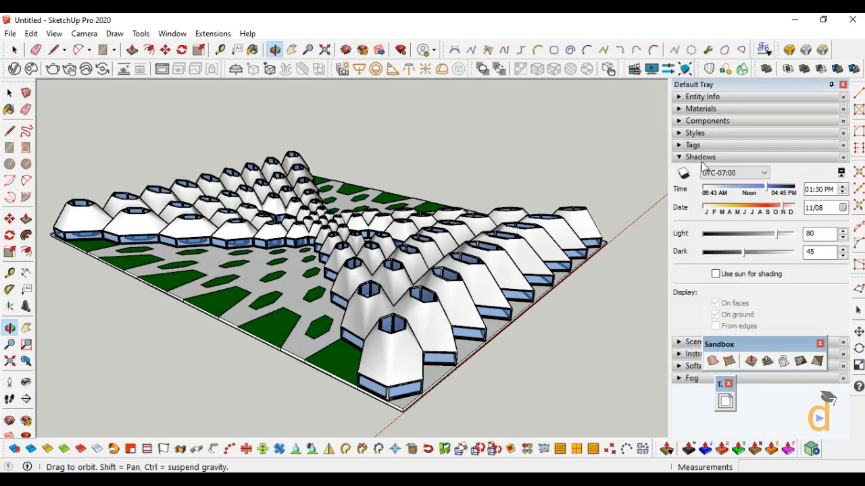
left_click(683, 173)
left_click_drag(759, 192, 781, 197)
left_click_drag(390, 266, 331, 208)
Soften the honeycomb roof's edges with an 89.5-degree angle between normals, keeping smooth normals and soften coplanar enabled.
left_click(9, 93)
left_click(250, 377)
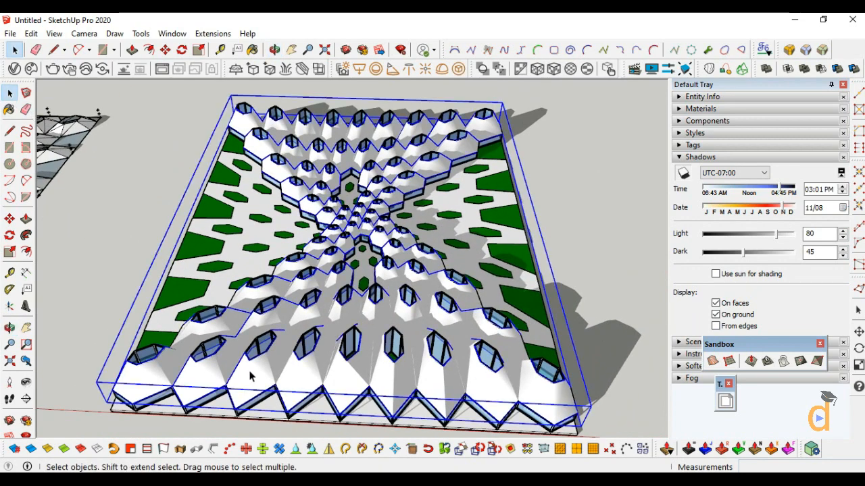
left_click(735, 158)
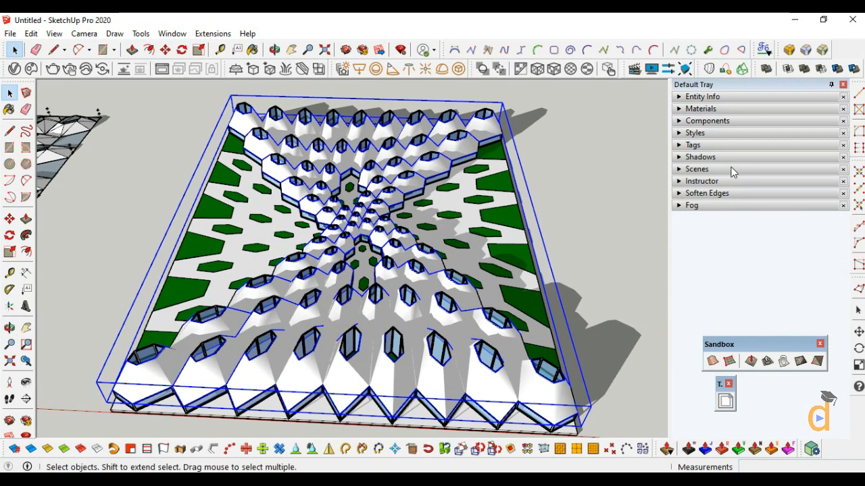
left_click(706, 193)
left_click(681, 254)
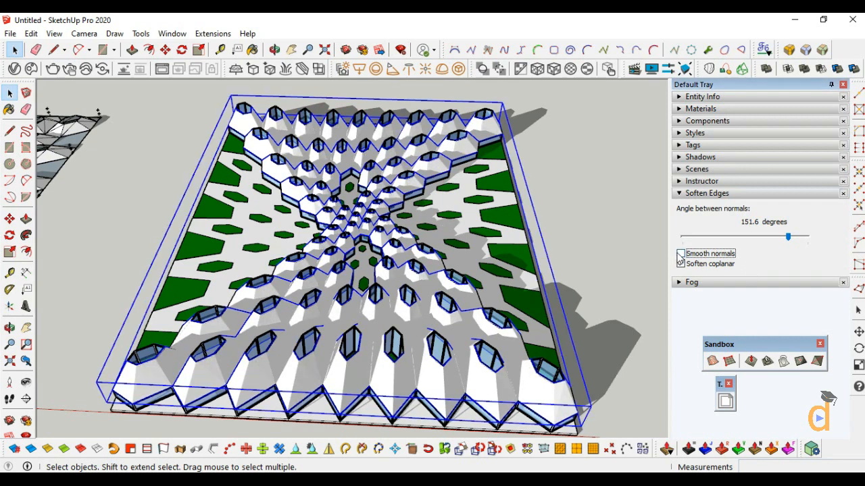
left_click(681, 254)
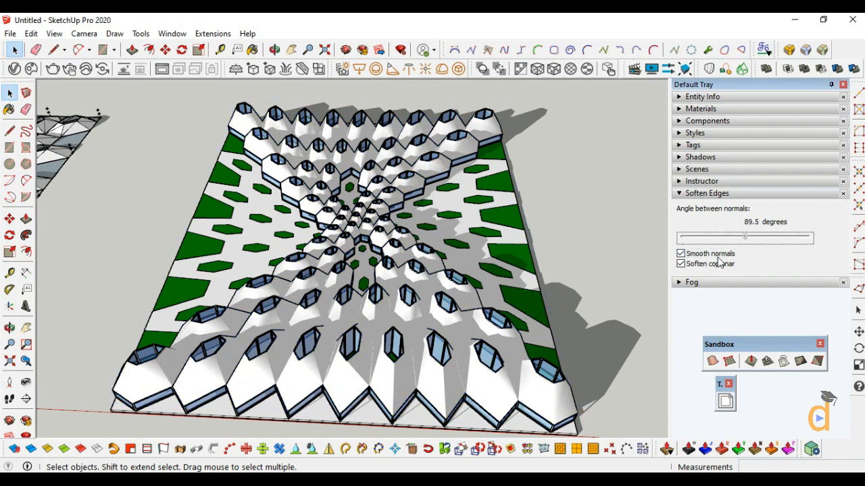
left_click(395, 127)
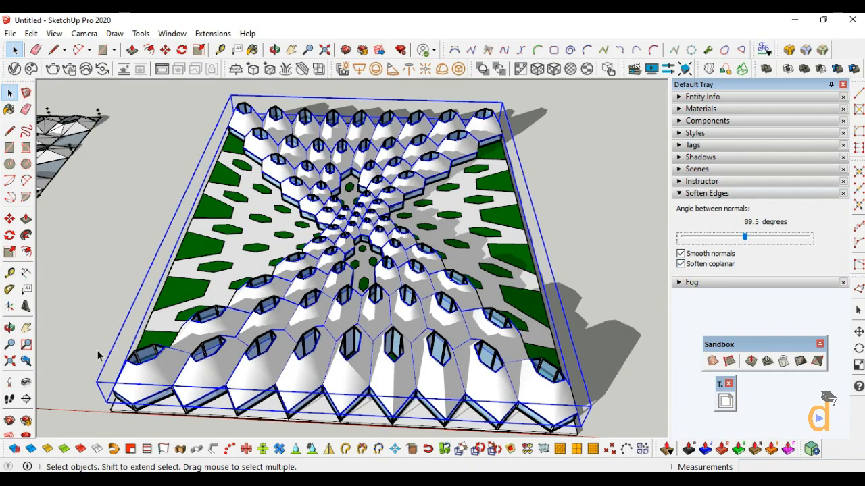
left_click(9, 329)
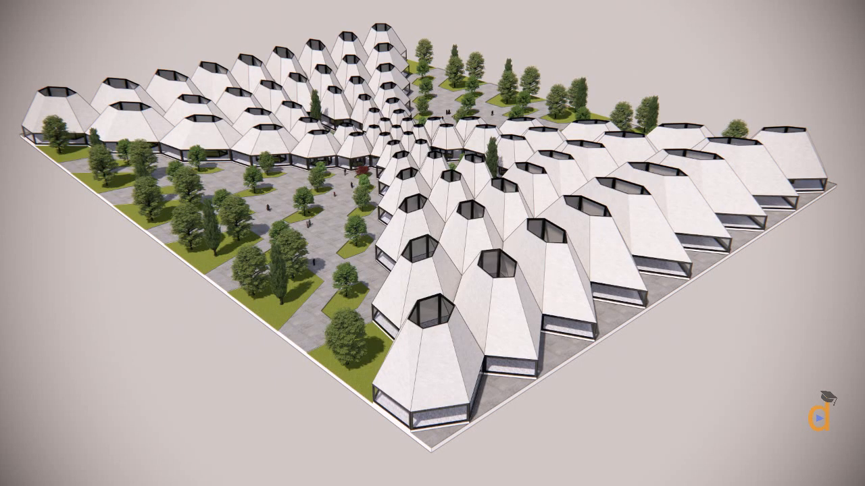